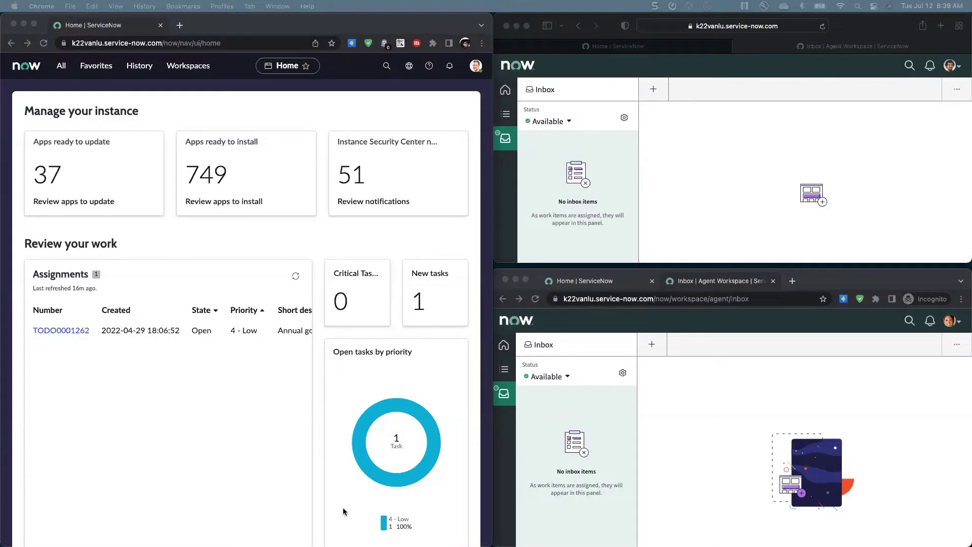
Widen the ServiceNow browser window and open the Context Variables list in the chat settings, starting from the CI - Home favorite.
click(484, 377)
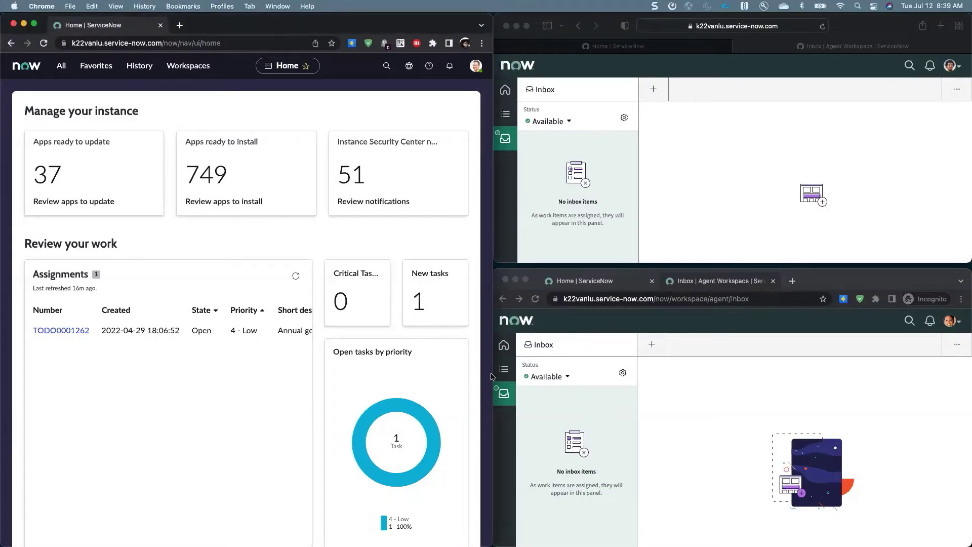
drag(491, 375, 819, 374)
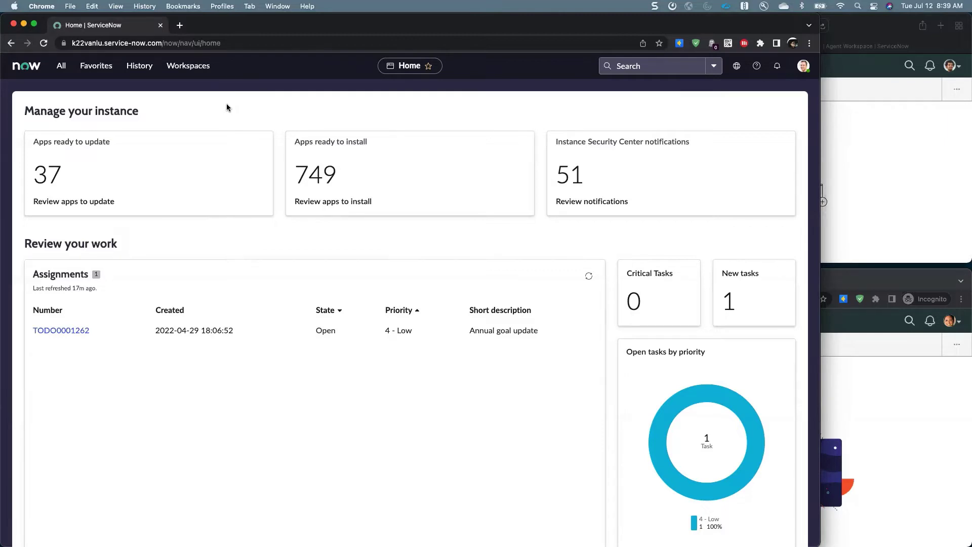
click(68, 70)
click(96, 66)
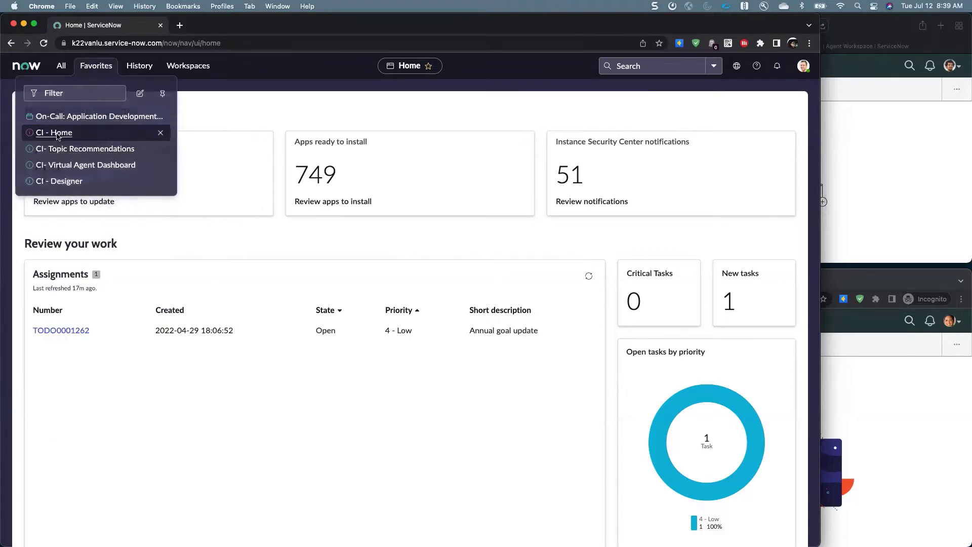
click(57, 134)
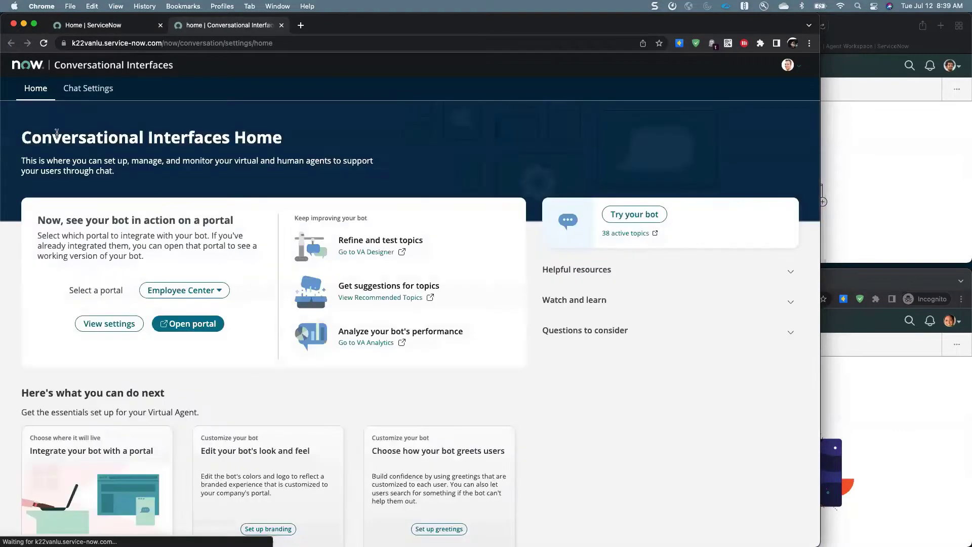
click(86, 92)
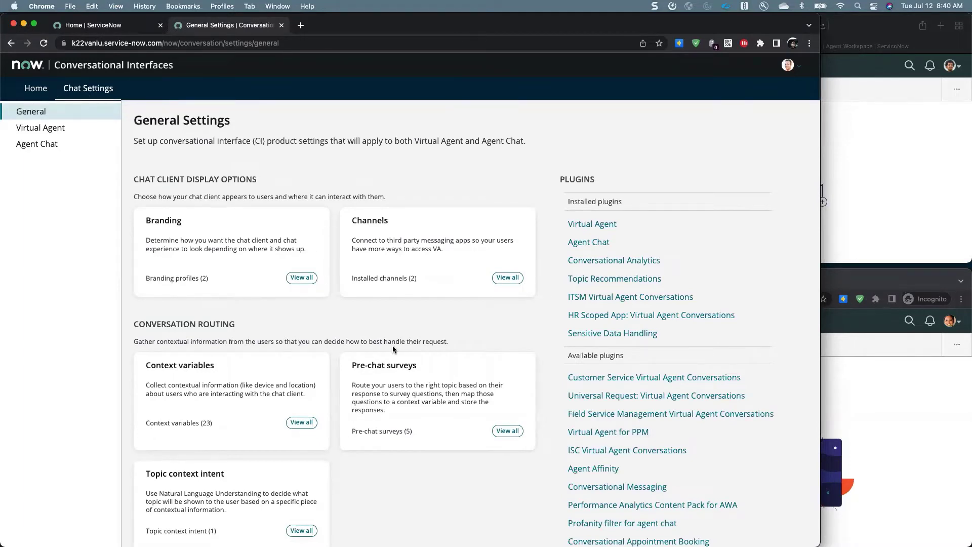
click(305, 423)
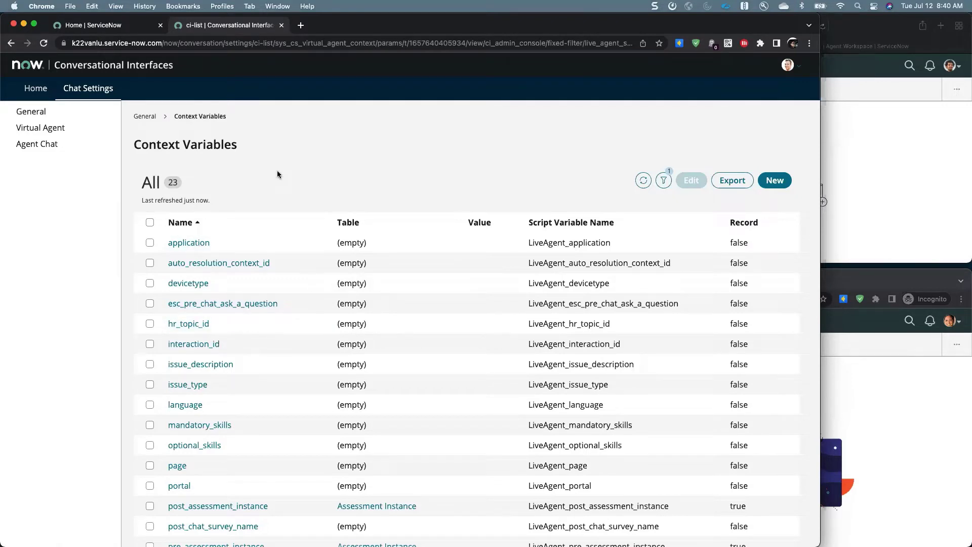
Duplicate the context variables browser tab and load the Employee Center portal at k22vanlu.service-now.com/esc in the copy.
right_click(235, 27)
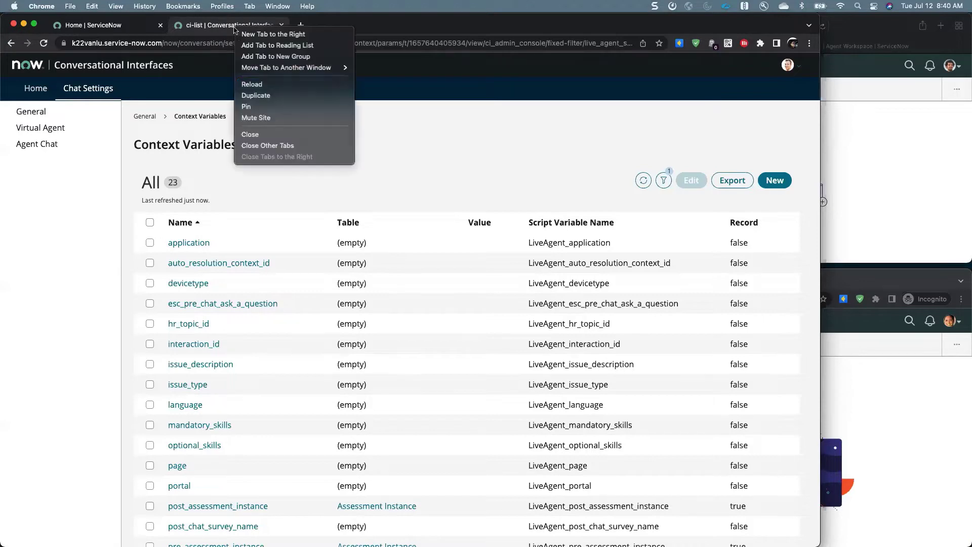
click(258, 95)
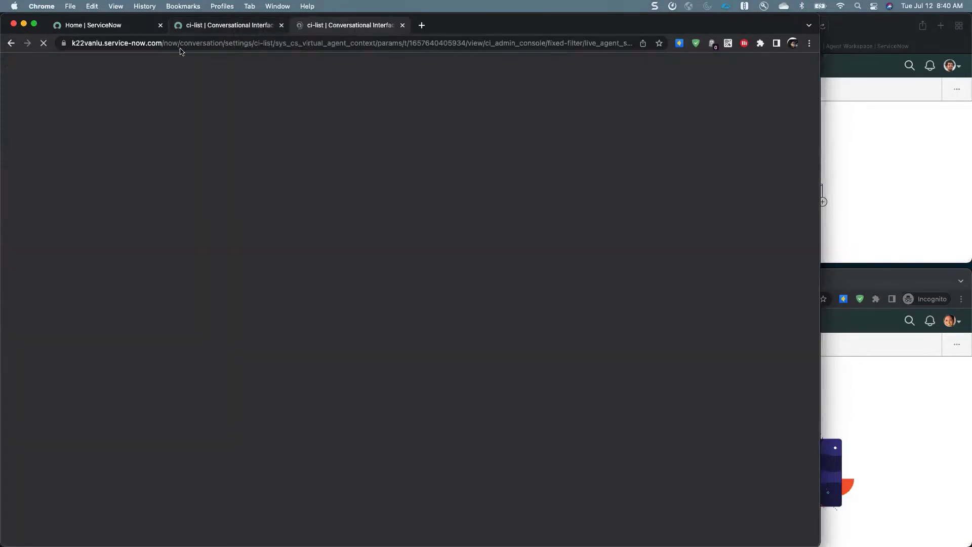
click(240, 45)
text(https://k22vanlu.service-now.com/)
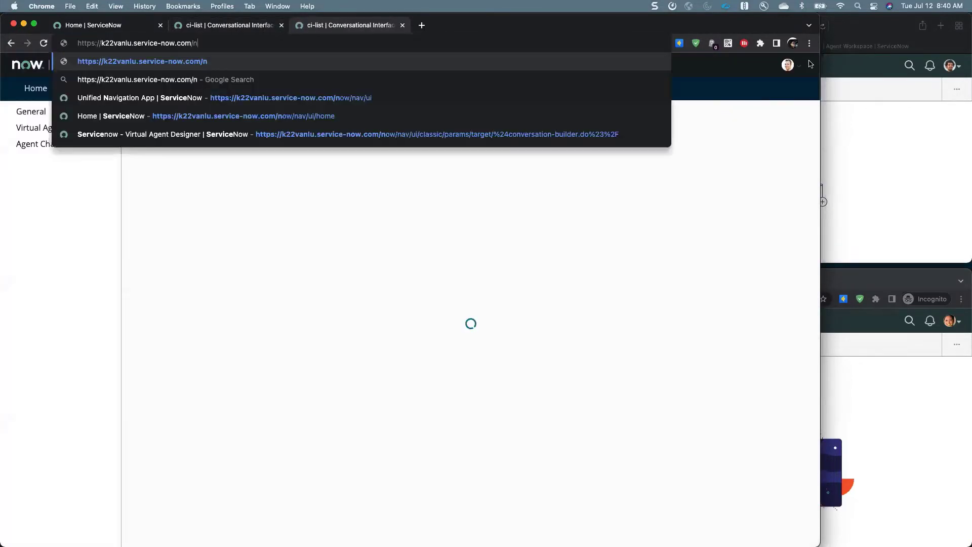
text(esc)
key(Return)
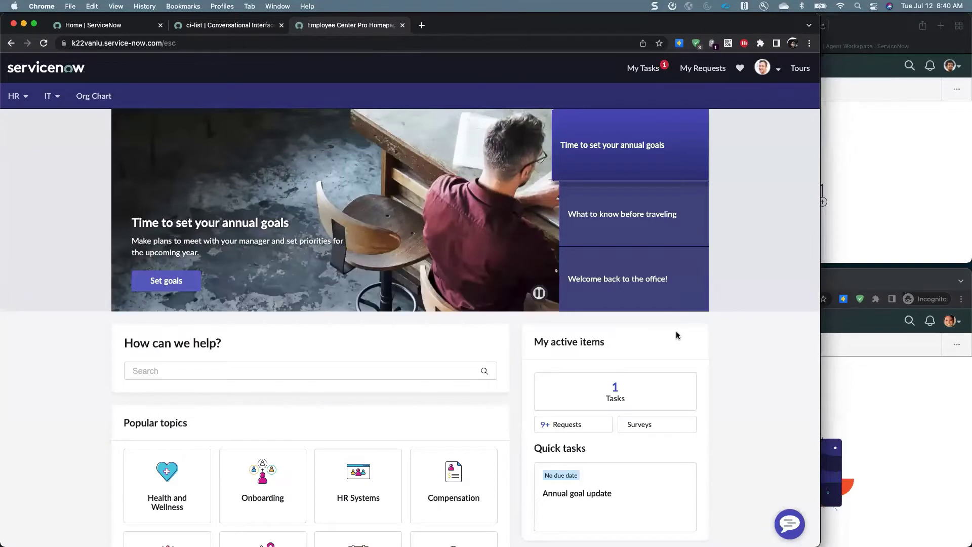
Start the Unified live agent support topic from all topics in the portal's chatbot and end the conversation.
click(792, 525)
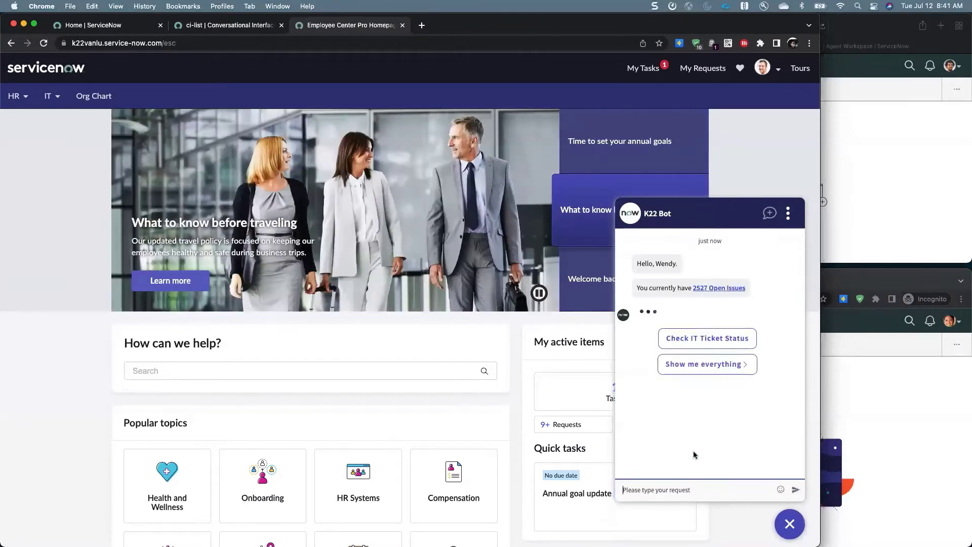
click(701, 383)
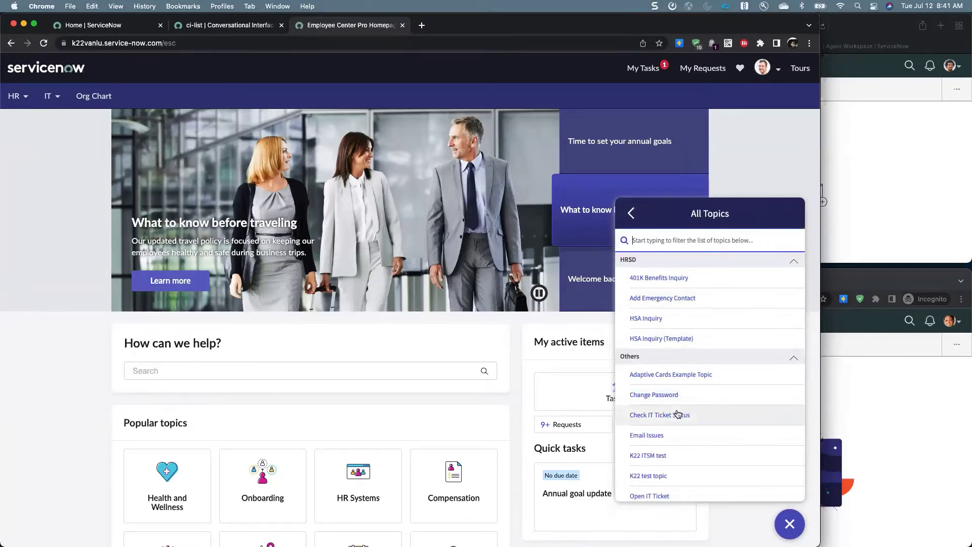
scroll(678, 415, down, 5)
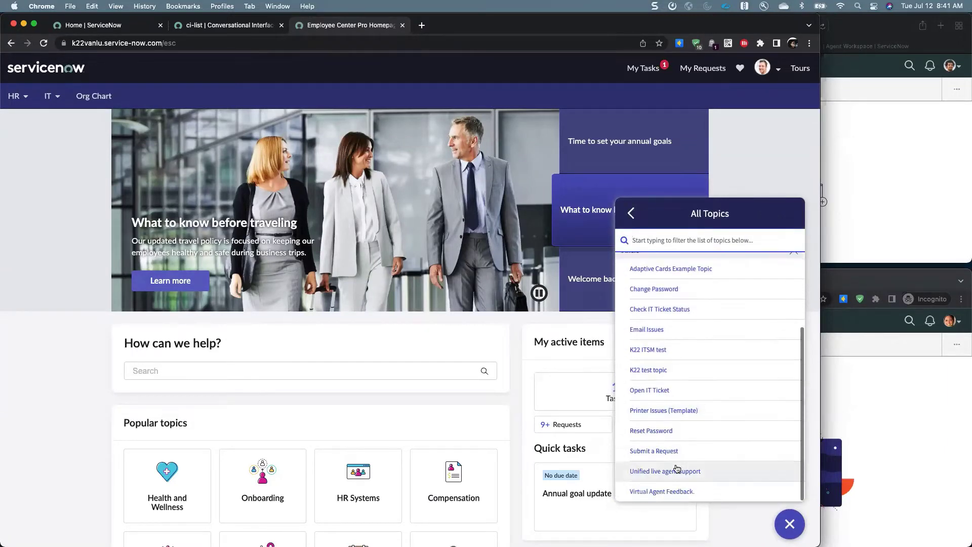
click(678, 466)
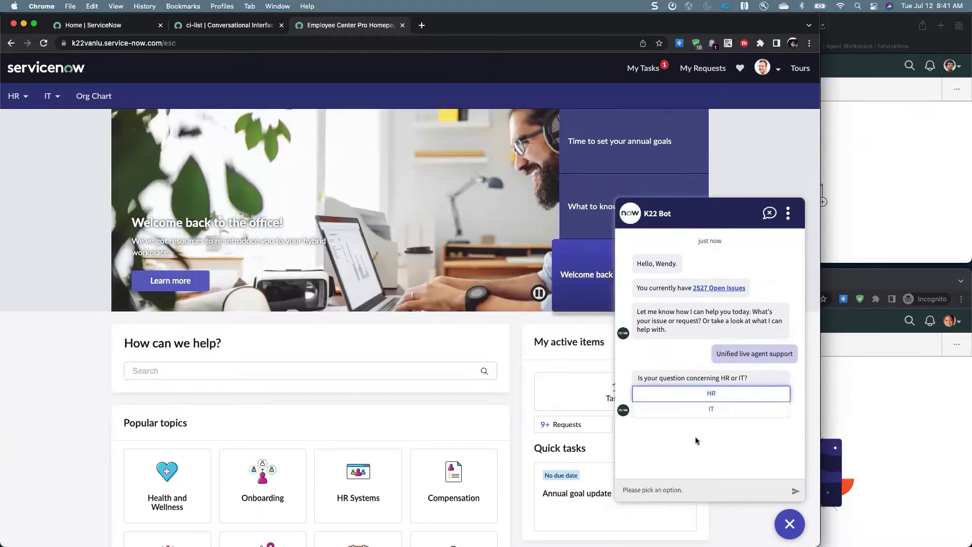
click(769, 212)
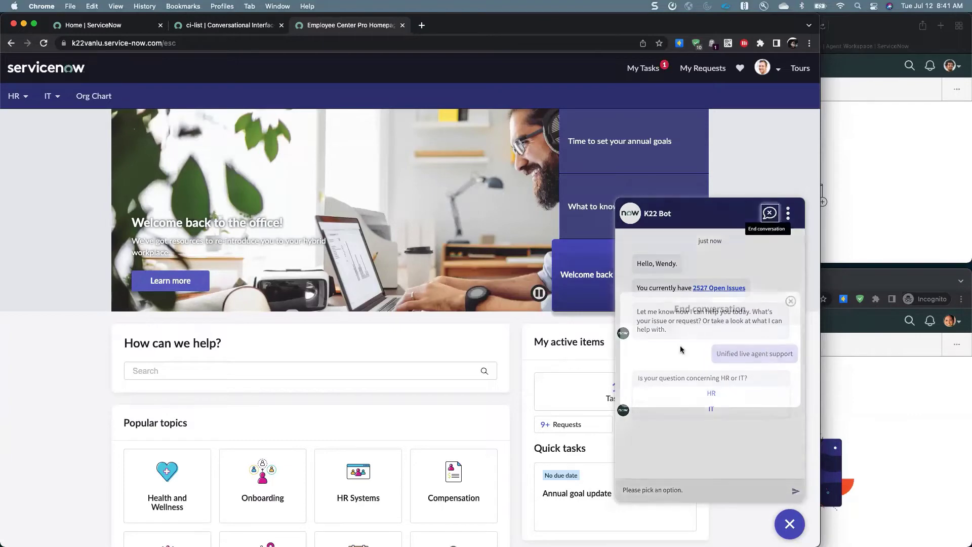
click(668, 380)
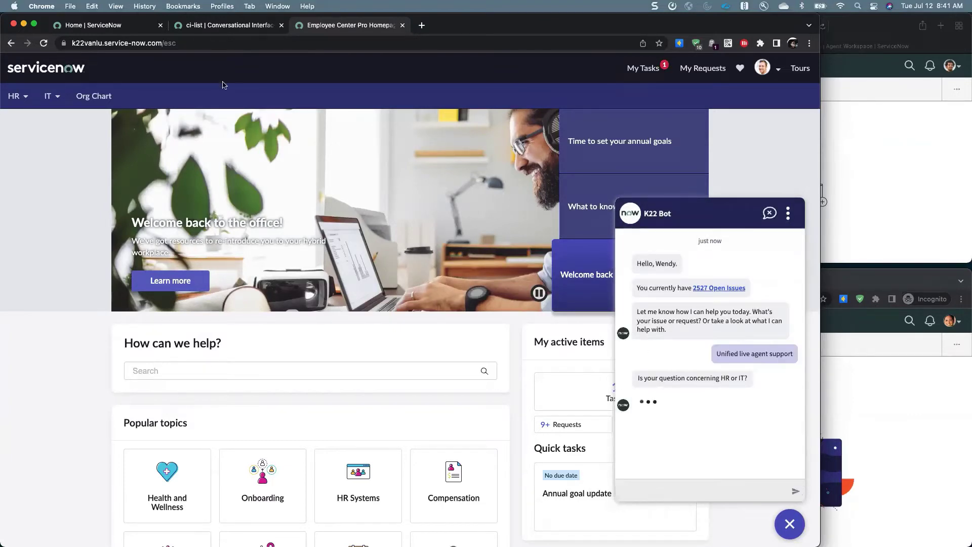
Return to Conversational Interfaces Home and open Virtual Agent Designer.
click(127, 28)
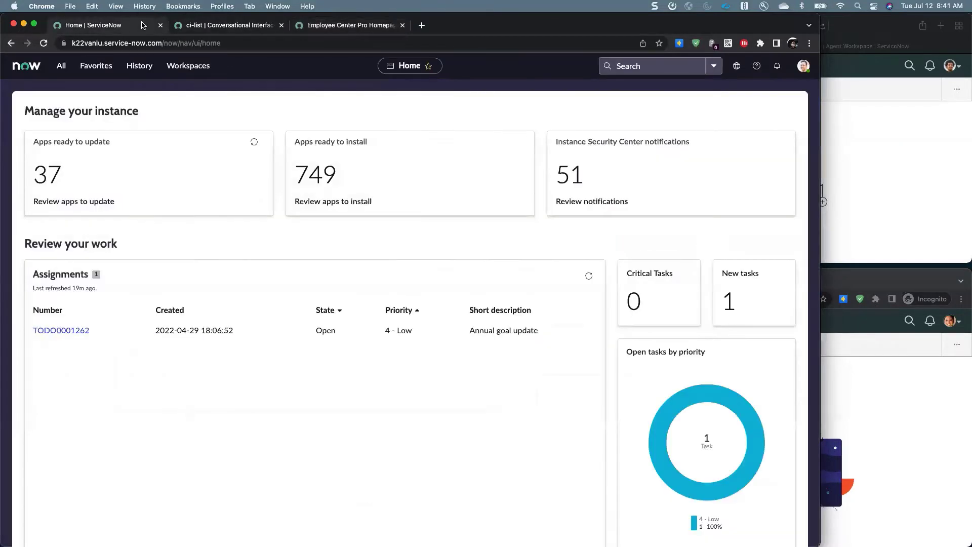
click(195, 25)
click(35, 88)
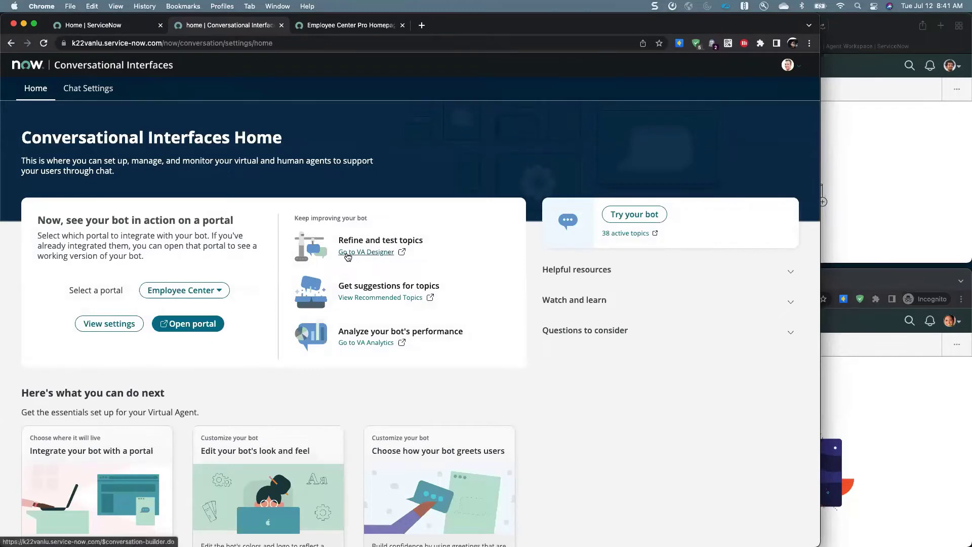
click(347, 253)
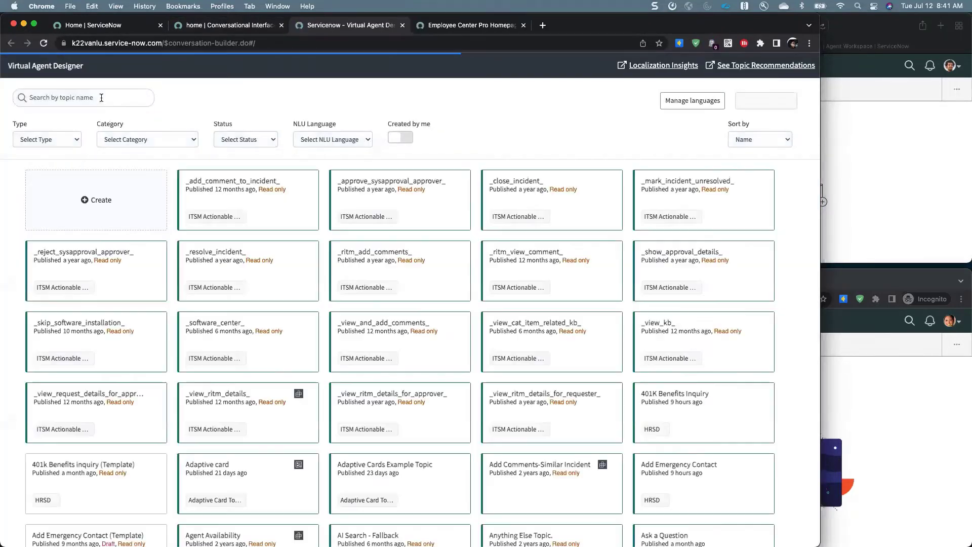
Search the topics by the name "live" and open the Live Agent Support topic.
click(101, 98)
text(live)
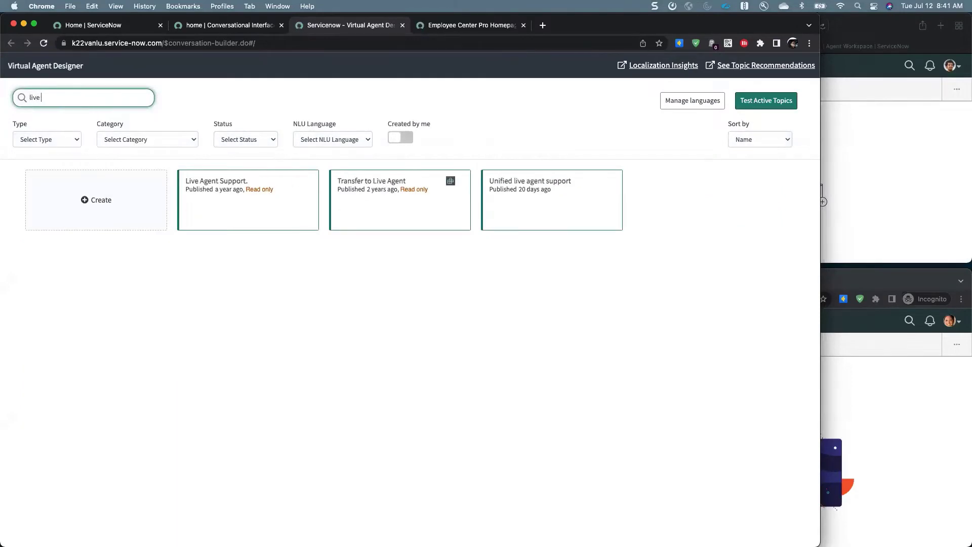
click(198, 190)
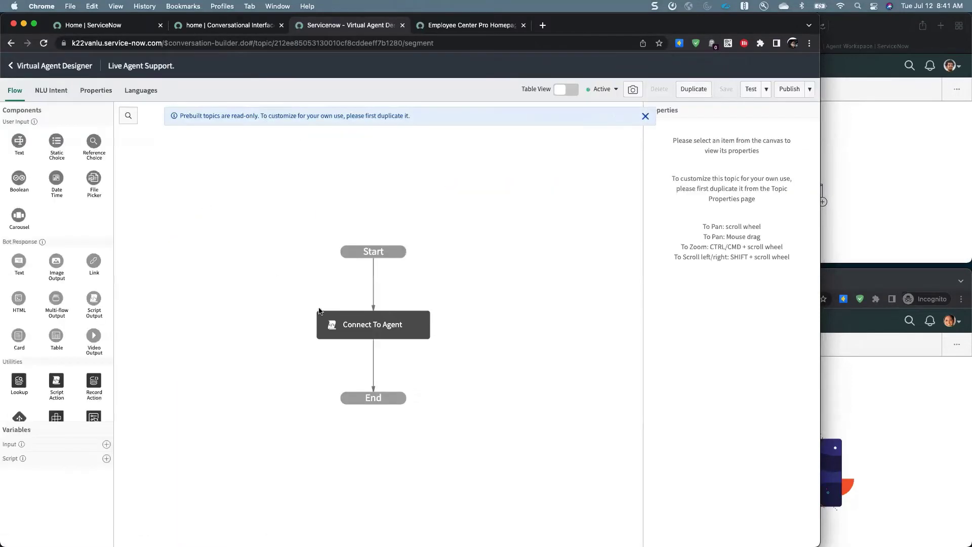
Examine the action expression script of the Connect To Agent node and close it without changes.
click(345, 327)
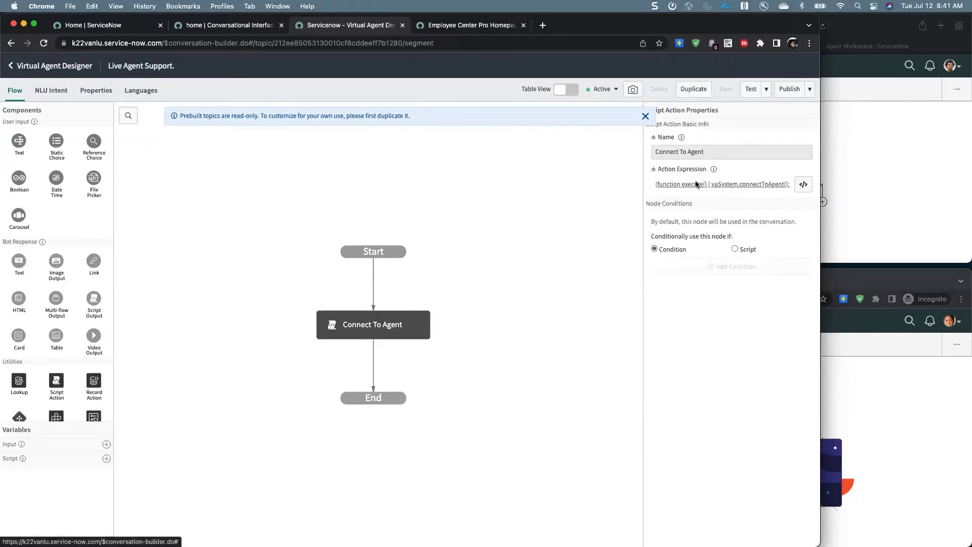
click(658, 184)
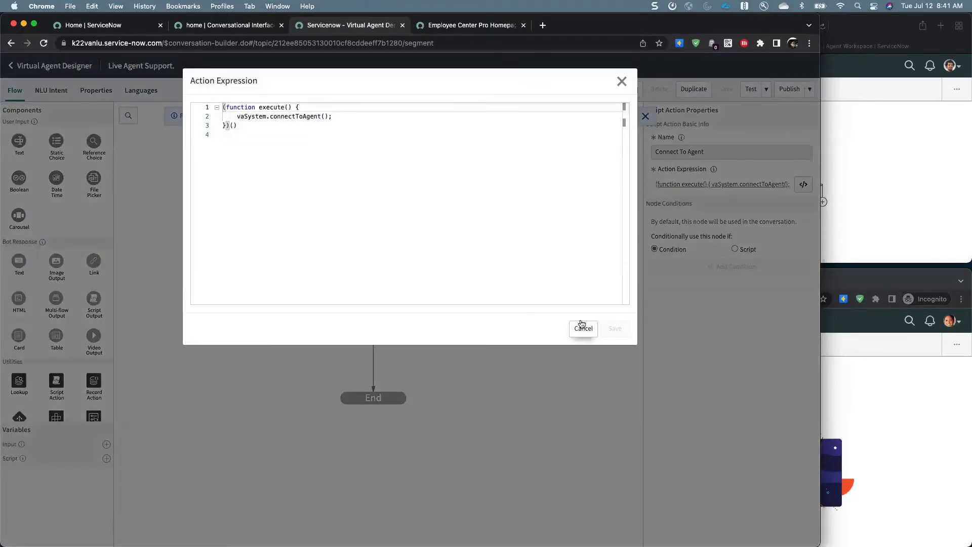
click(582, 329)
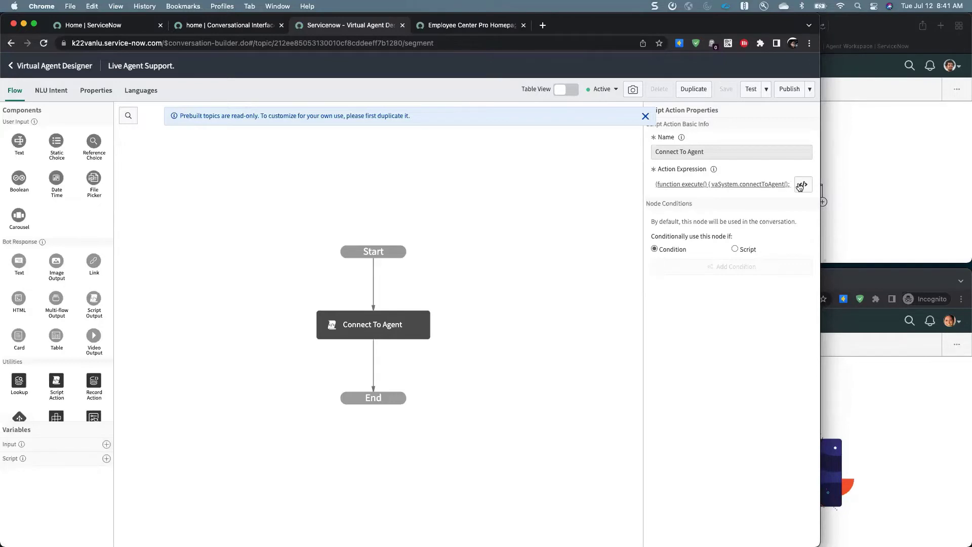
Narrow the browser window and open the Unified live agent support topic from the topic list.
drag(820, 186, 641, 187)
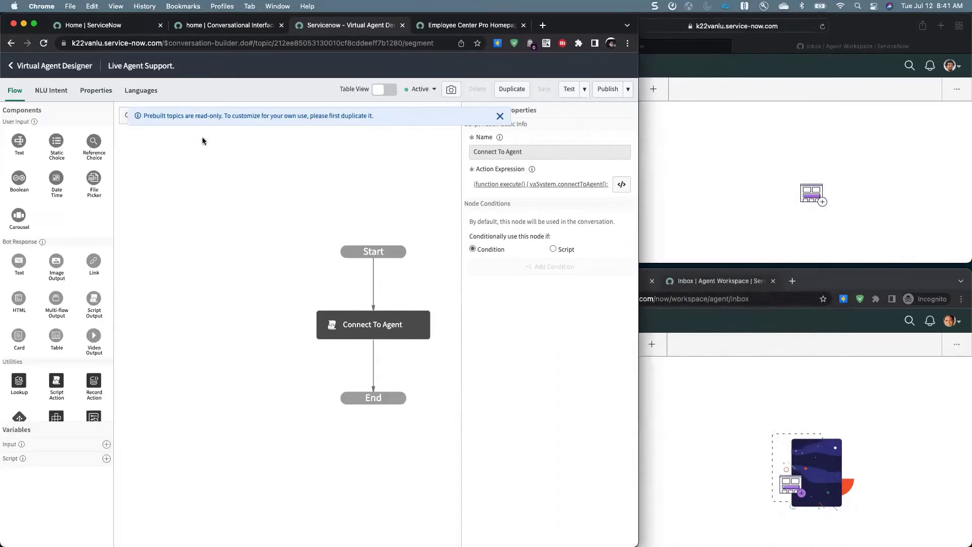
click(10, 67)
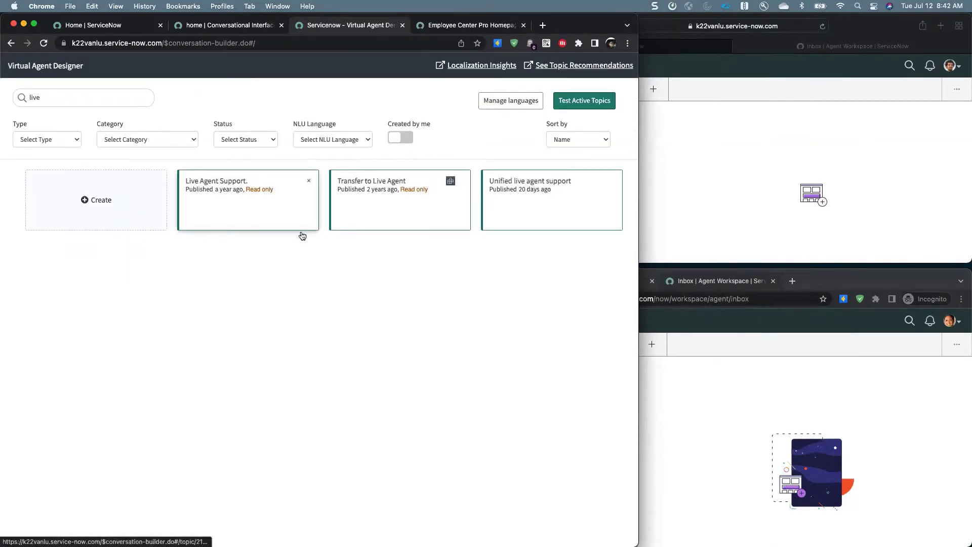
click(513, 218)
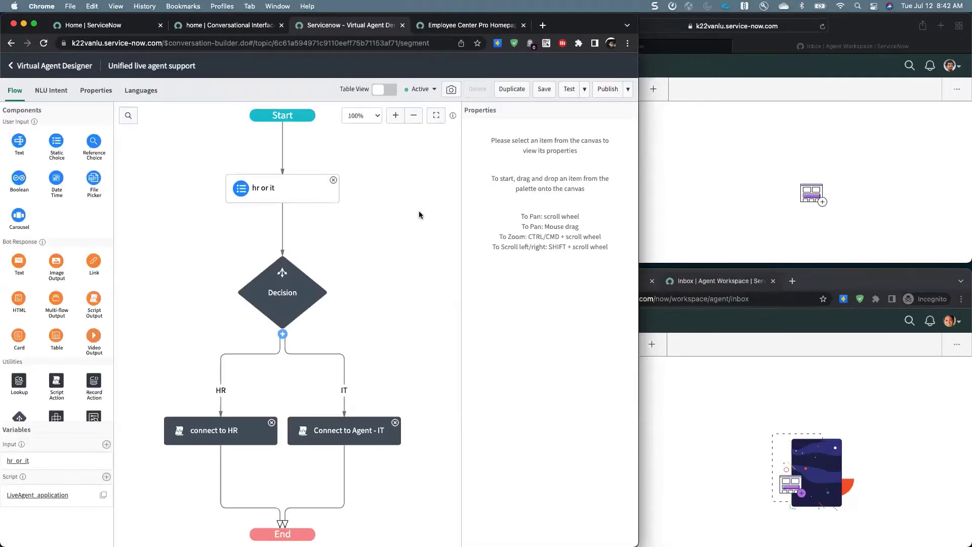
Examine the prompt and the choice list settings of the "hr or it" node.
scroll(415, 211, up, 2)
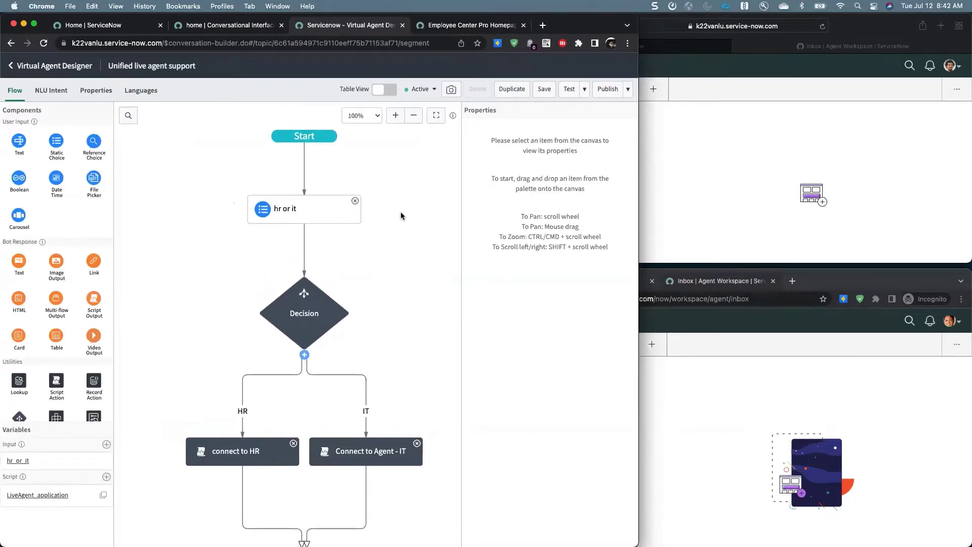
click(306, 217)
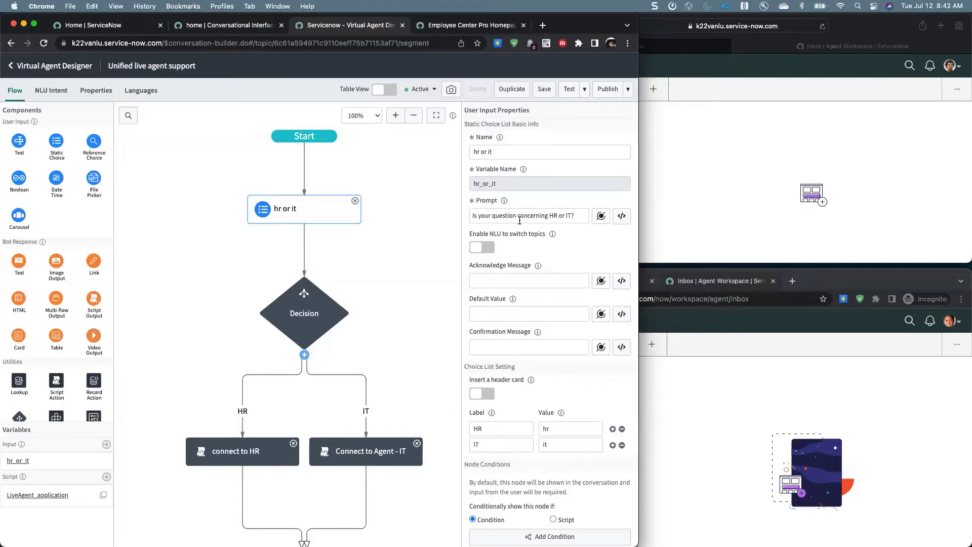
scroll(519, 228, down, 1)
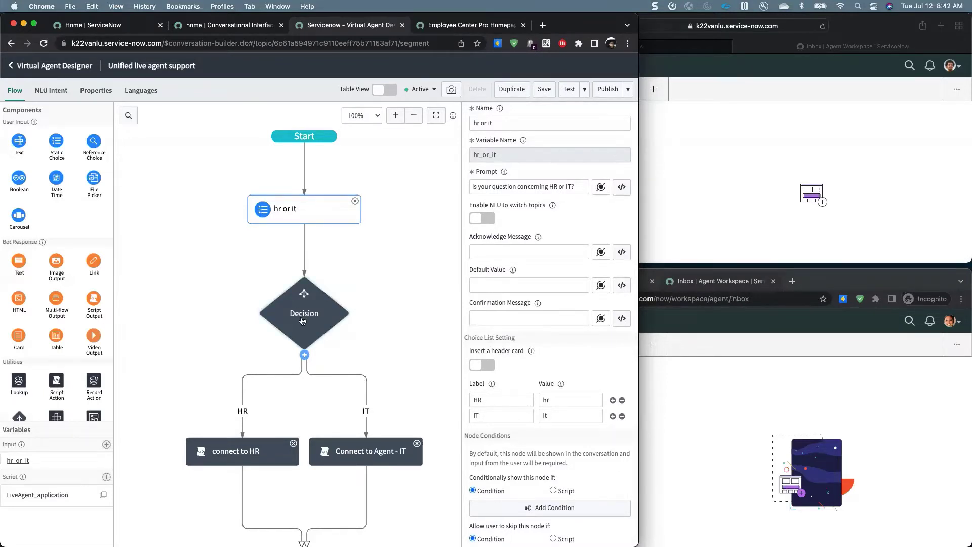
Examine the condition of the Decision node's IT branch and close it without changes.
click(366, 411)
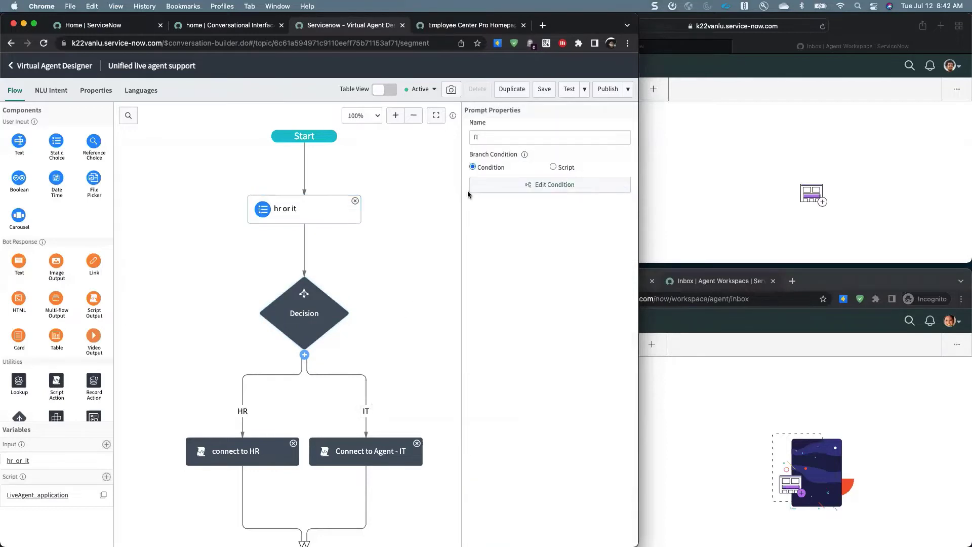
click(552, 185)
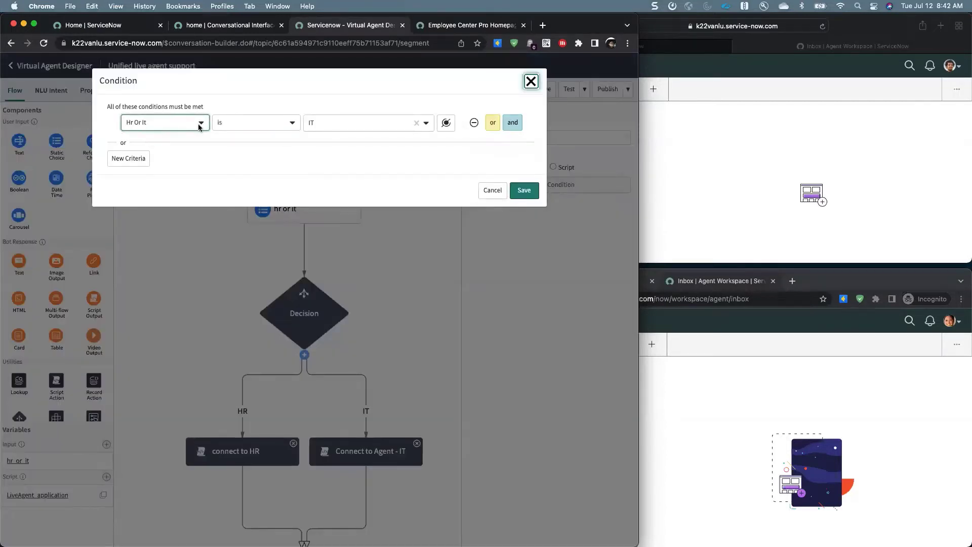
click(501, 191)
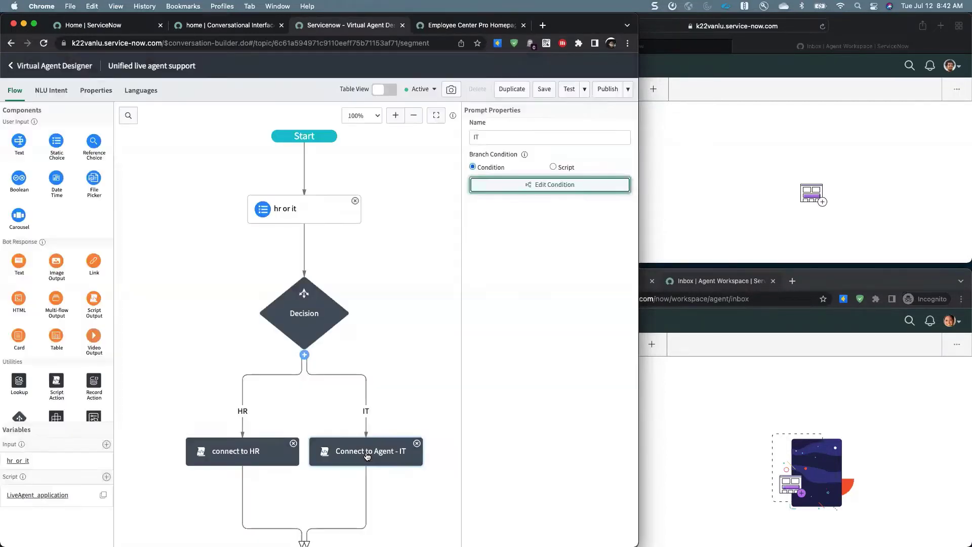
Examine the action expression script of the Connect to Agent - IT node and close it without changes.
click(366, 451)
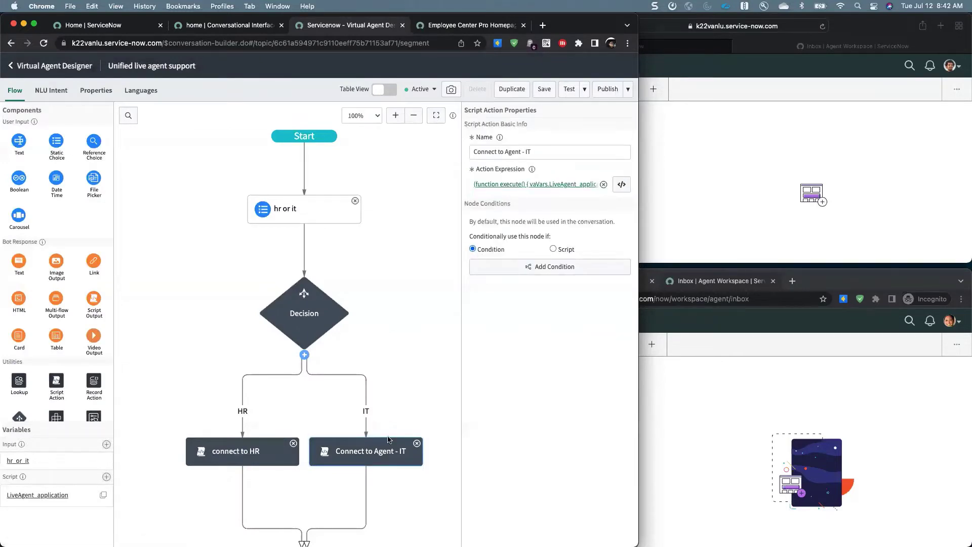
click(494, 184)
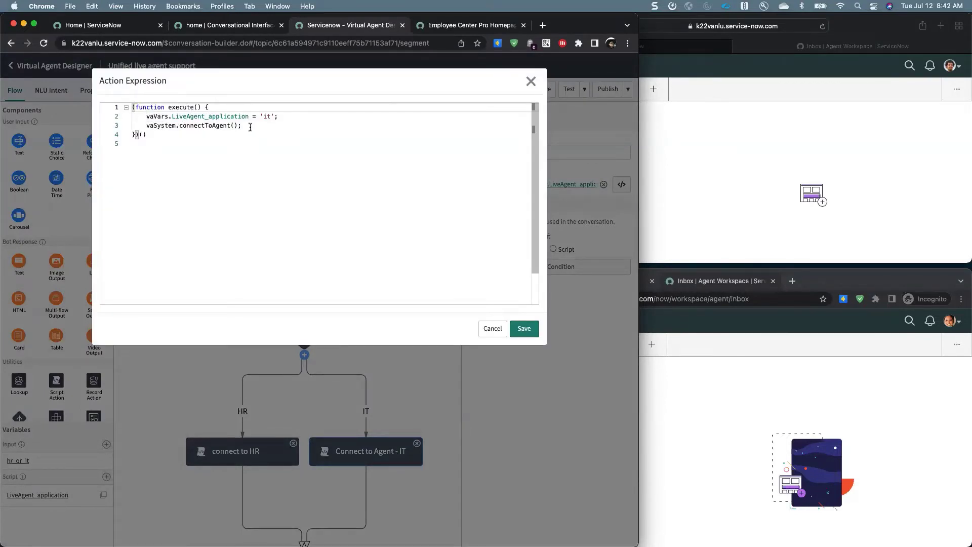
drag(250, 127, 139, 125)
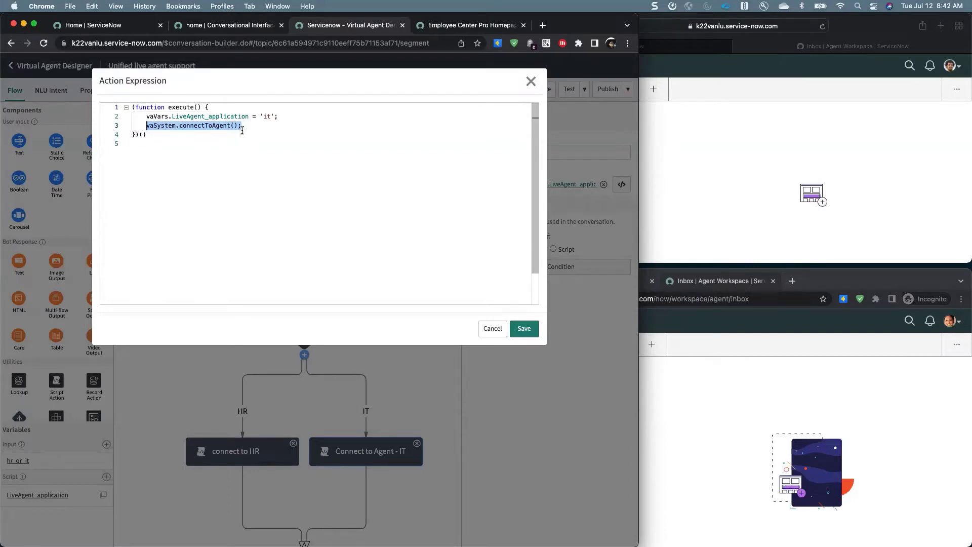
click(173, 116)
drag(146, 117, 283, 117)
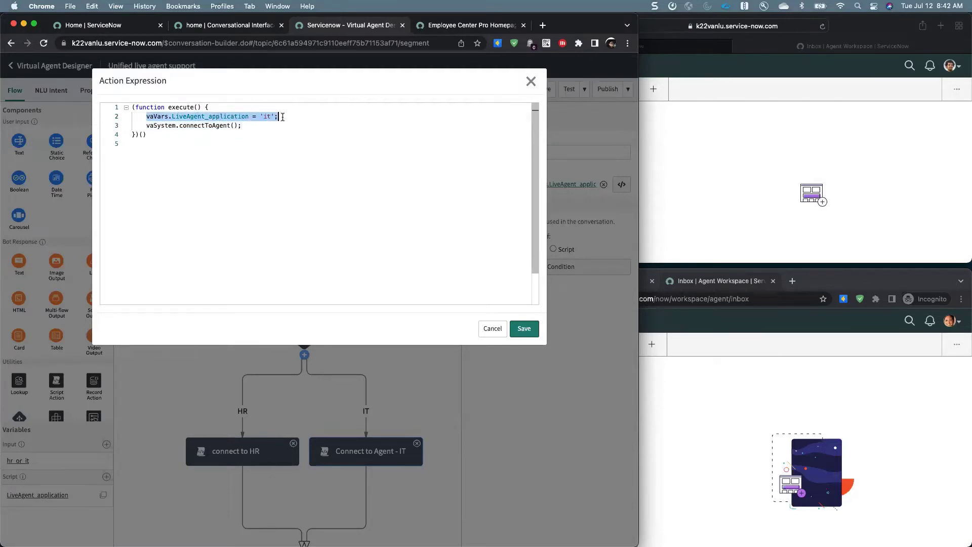
click(282, 117)
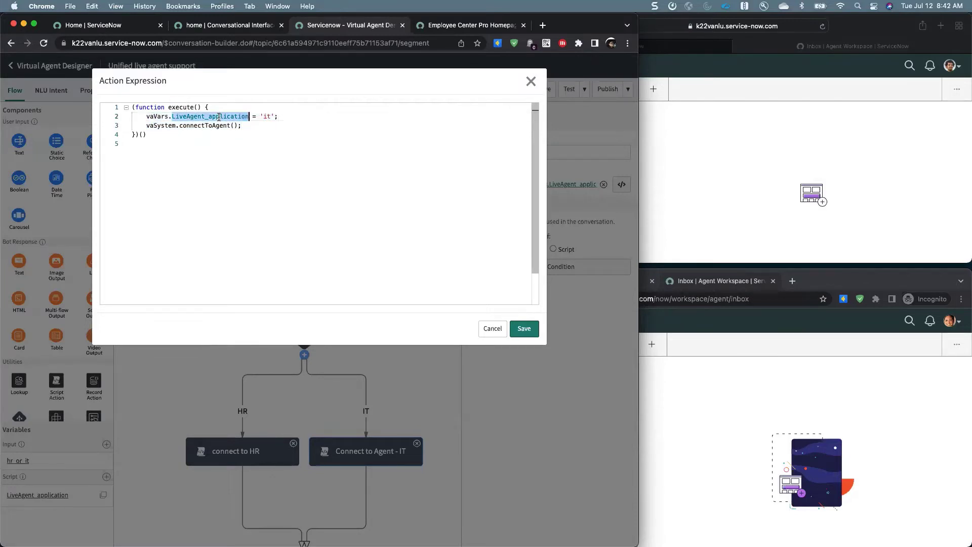
click(493, 328)
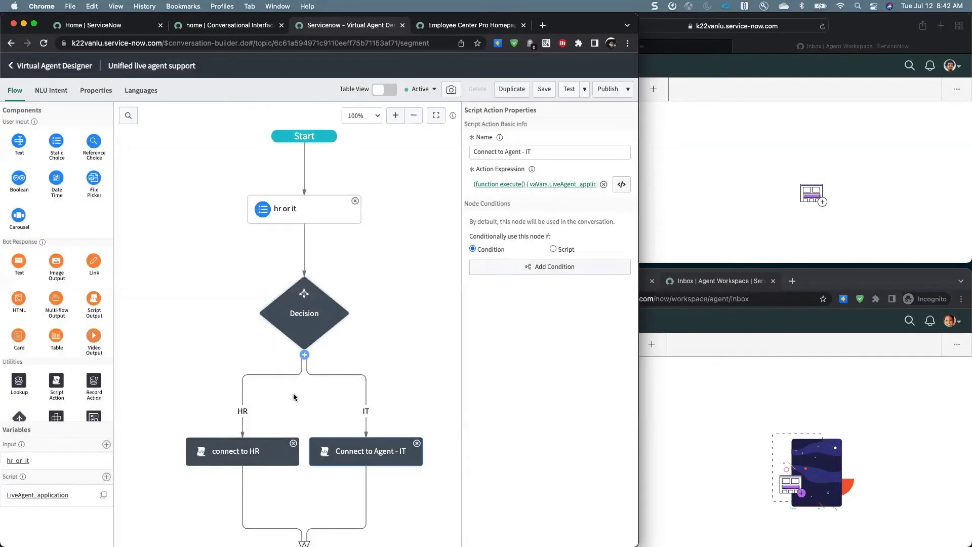
Examine the condition of the Decision node's HR branch and close it without changes.
click(242, 410)
click(480, 187)
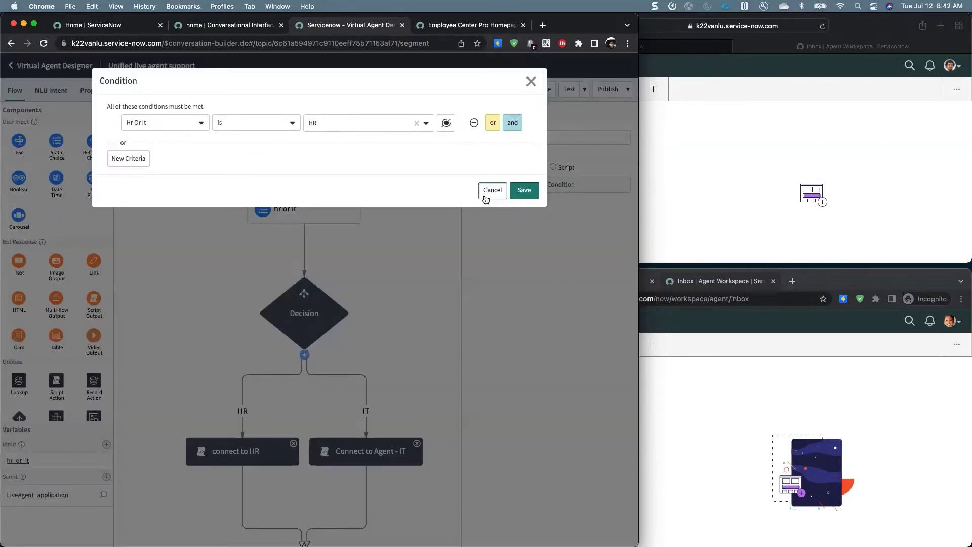
click(492, 190)
Examine the action expression script of the connect to HR node and close it without changes.
click(254, 452)
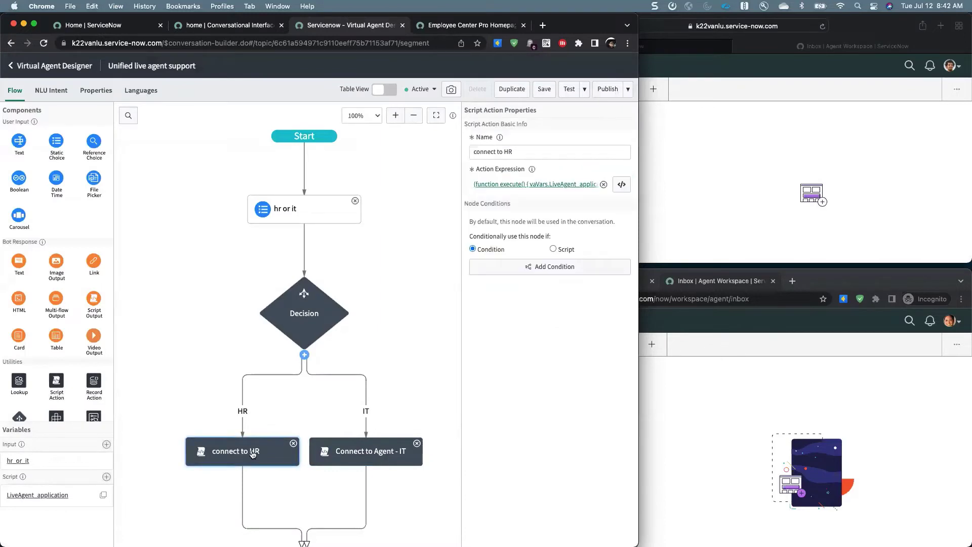
click(546, 185)
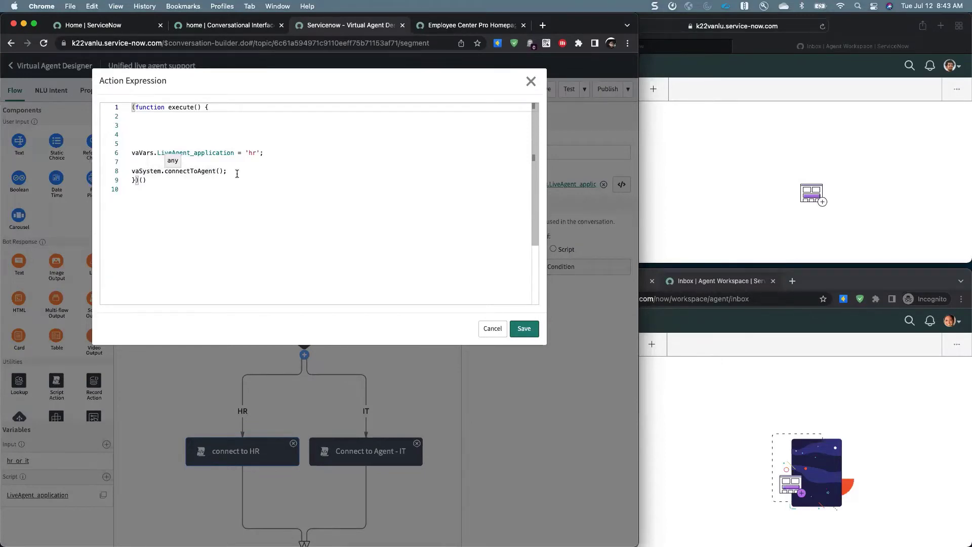
click(491, 328)
scroll(362, 280, down, 1)
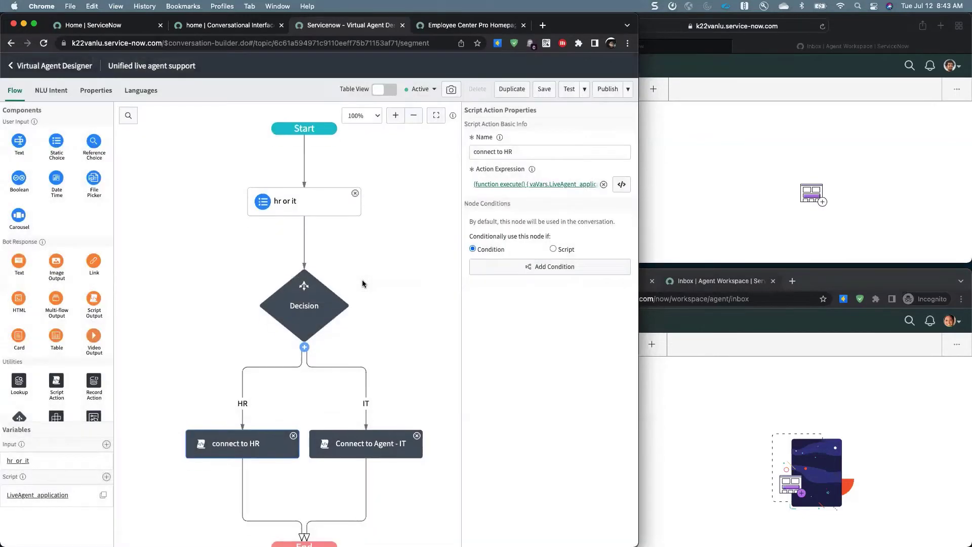
scroll(363, 279, down, 1)
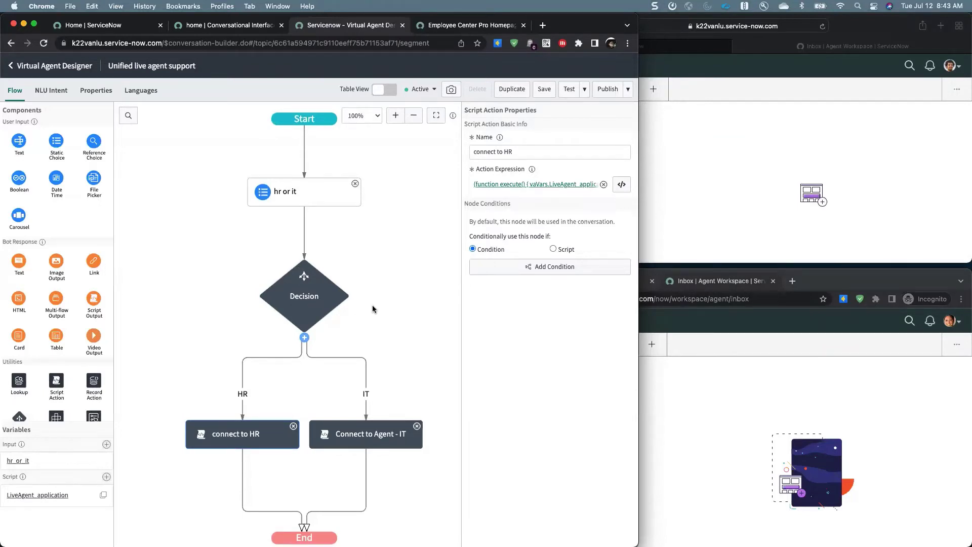
scroll(374, 308, up, 2)
scroll(378, 308, down, 1)
scroll(378, 308, right, 2)
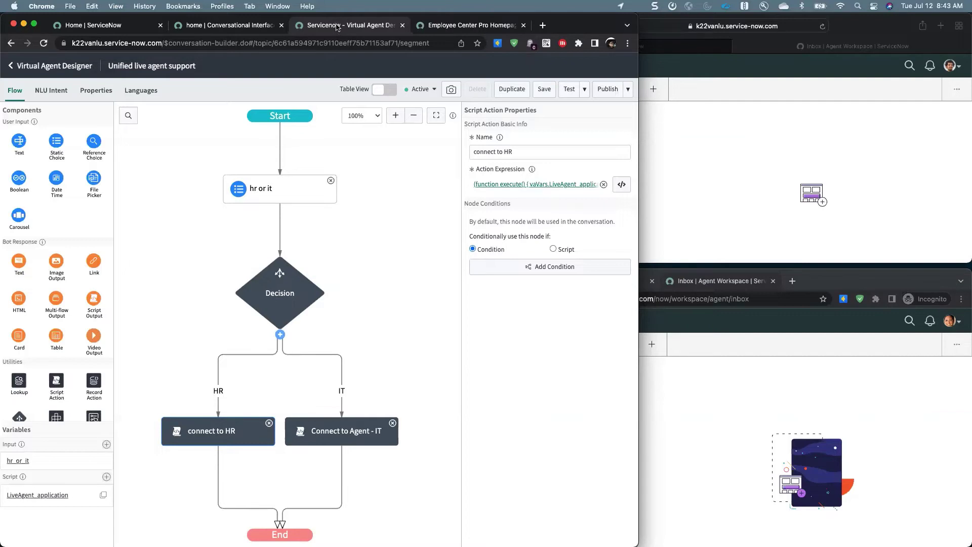
Find "queue" in the ServiceNow home page's application navigator and open the Advanced Work Assignment Queues list.
click(215, 27)
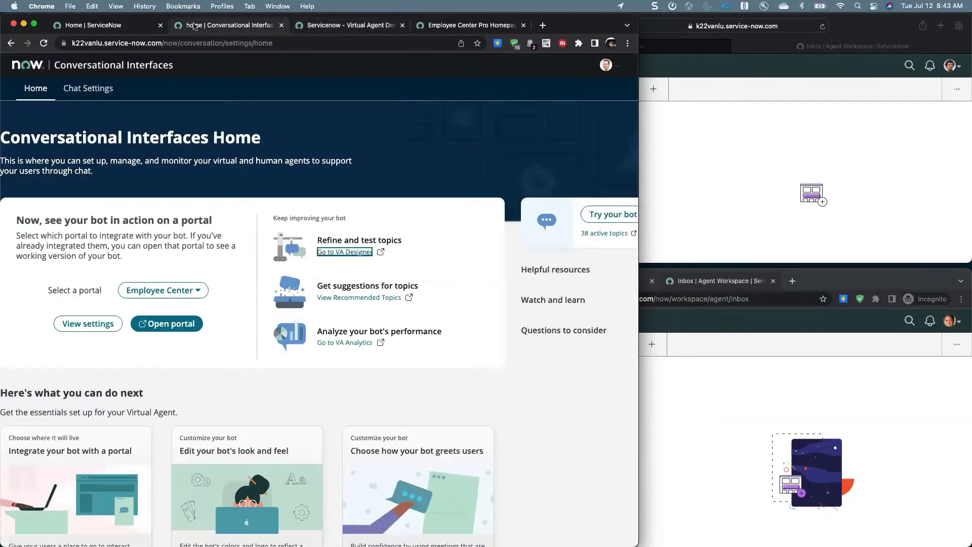
click(113, 27)
click(61, 65)
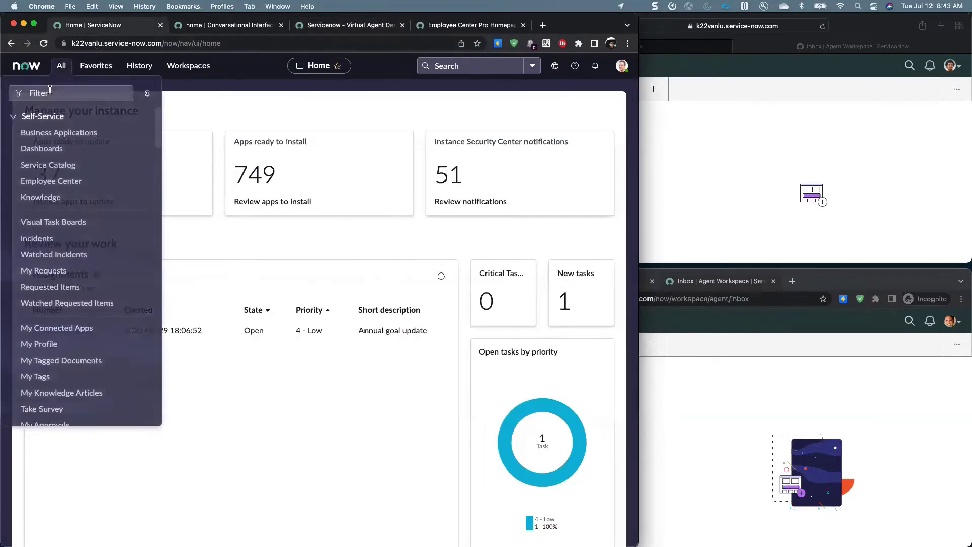
click(50, 90)
text(queue)
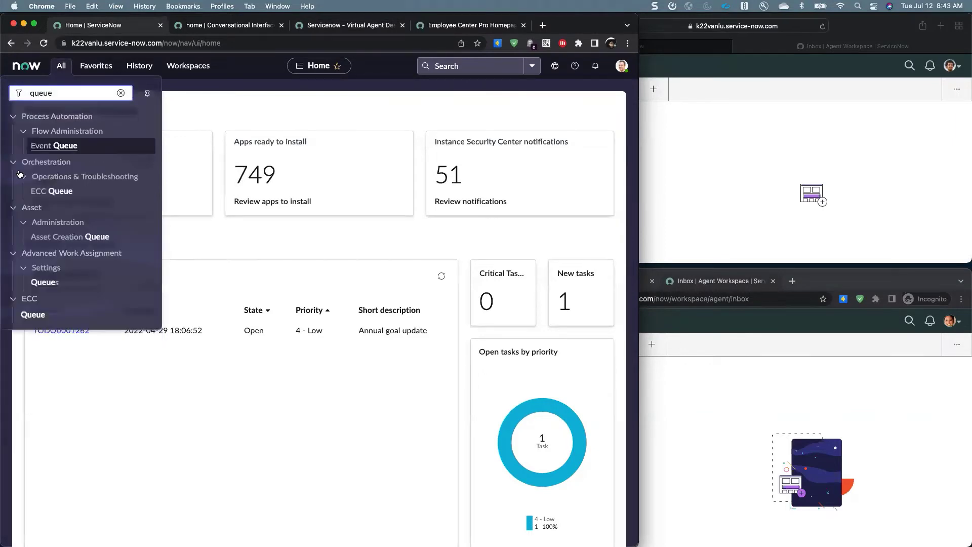
click(40, 283)
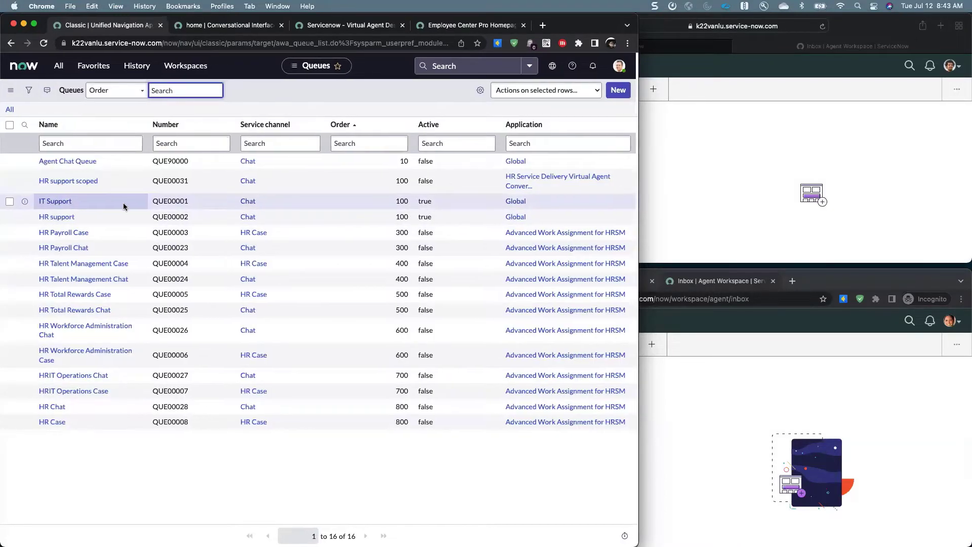
Examine the routing condition and assignment eligibility of the IT Support queue, and return to the queue list.
click(57, 202)
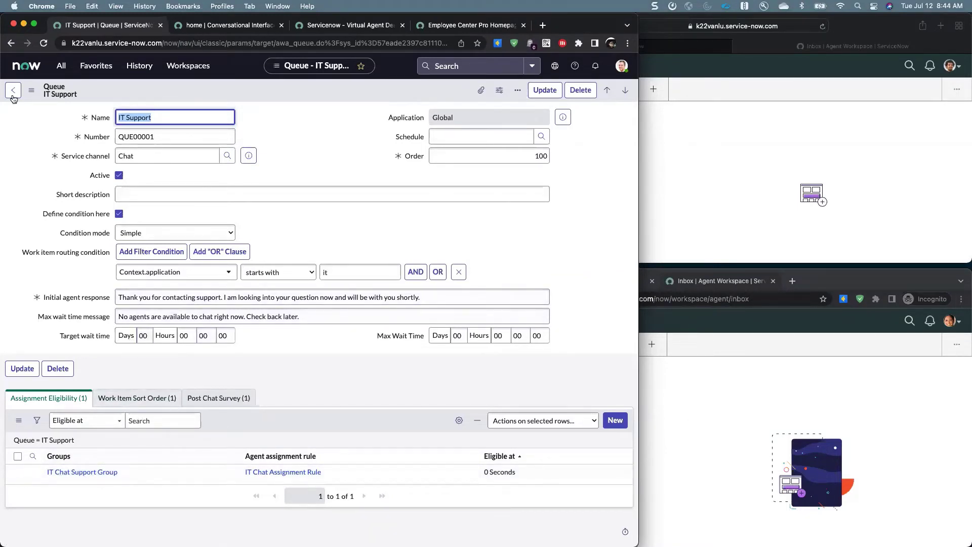
click(11, 43)
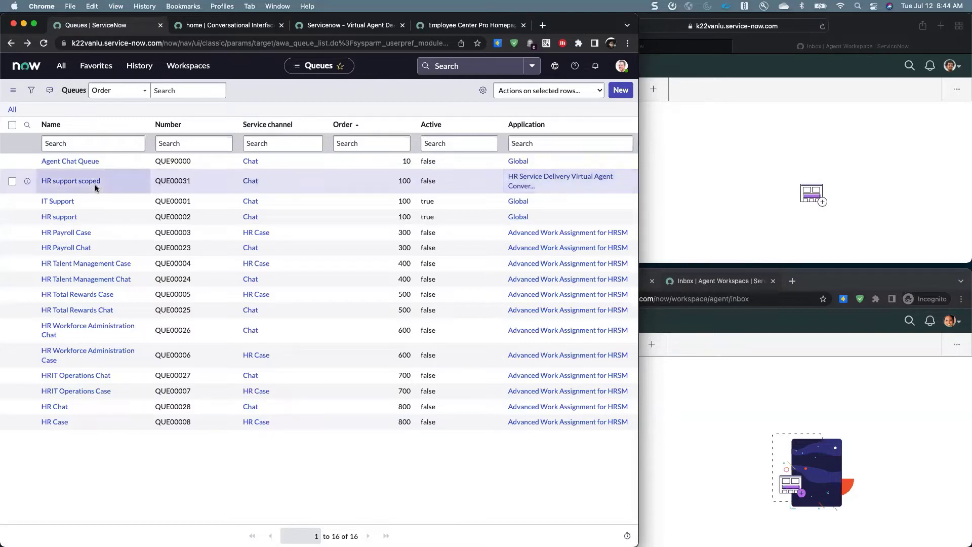
Examine the HR support scoped queue's routing condition in its editable record, and return to the queue list without changes.
click(71, 182)
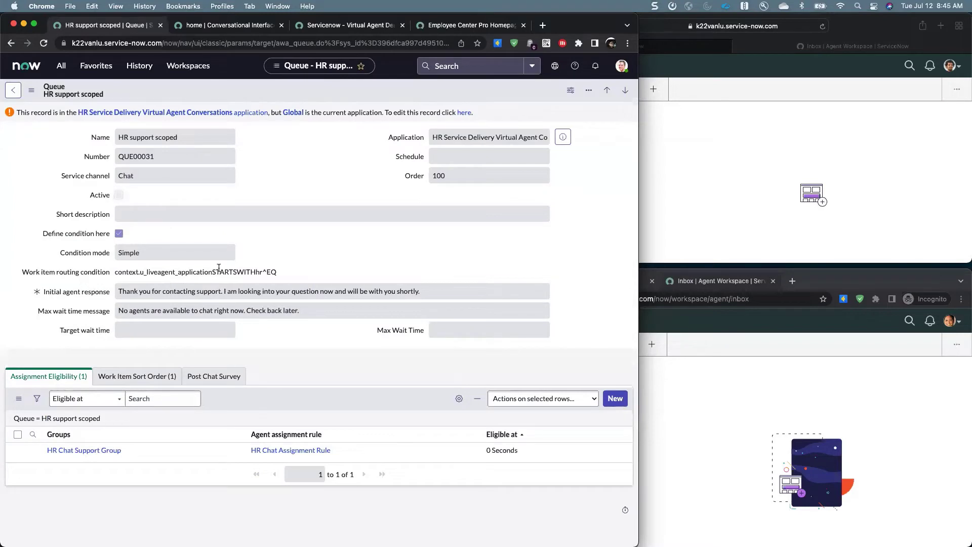
click(464, 113)
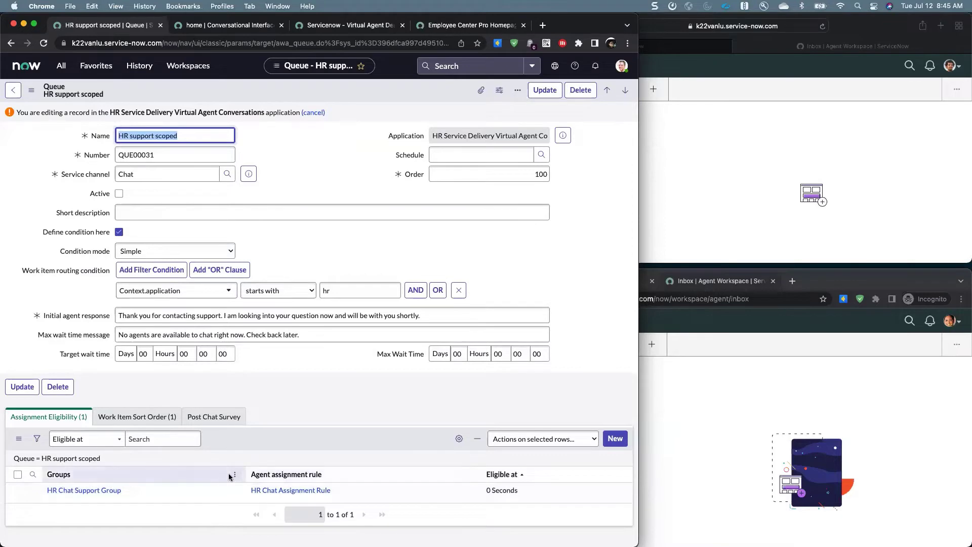
scroll(112, 476, down, 1)
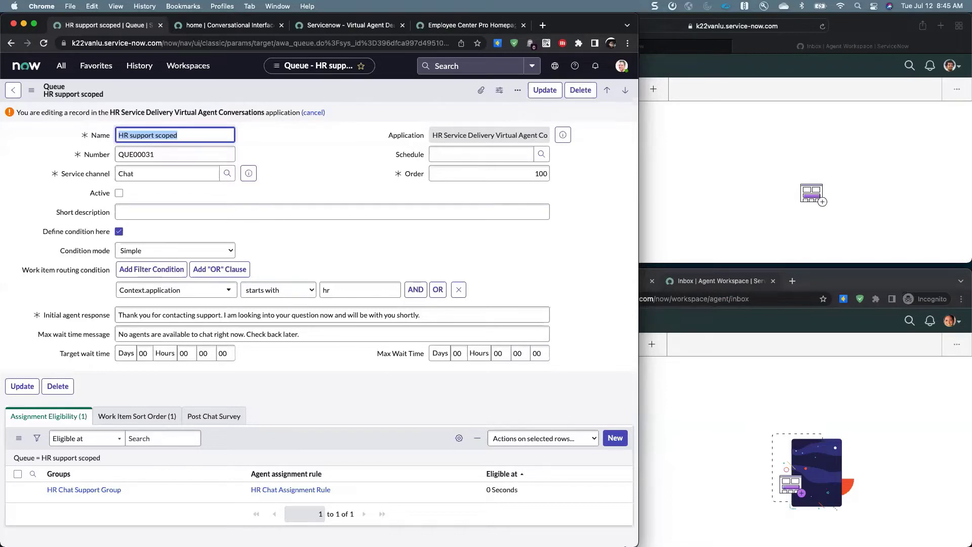
click(324, 142)
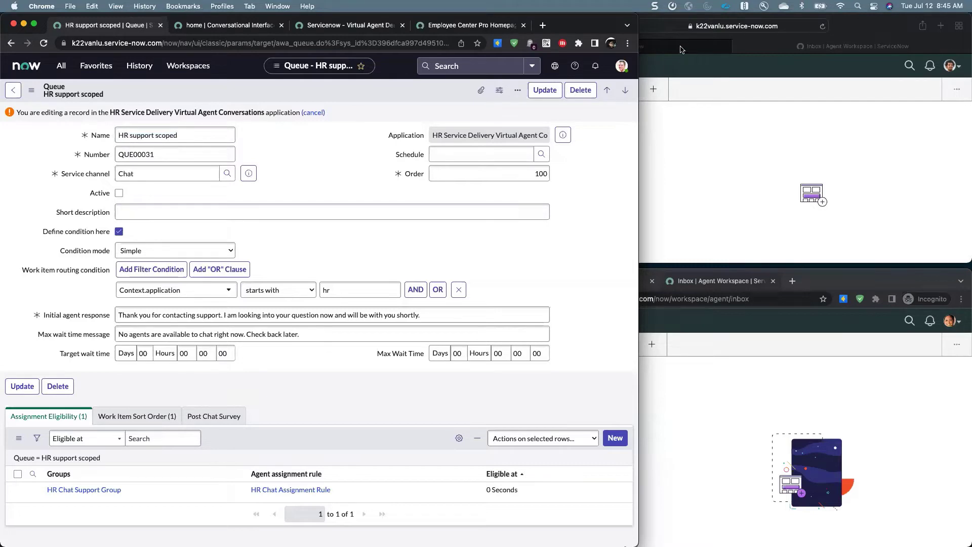
click(11, 43)
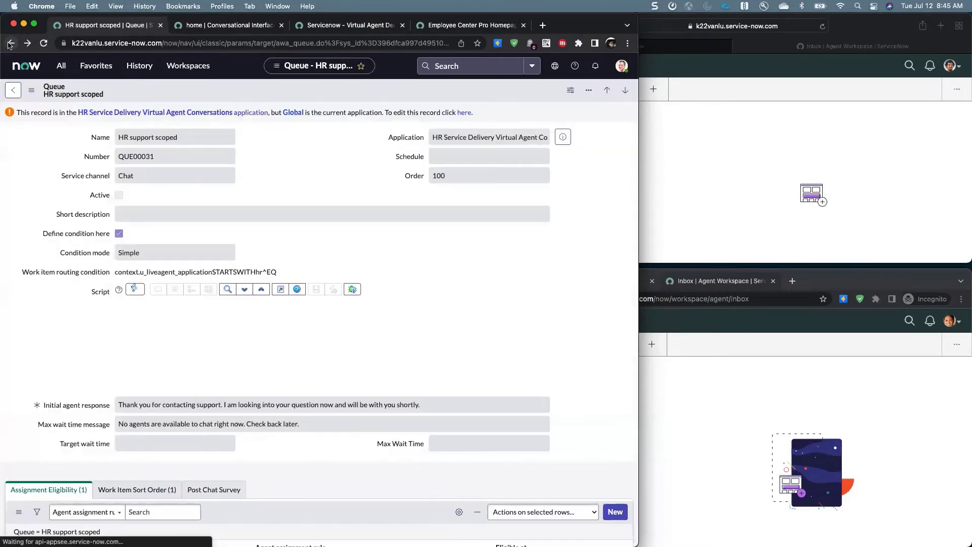
click(11, 43)
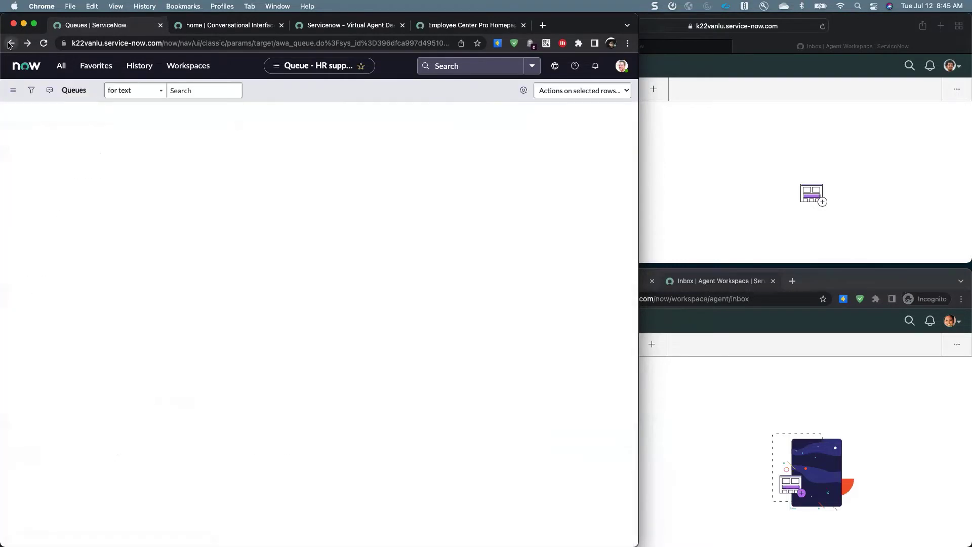
Bring up the Employee Center portal page and narrow its browser window so both Agent Workspace inboxes are uncovered.
click(203, 30)
click(355, 26)
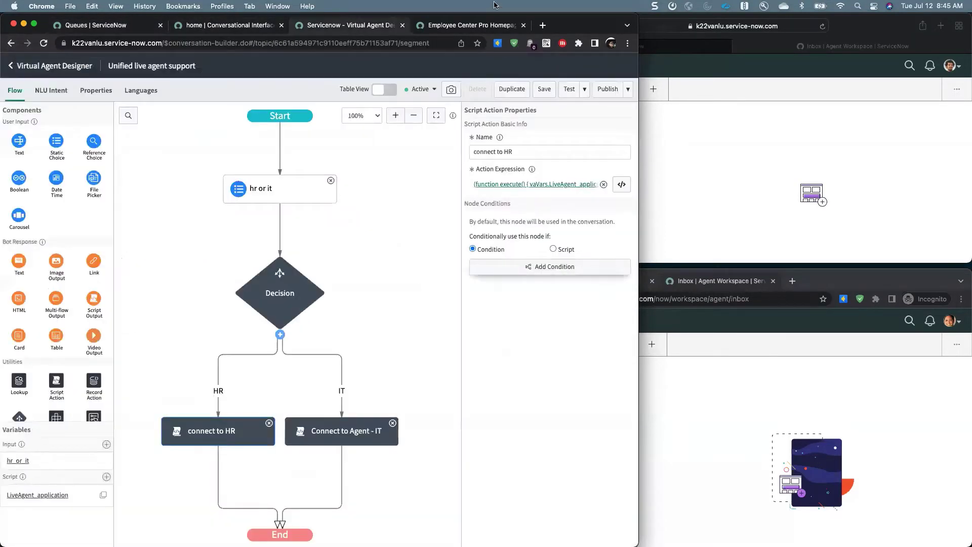
click(459, 27)
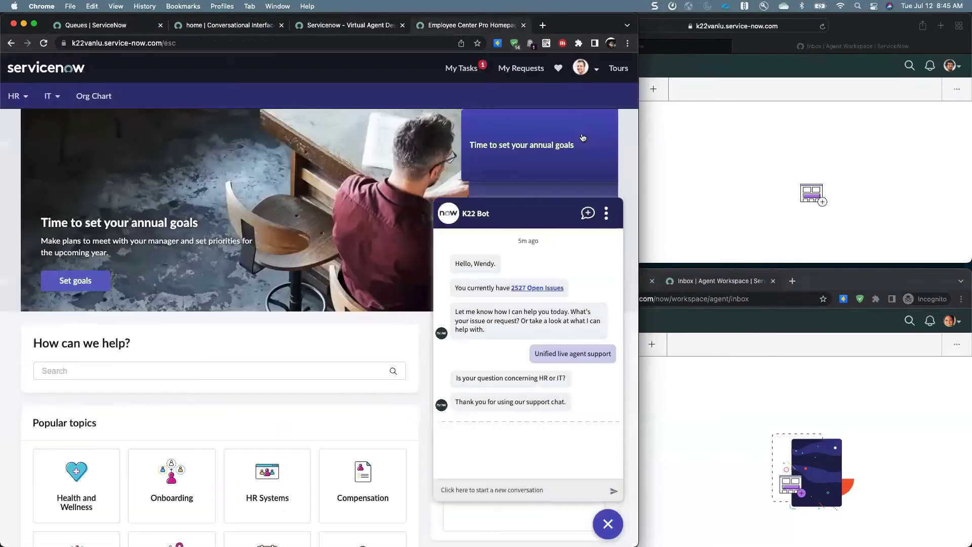
click(637, 135)
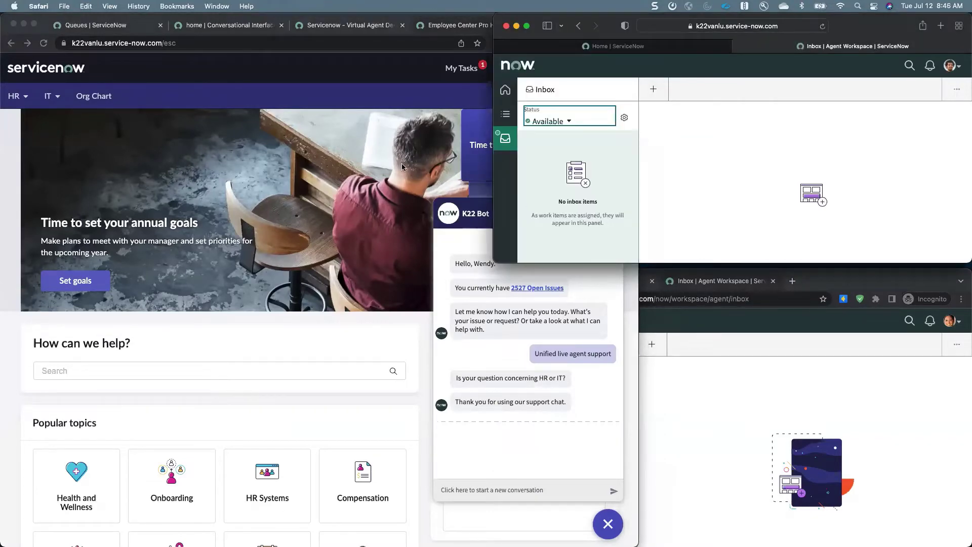
click(312, 81)
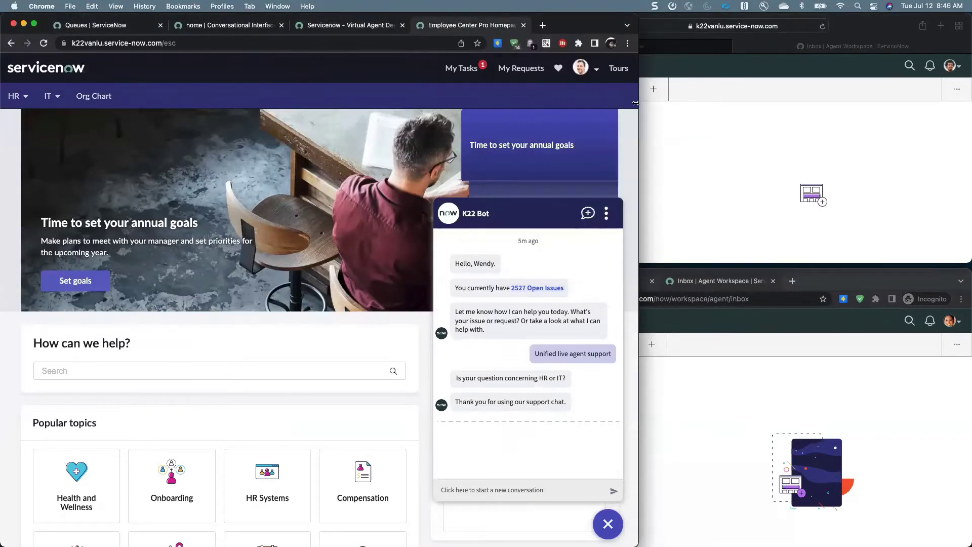
mouse_move(533, 104)
mouse_down()
mouse_move(504, 104)
mouse_move(517, 104)
mouse_up()
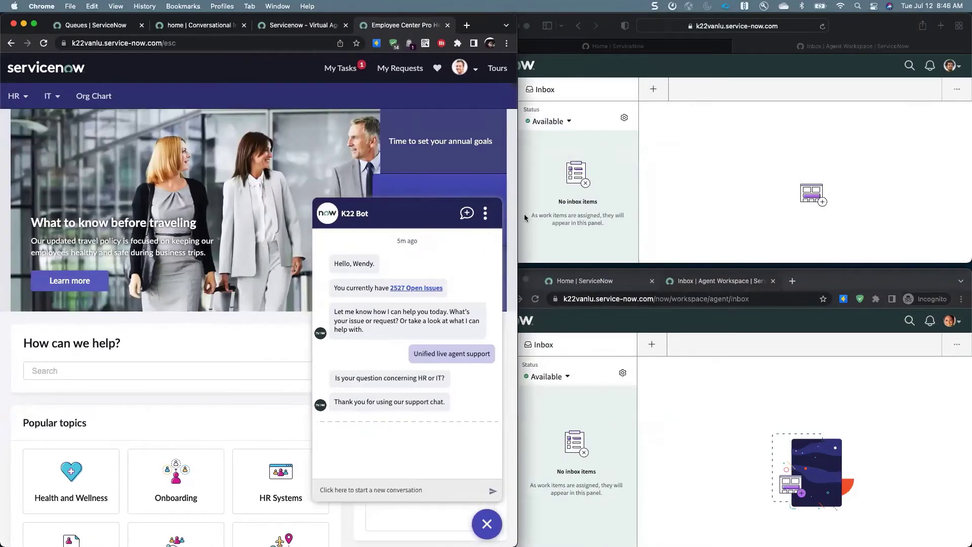
Start a new K22 Bot conversation and choose the Unified live agent support topic from the full topic list.
click(382, 491)
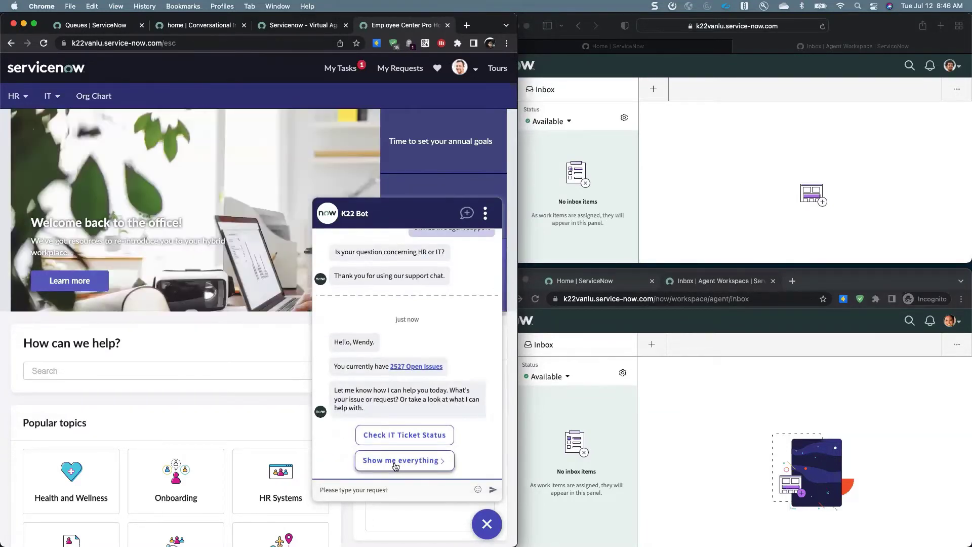
click(395, 461)
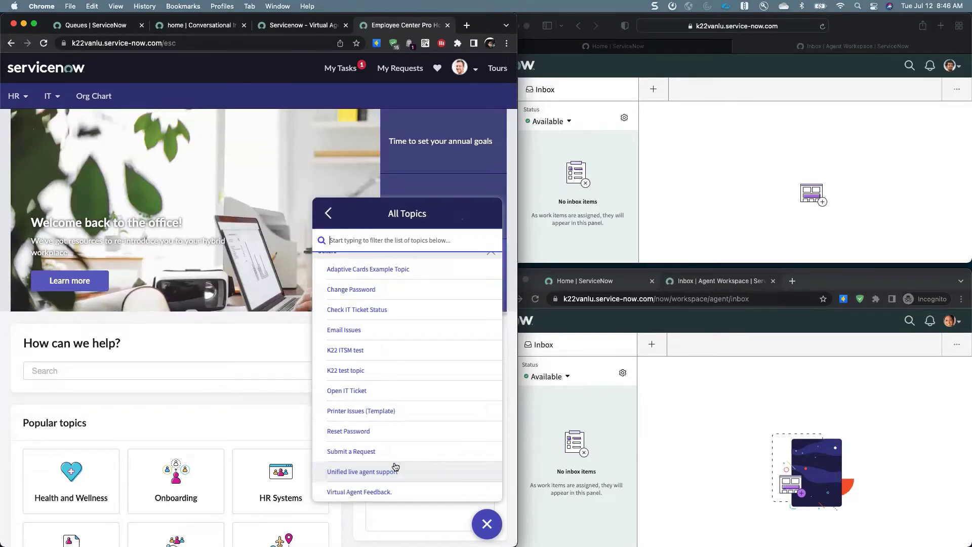
click(377, 473)
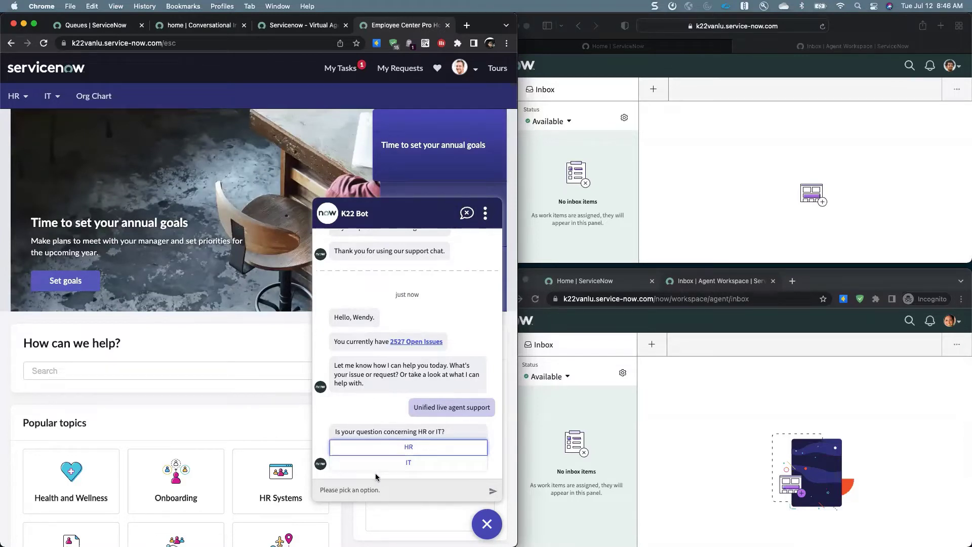
Examine the chat's Contact Support options, close them, and switch to the Conversational Interfaces home page.
click(486, 213)
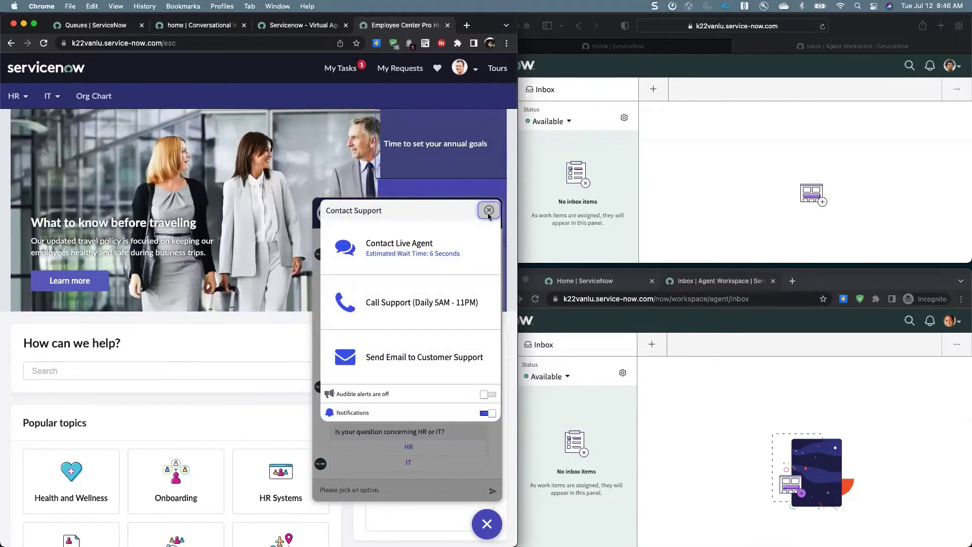
click(489, 211)
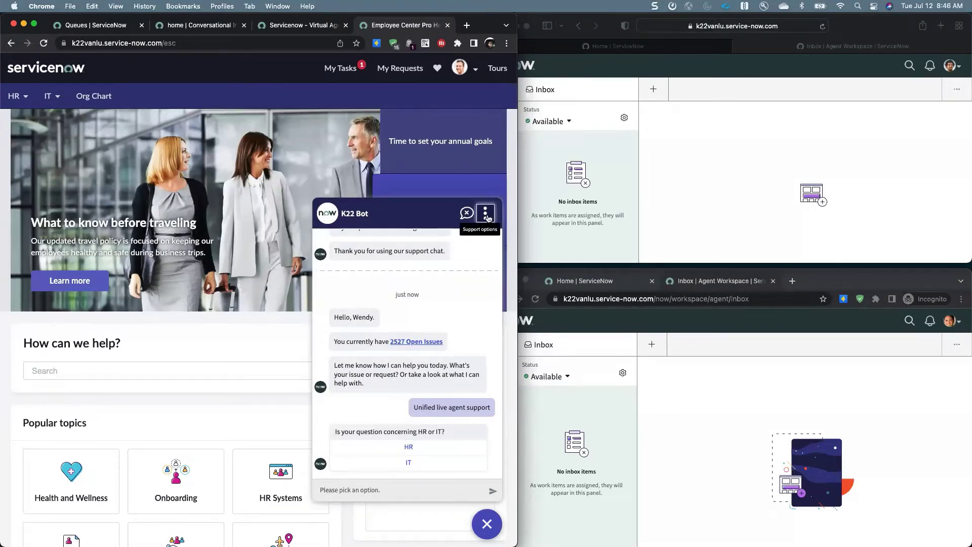
click(179, 28)
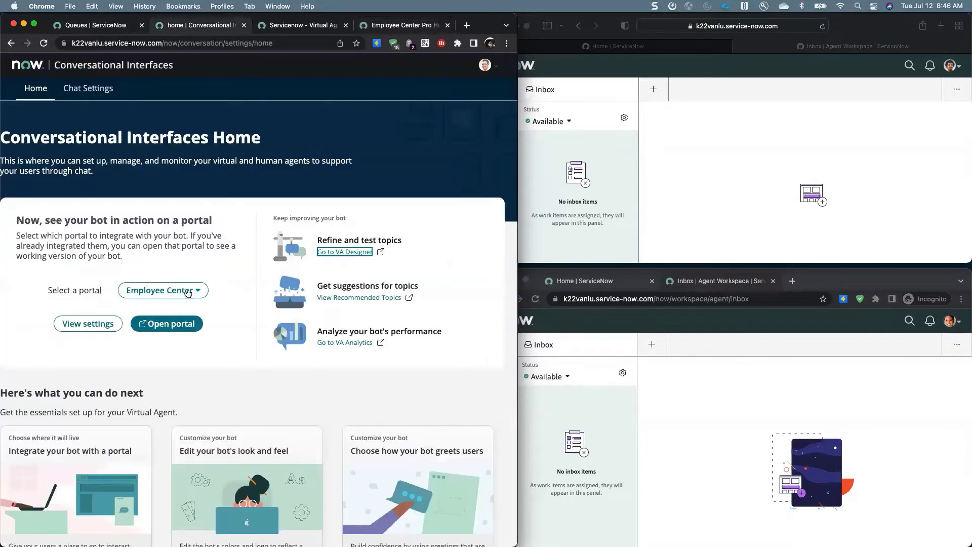
Review the Virtual Agent settings under Chat Settings in a wider browser window.
click(92, 88)
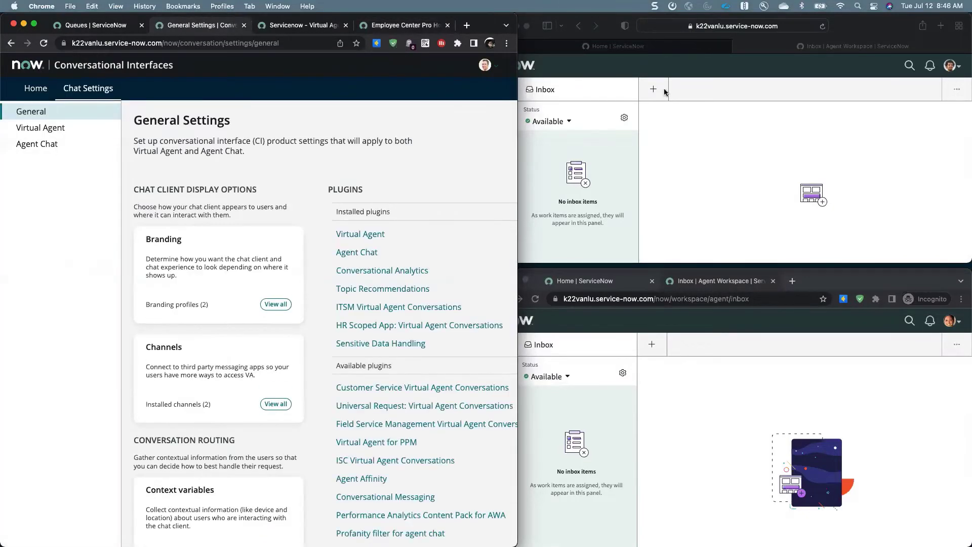
click(42, 127)
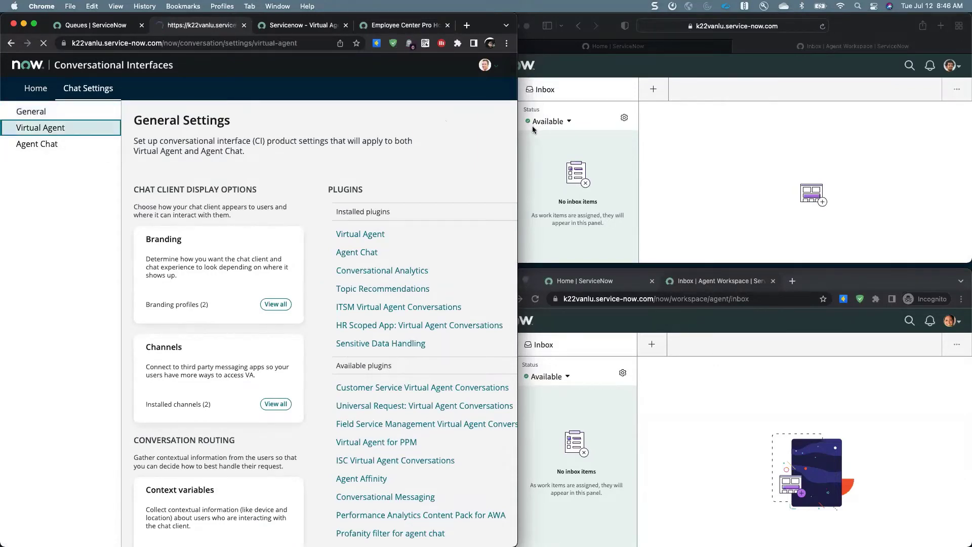
drag(517, 128, 579, 130)
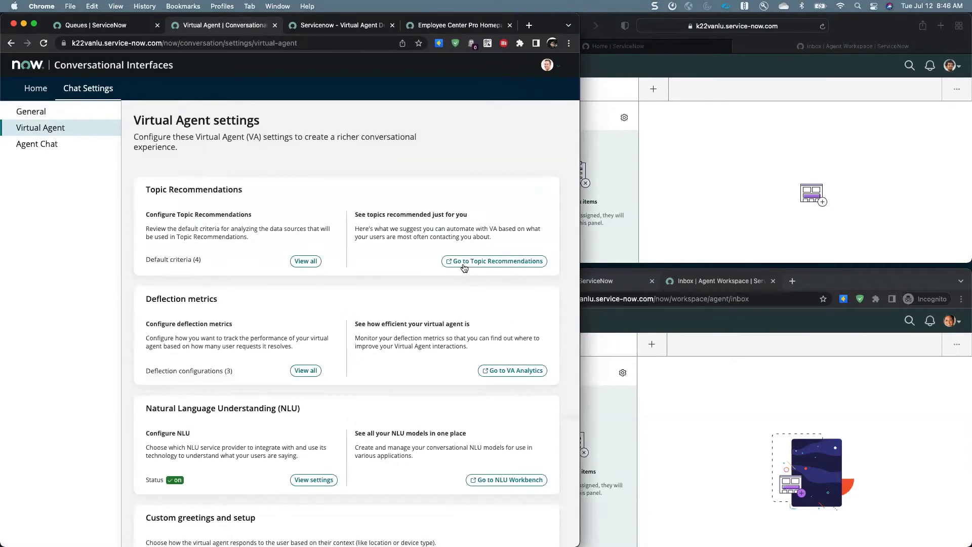
scroll(273, 237, down, 7)
scroll(273, 238, up, 2)
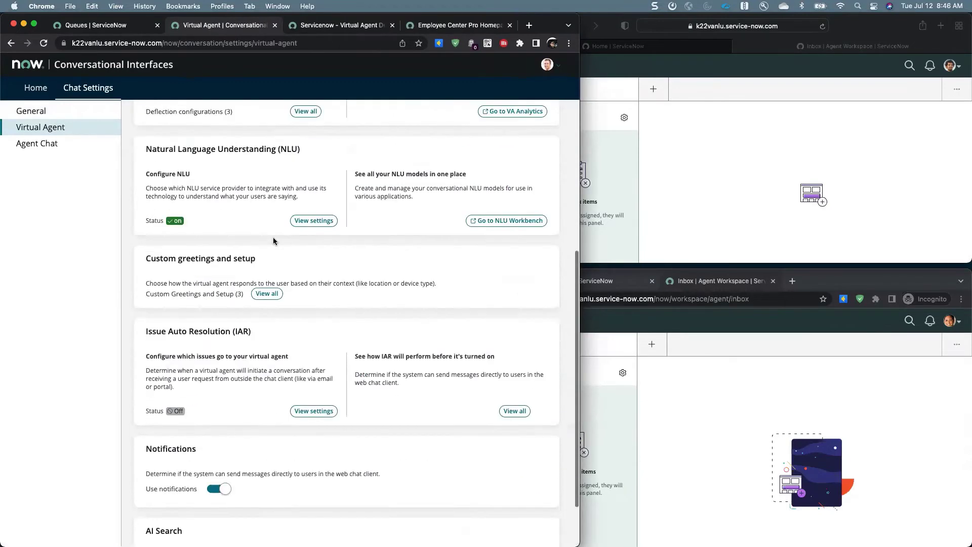
Open the Employee Center record from the Custom Greetings & Setup list.
click(49, 106)
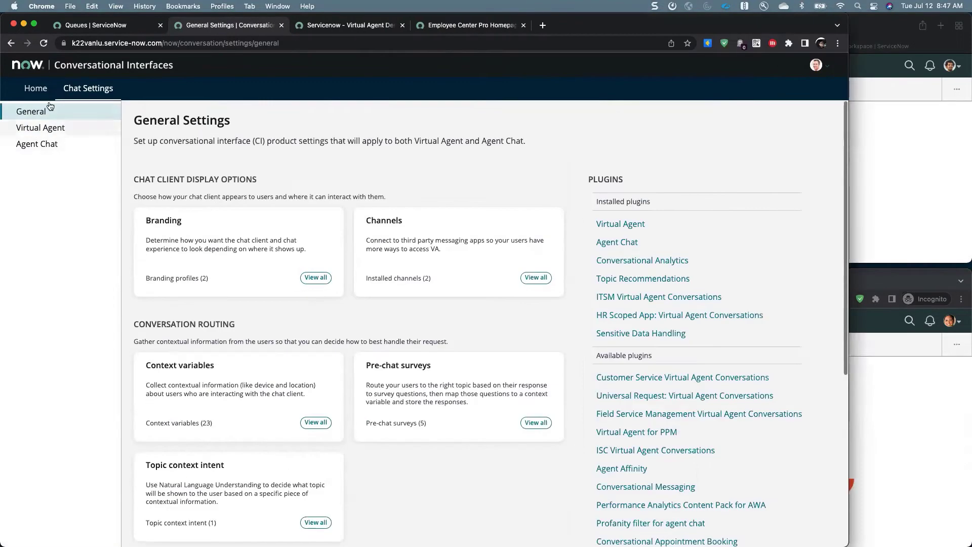
click(35, 88)
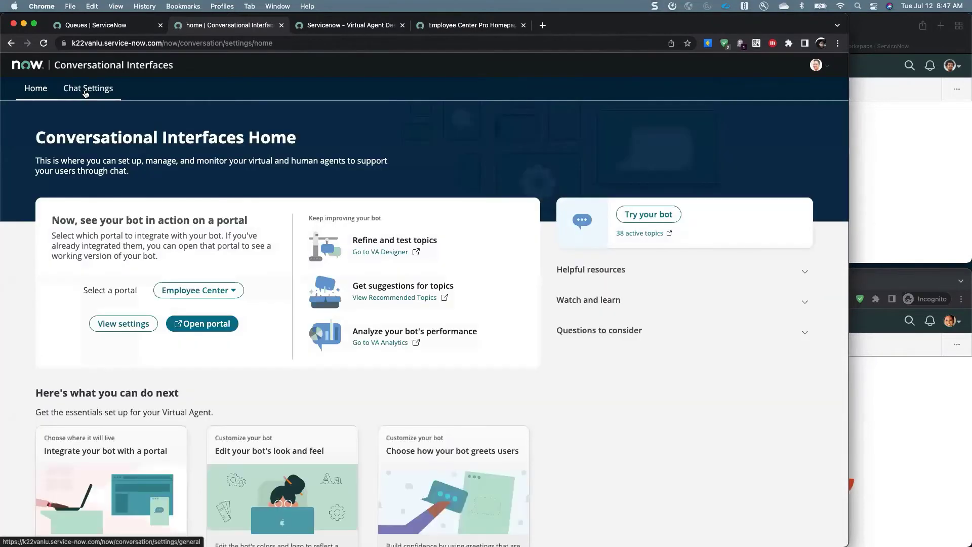
scroll(181, 295, down, 3)
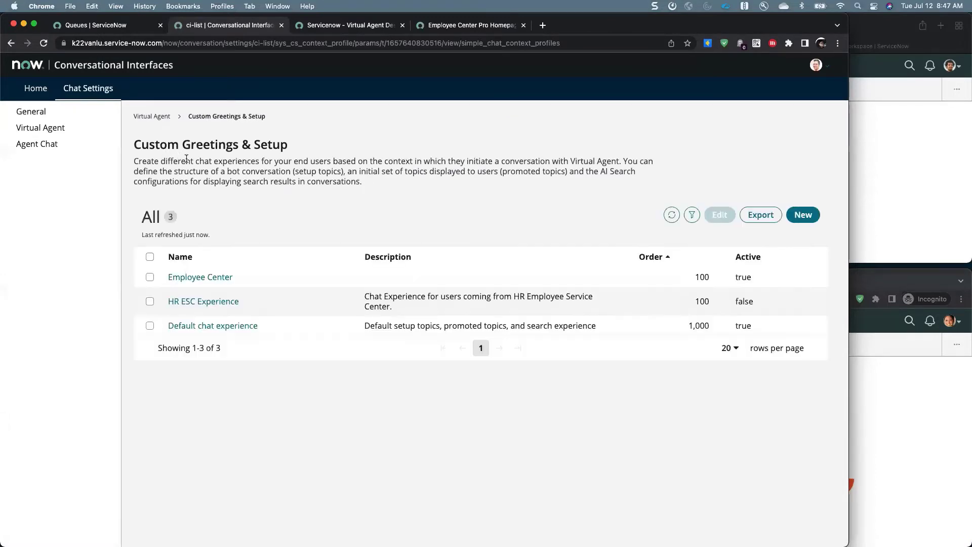
click(191, 277)
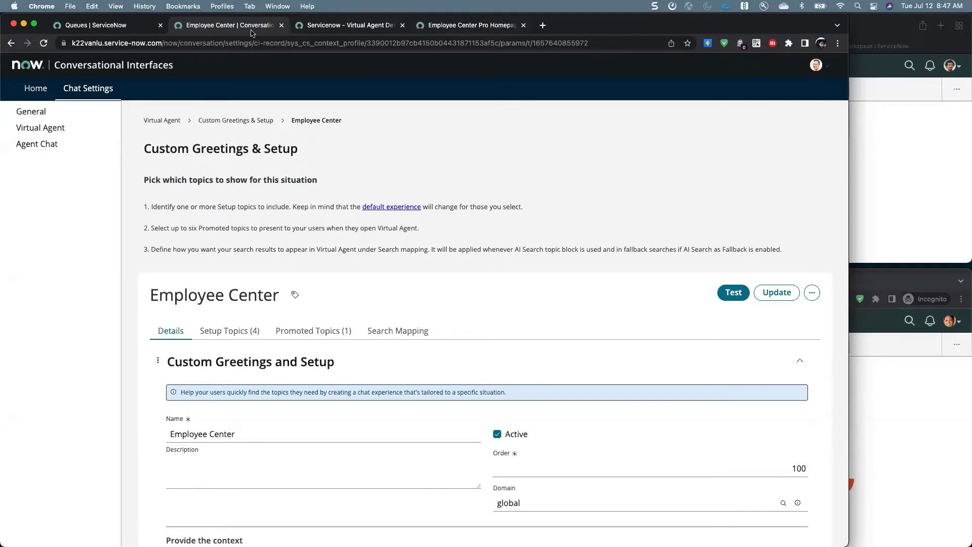
Examine the Employee Center record's setup topics and compare its live agent entry with the Unified live agent support topic flow.
click(456, 25)
click(228, 24)
click(217, 331)
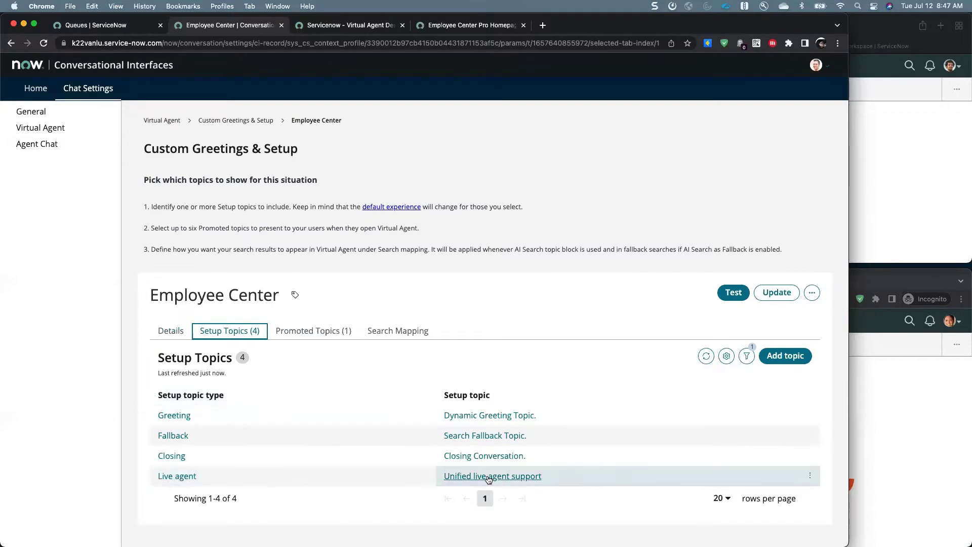
click(333, 25)
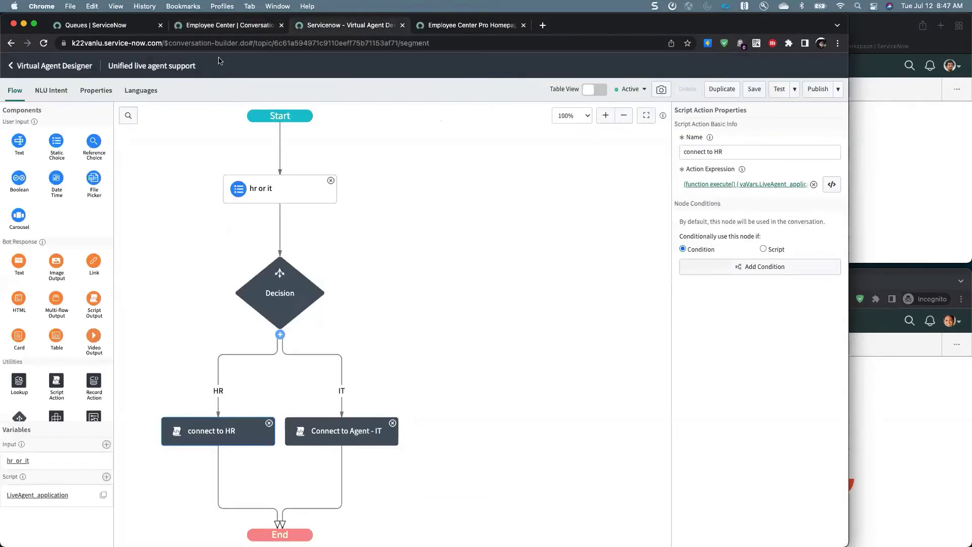
click(226, 26)
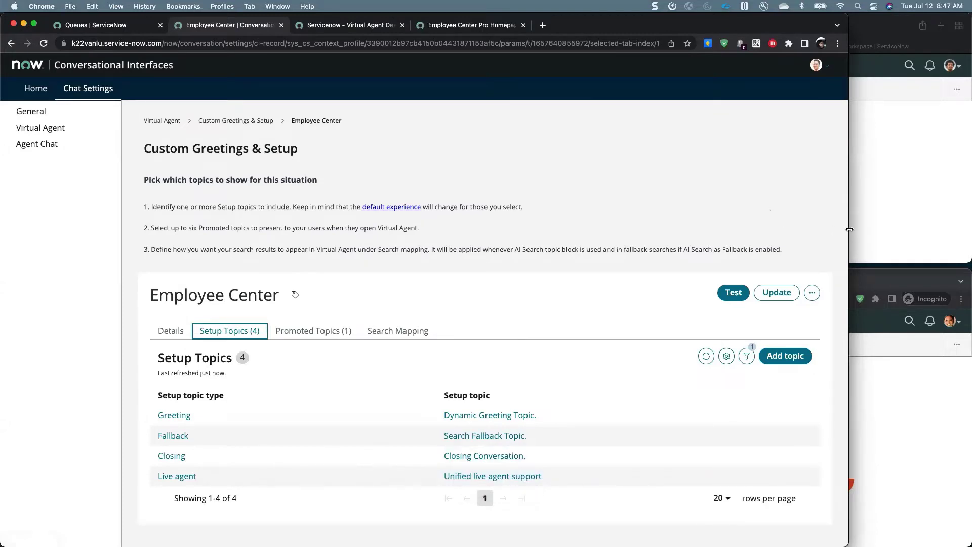
Narrow the browser window to uncover both agent inboxes, and examine the Context Variables list from the general chat settings.
drag(846, 229, 516, 225)
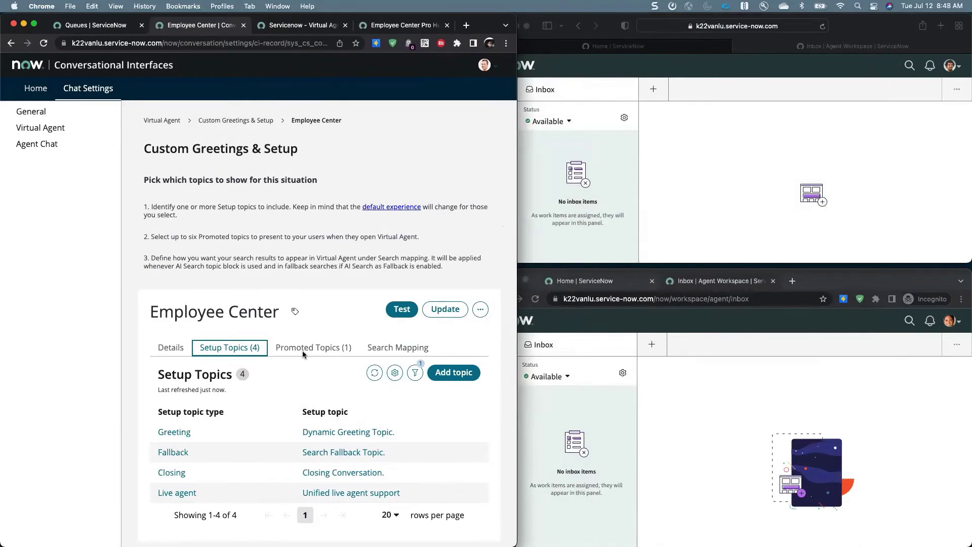
click(37, 113)
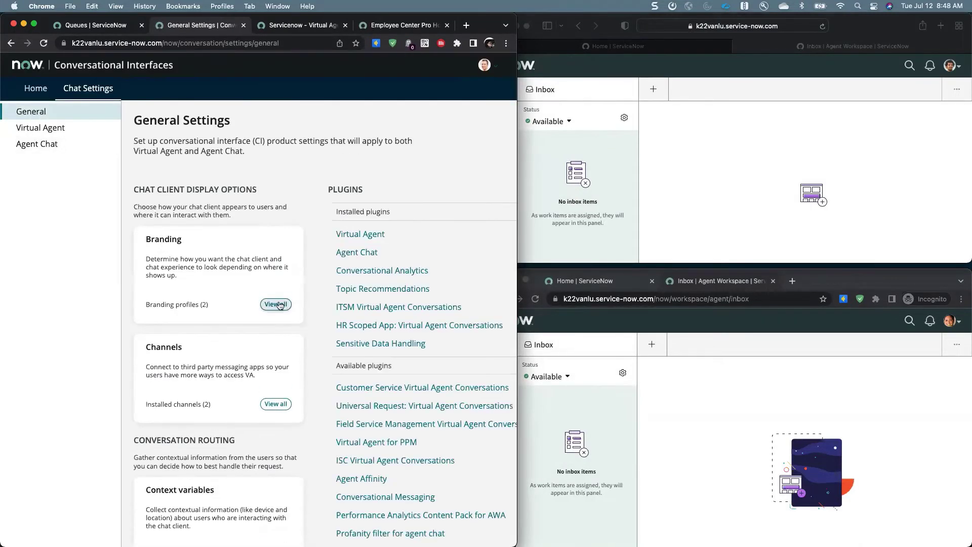
scroll(271, 310, down, 5)
click(276, 310)
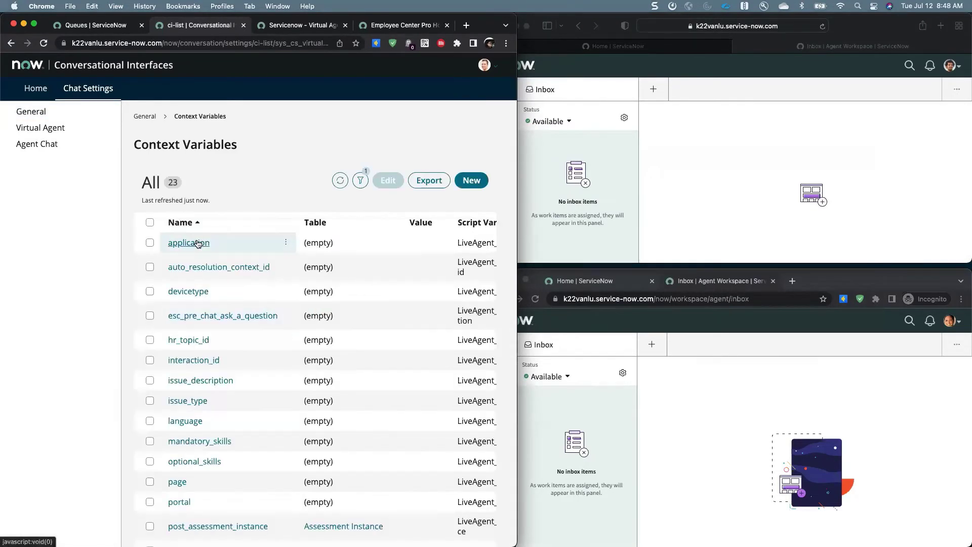
scroll(252, 250, right, 5)
scroll(251, 250, left, 5)
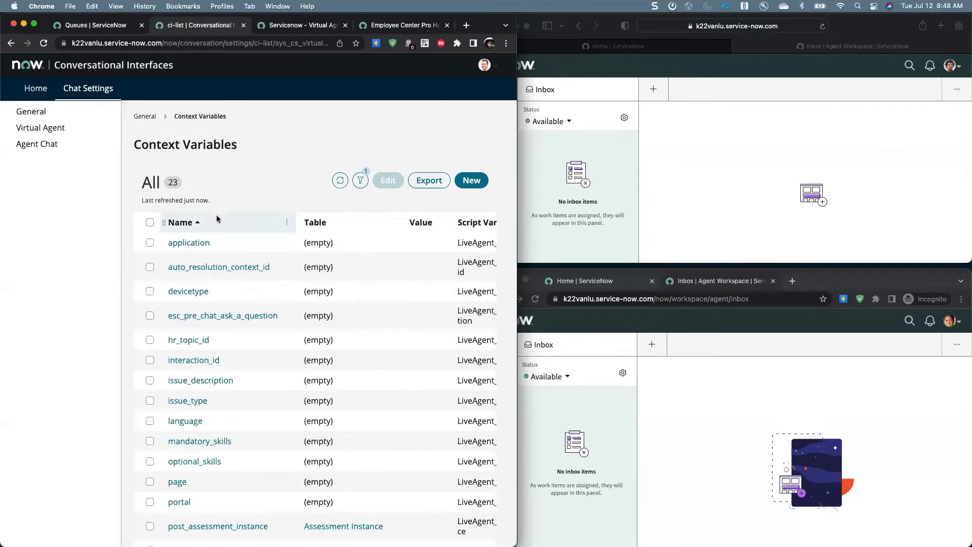
Answer the portal bot's question with HR, and accept the incoming chat in the HR agent's inbox.
click(409, 26)
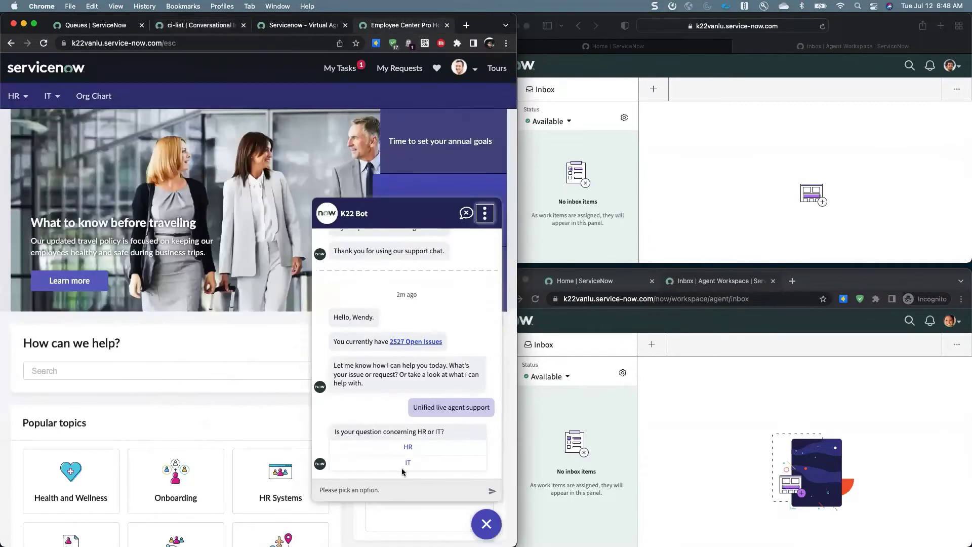
click(358, 448)
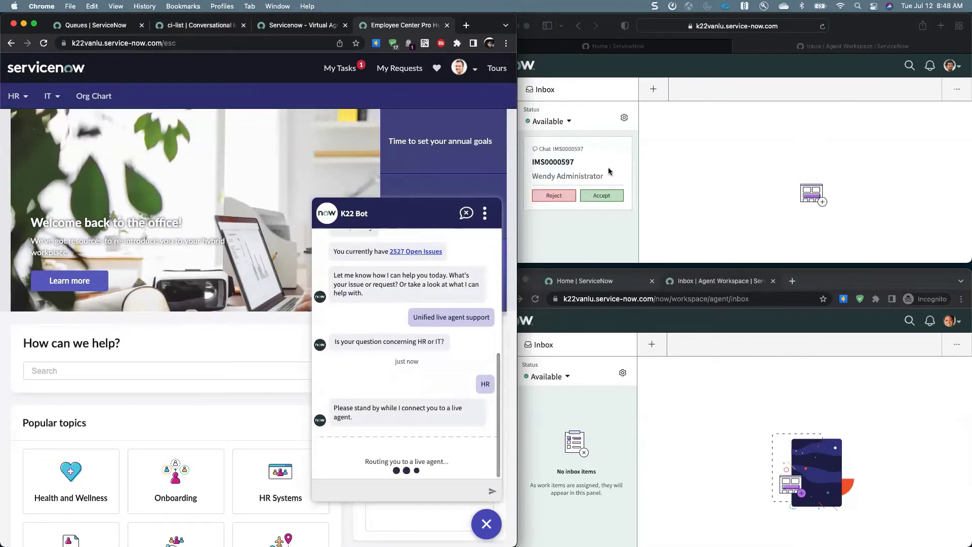
click(603, 196)
click(603, 196)
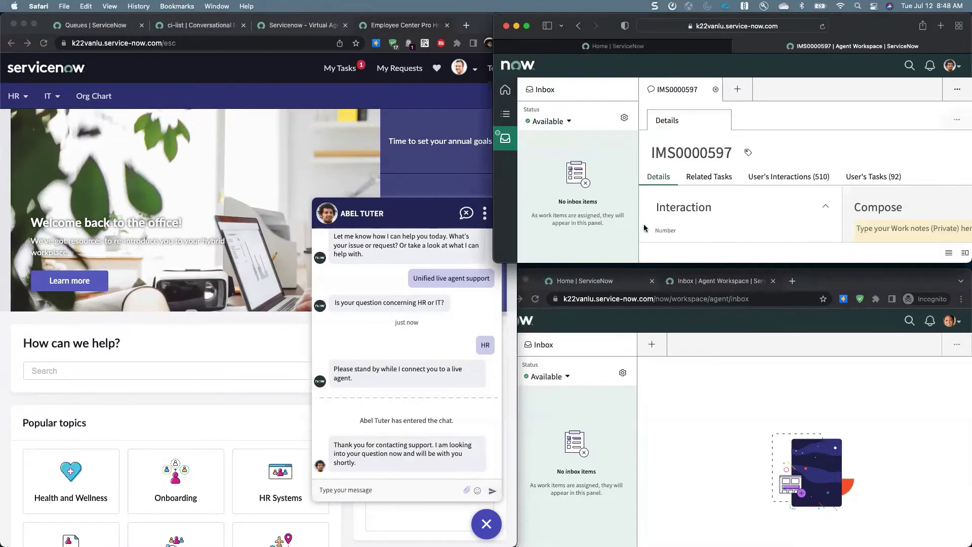
Exchange greetings in the live chat, sending "hi" as the portal user and "helo" as the HR agent.
key(super+Tab)
text(hi)
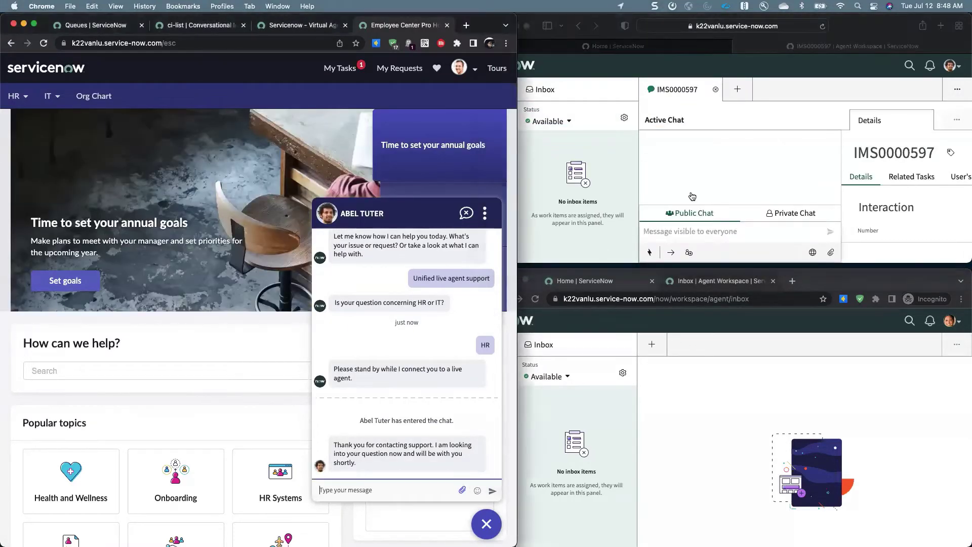
key(Return)
key(super+Tab)
text(helo)
key(Return)
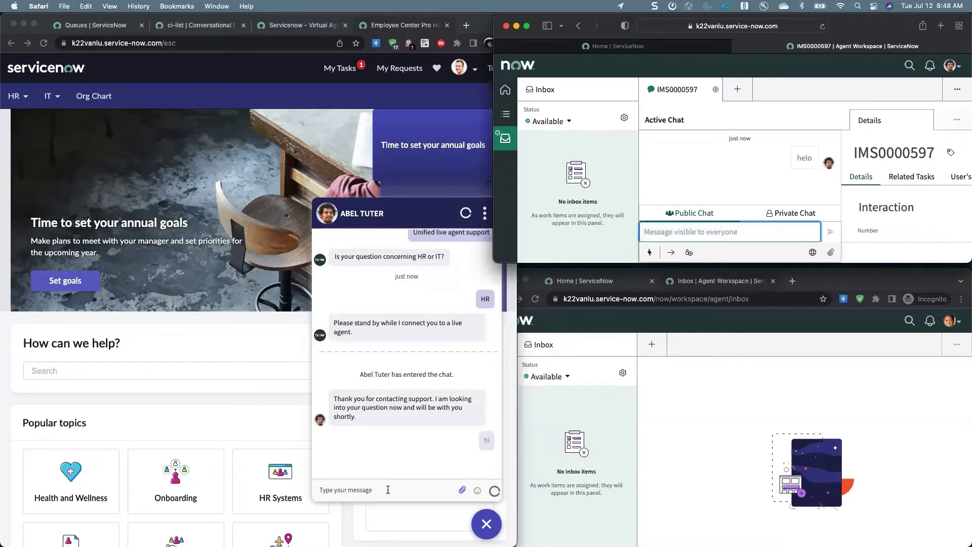
Send "i have an hr quest" as the portal user, and end the support conversation.
key(super+Tab)
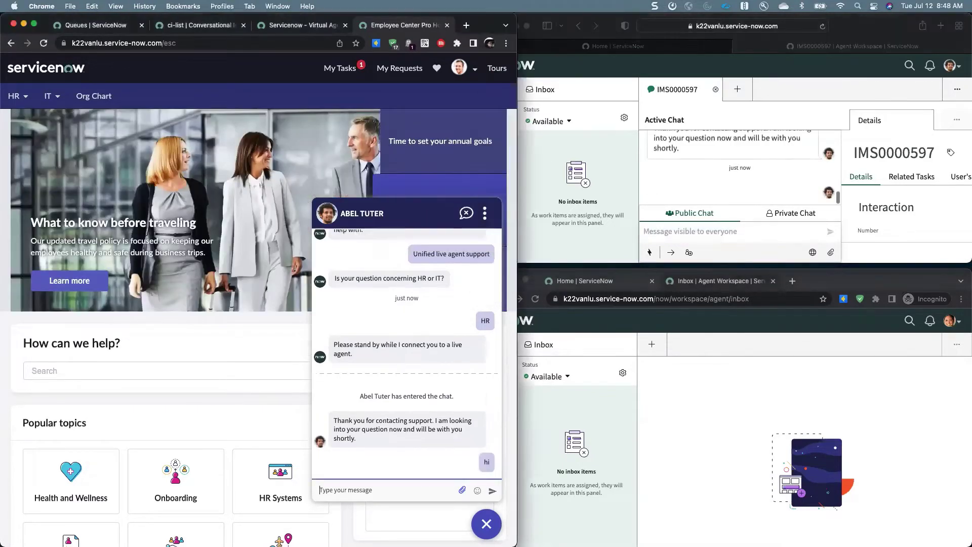
text(i)
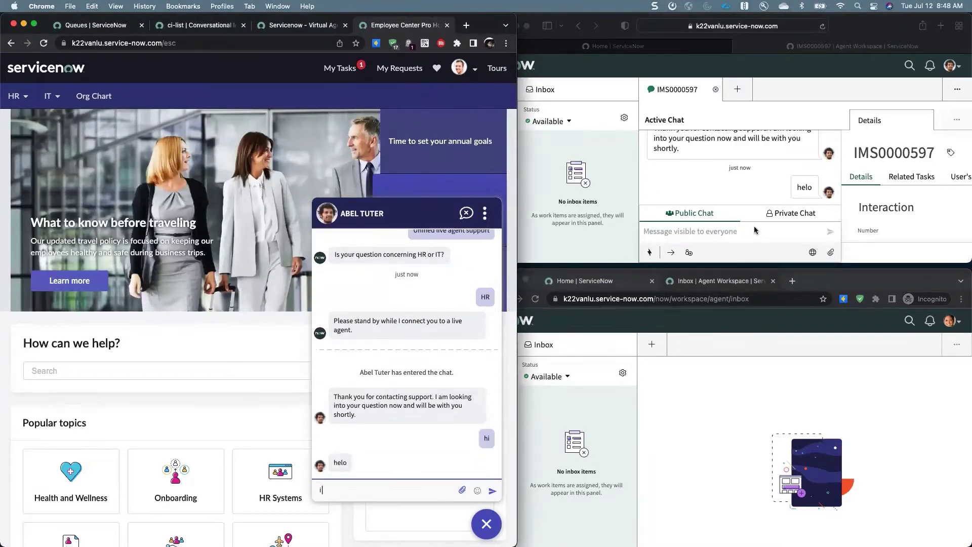
text( have an hr quest)
key(Return)
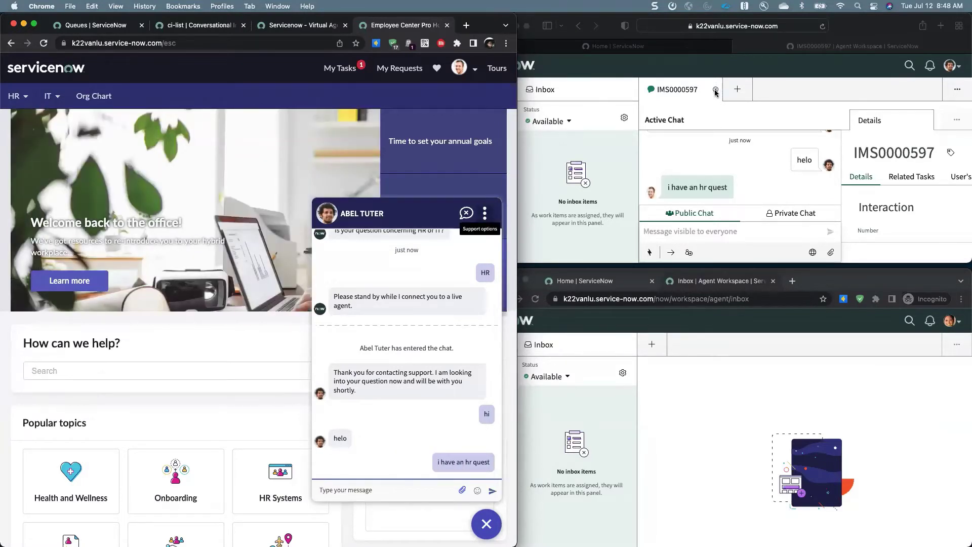
click(466, 212)
click(366, 381)
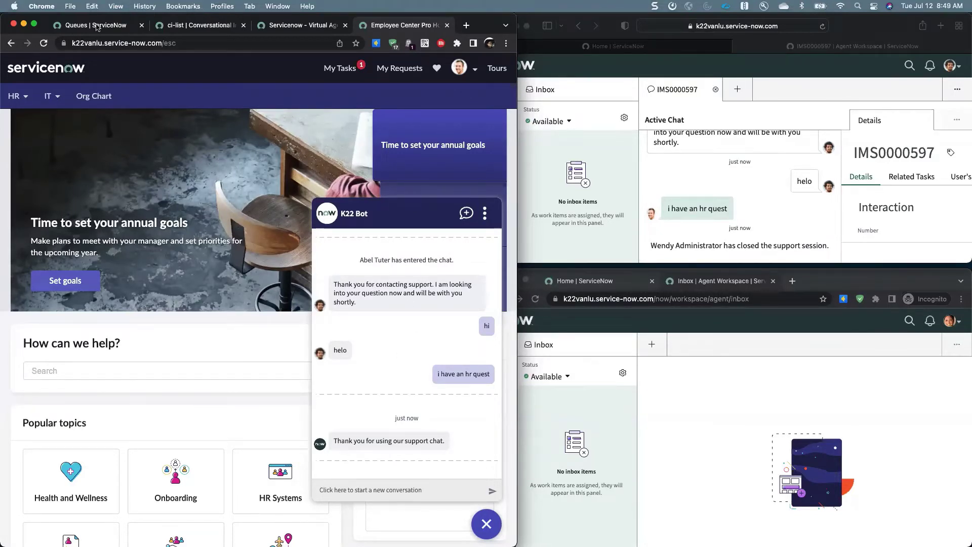
Find the Interactions module by filtering the navigation for "interac", and open its record list.
key(super+1)
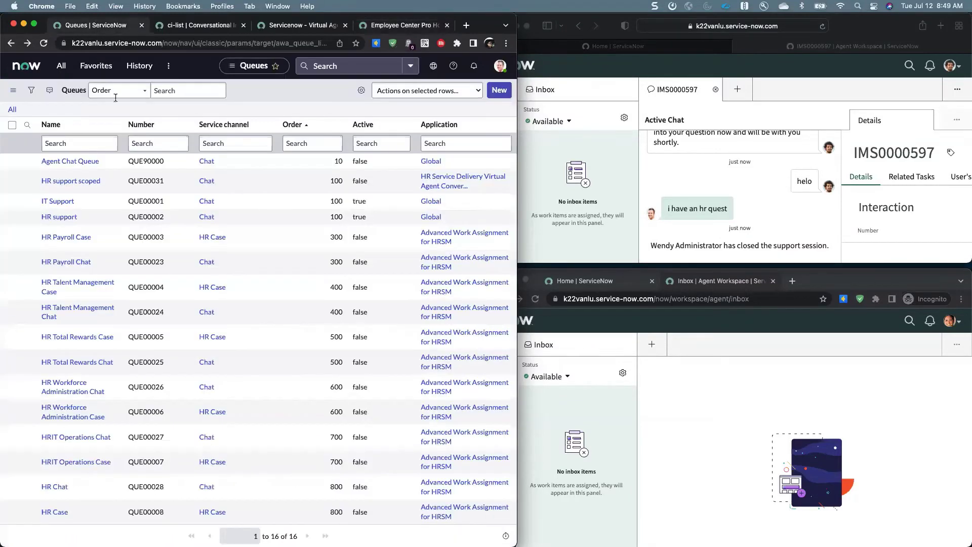
key(ctrl+alt+a)
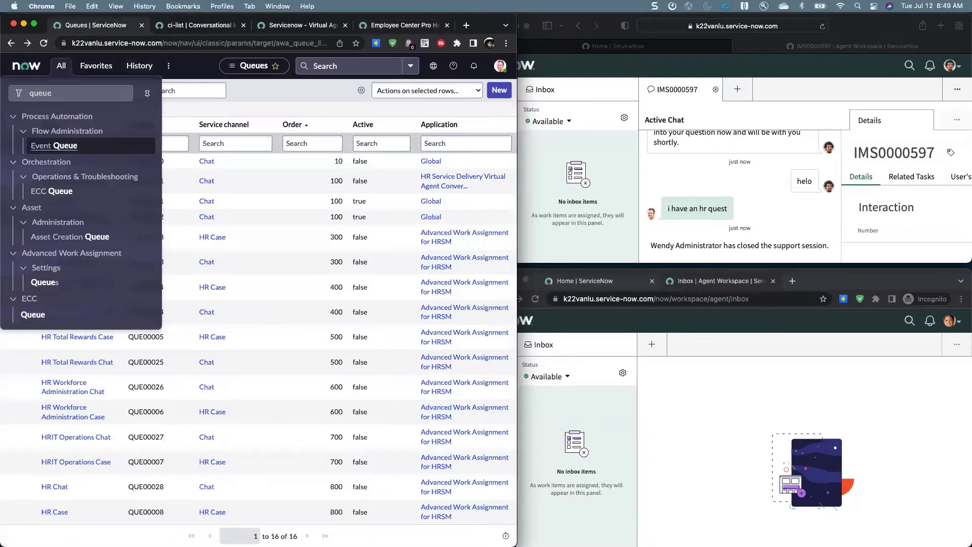
key(BackSpace)
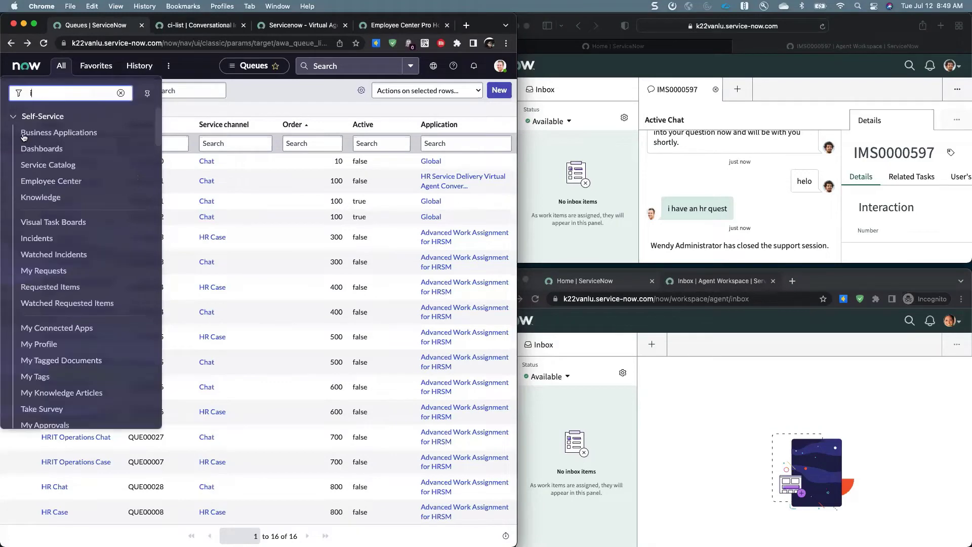
text(interac)
key(Return)
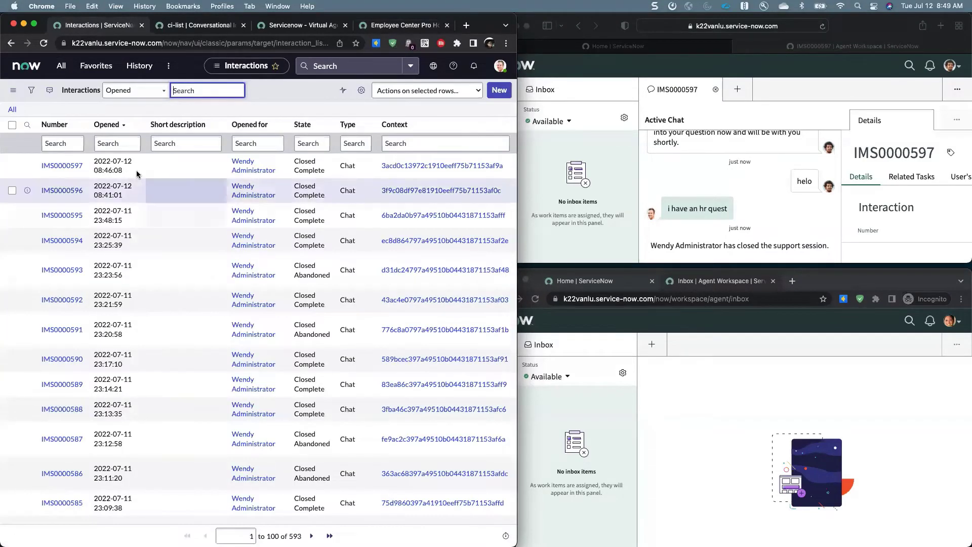
Compare the state, assigned agent and application of the recent chat interactions across the list's columns.
scroll(151, 170, right, 5)
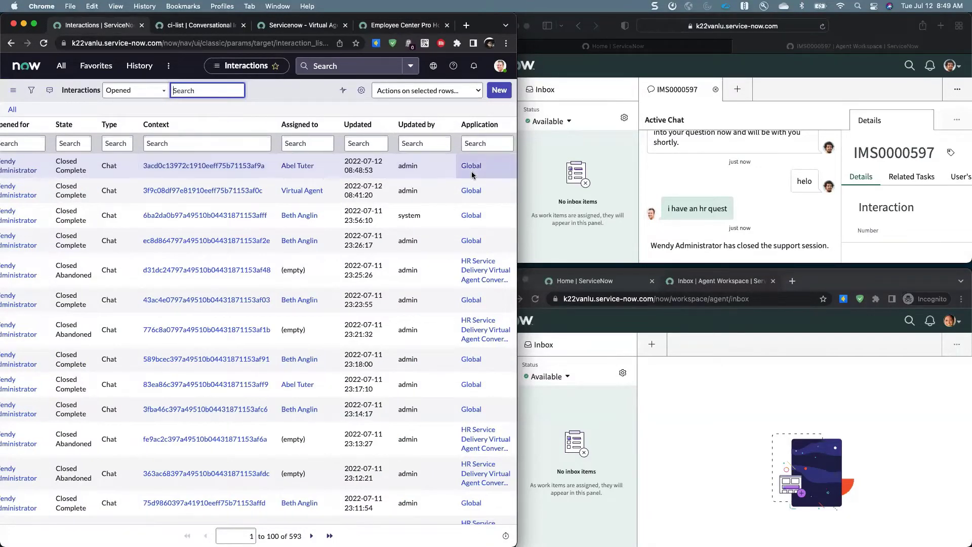
scroll(471, 175, left, 3)
scroll(408, 174, left, 10)
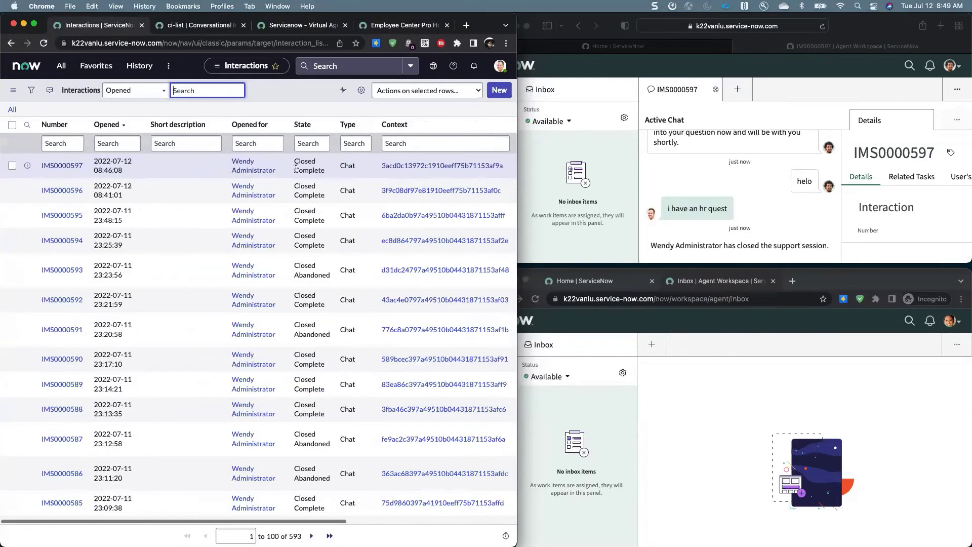
scroll(486, 174, right, 10)
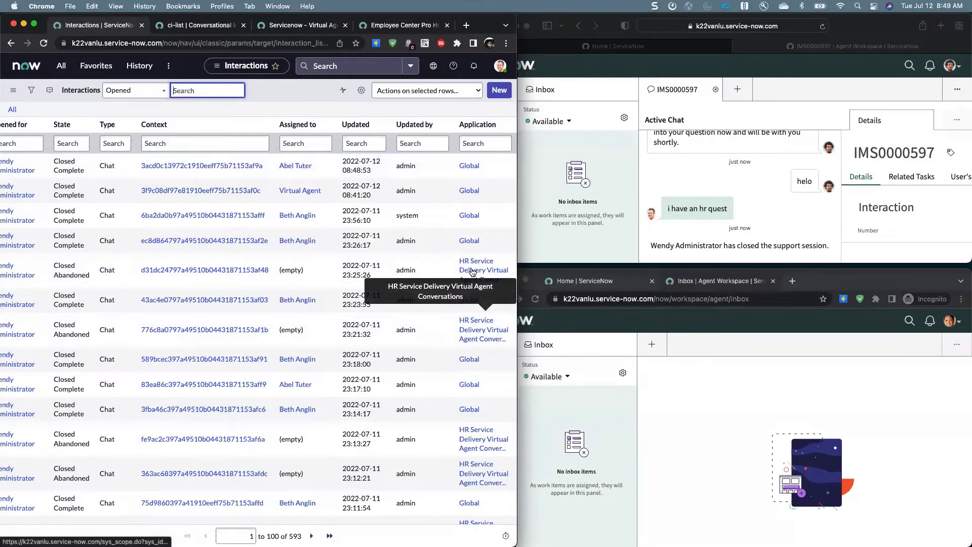
Impersonate the IT live agent from the list of recently impersonated users.
click(496, 66)
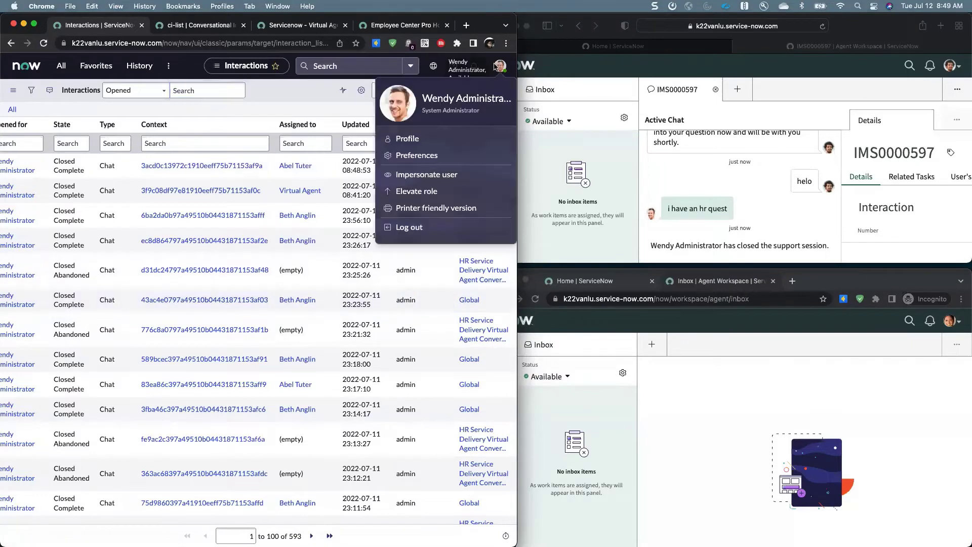
click(408, 155)
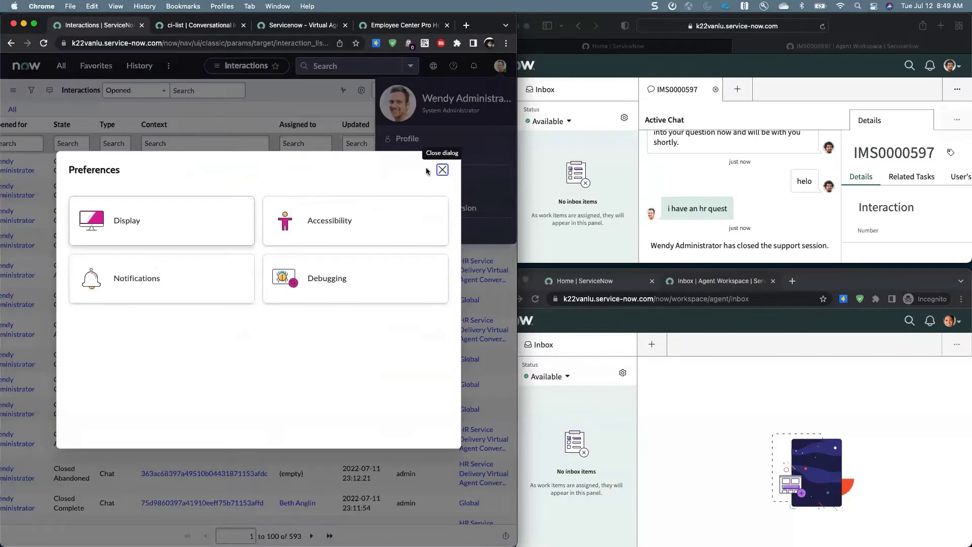
key(Escape)
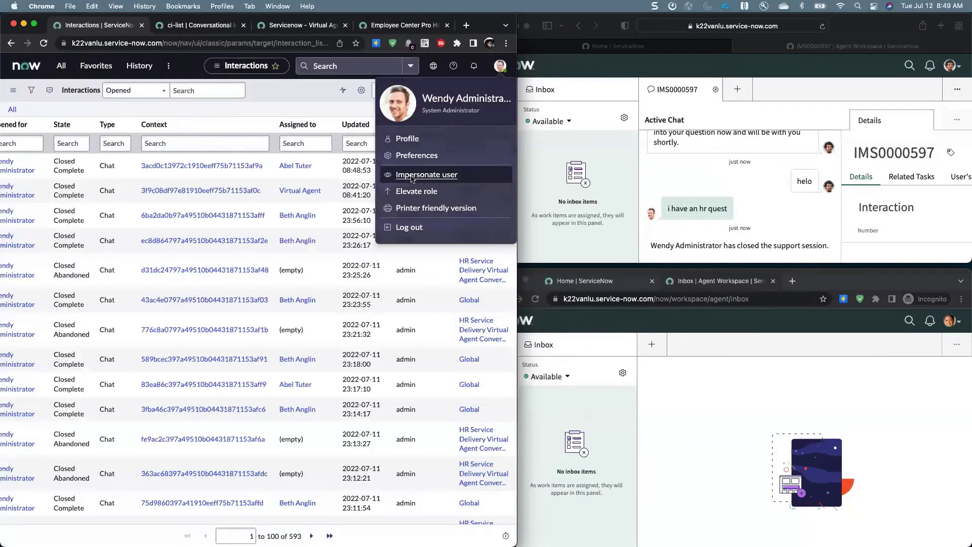
click(413, 176)
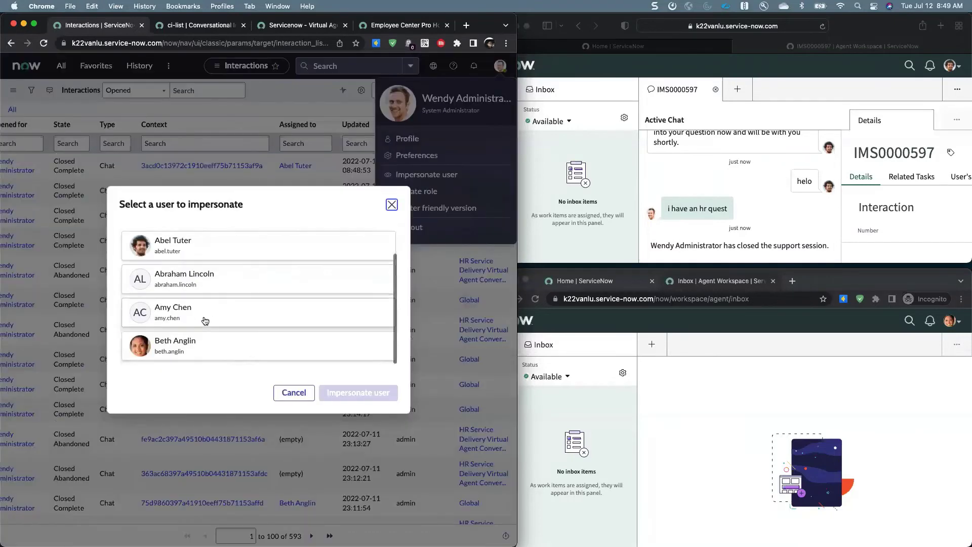
click(192, 344)
click(349, 392)
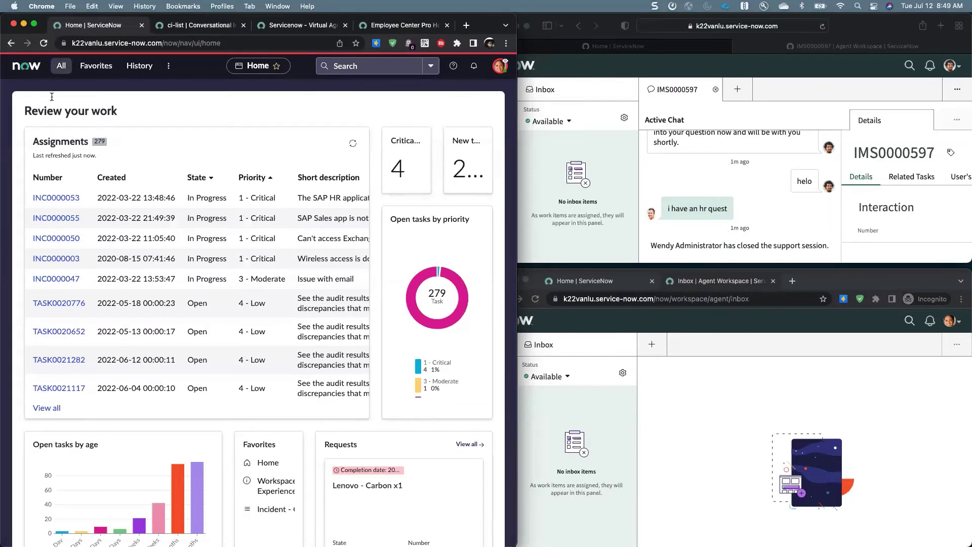
Find the Interactions module by filtering the navigation for "interaction", and open its list as the impersonated agent.
click(61, 65)
text(interaction)
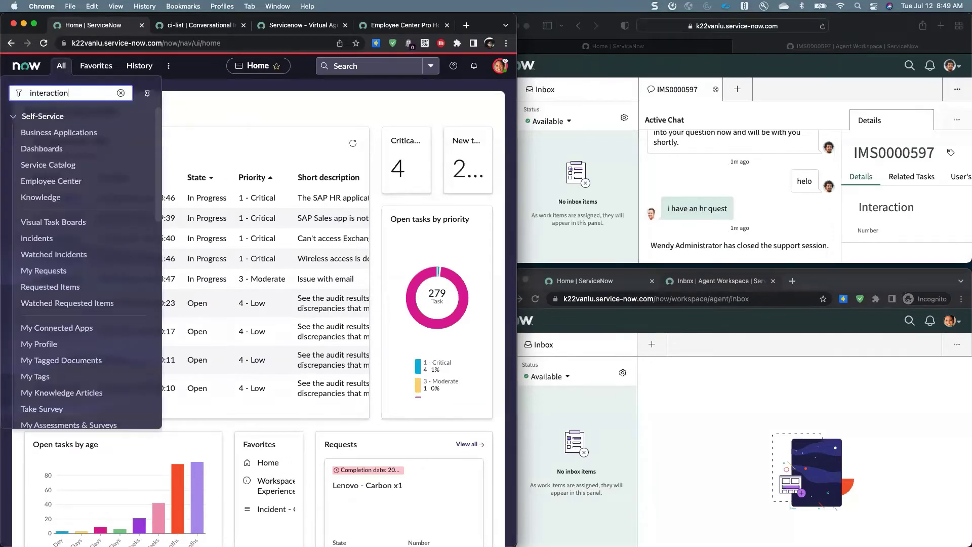
click(26, 135)
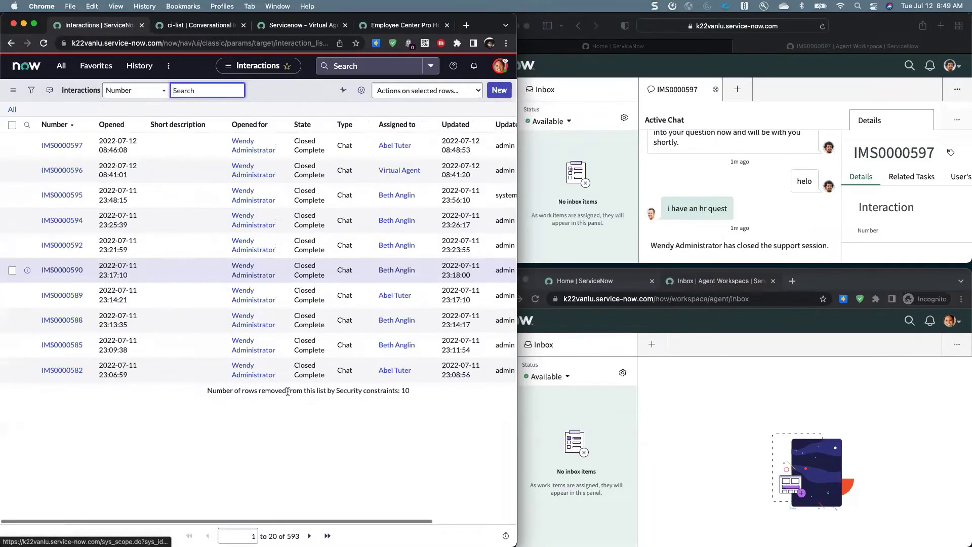
Examine which chat interactions the impersonated agent can see, comparing their state, assigned agent and application.
scroll(514, 286, right, 5)
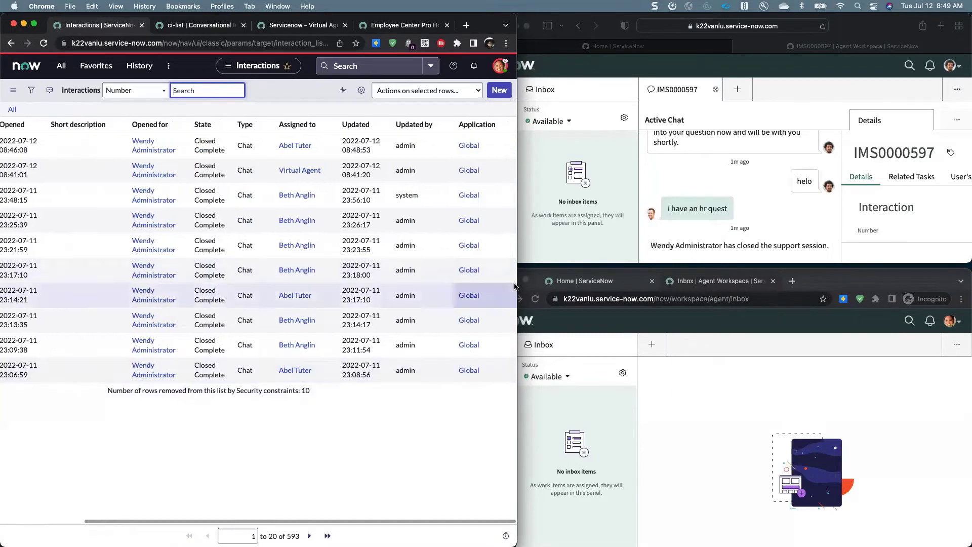
drag(516, 286, 545, 287)
scroll(398, 291, left, 3)
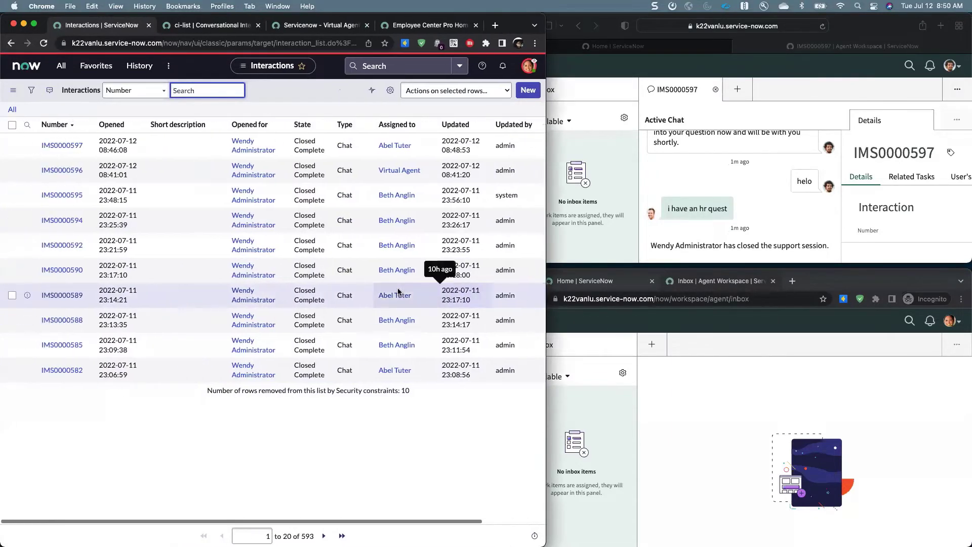
scroll(398, 291, right, 3)
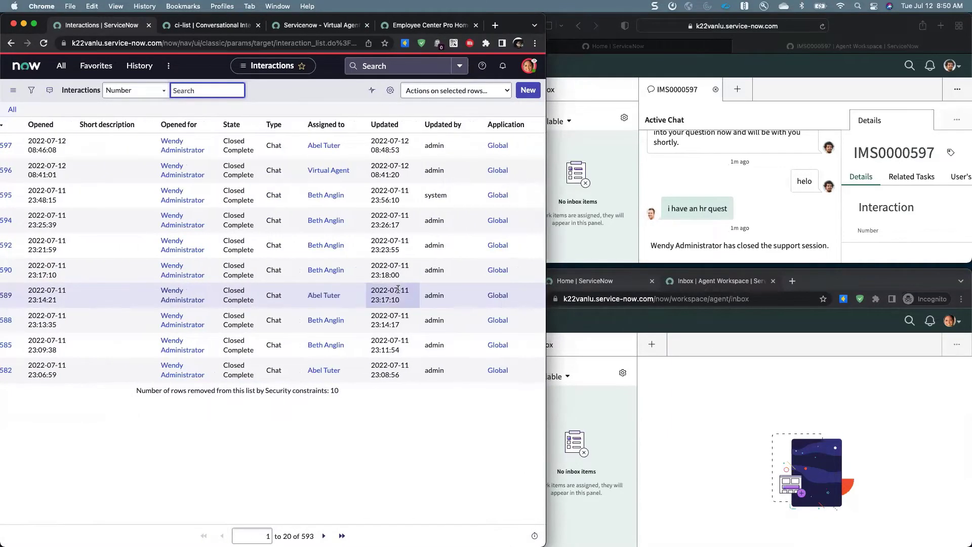
scroll(398, 292, left, 3)
scroll(213, 238, right, 2)
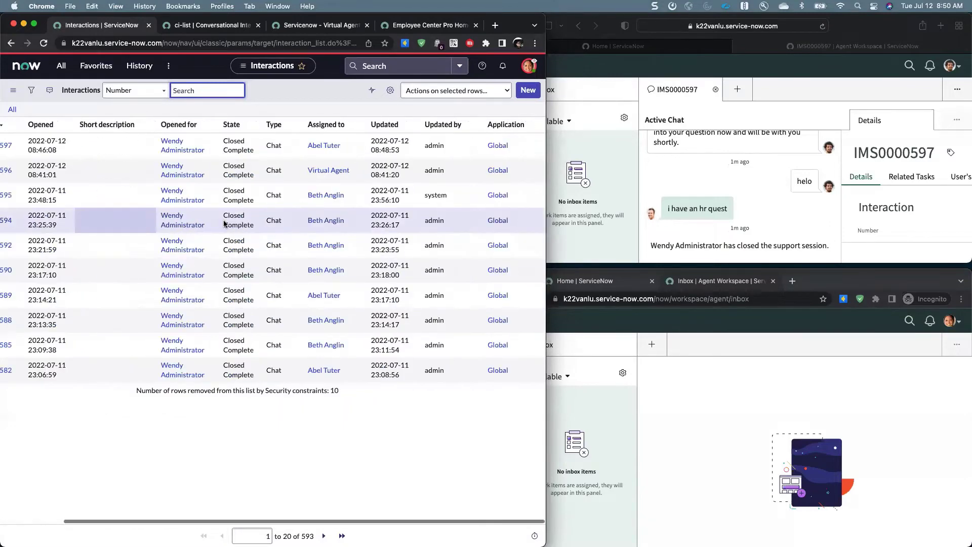
scroll(263, 167, left, 2)
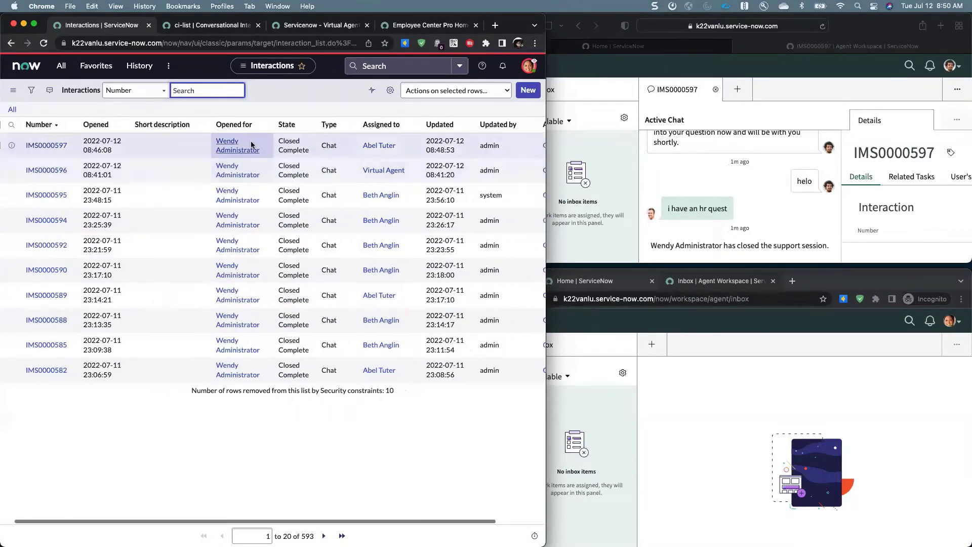
scroll(271, 162, right, 2)
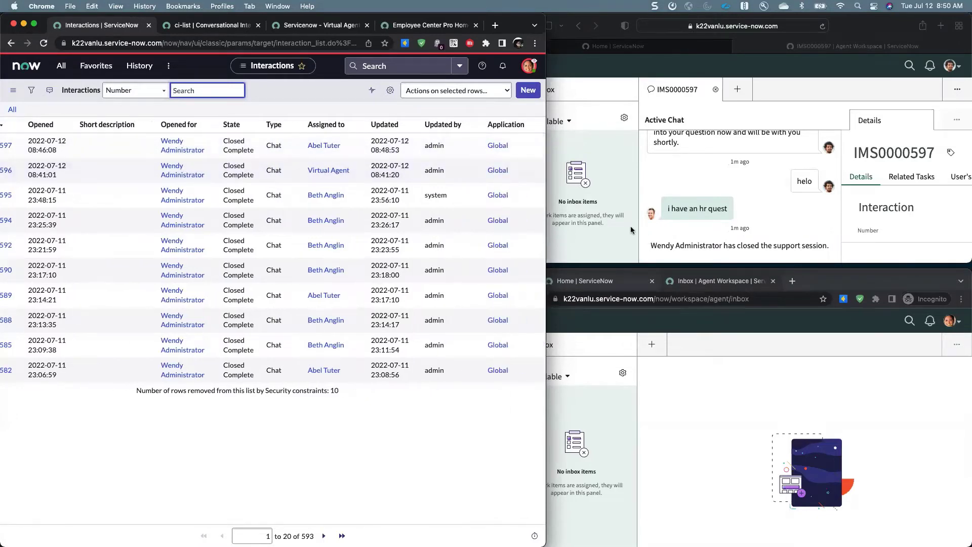
click(658, 233)
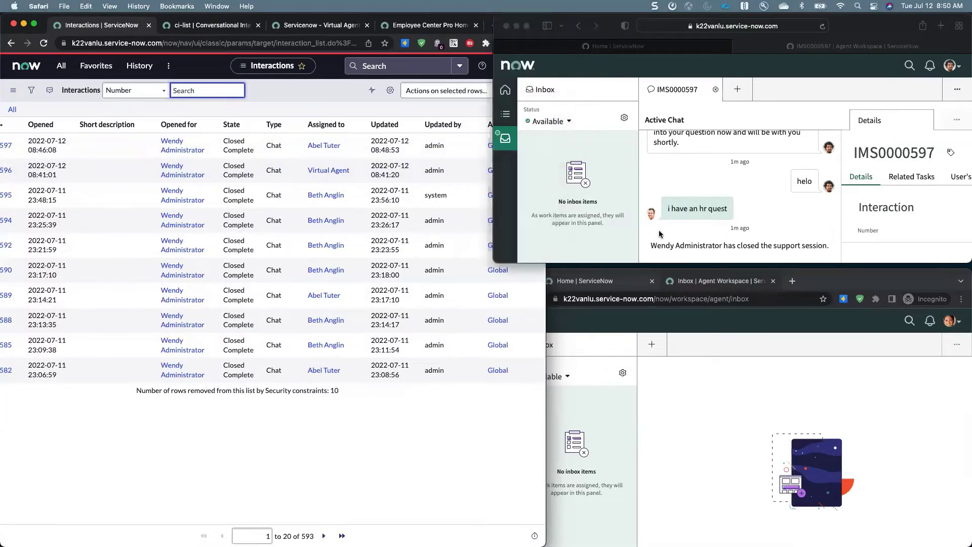
click(647, 388)
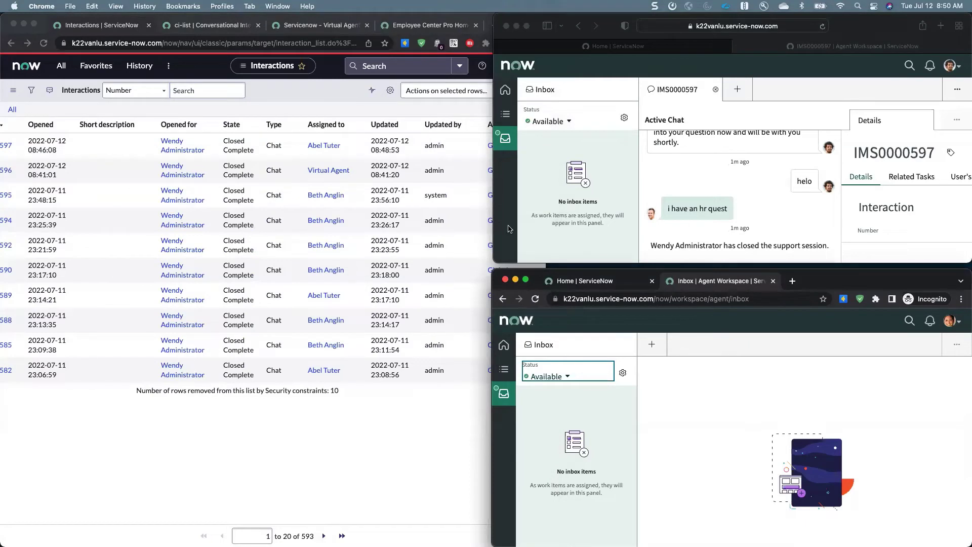
click(496, 264)
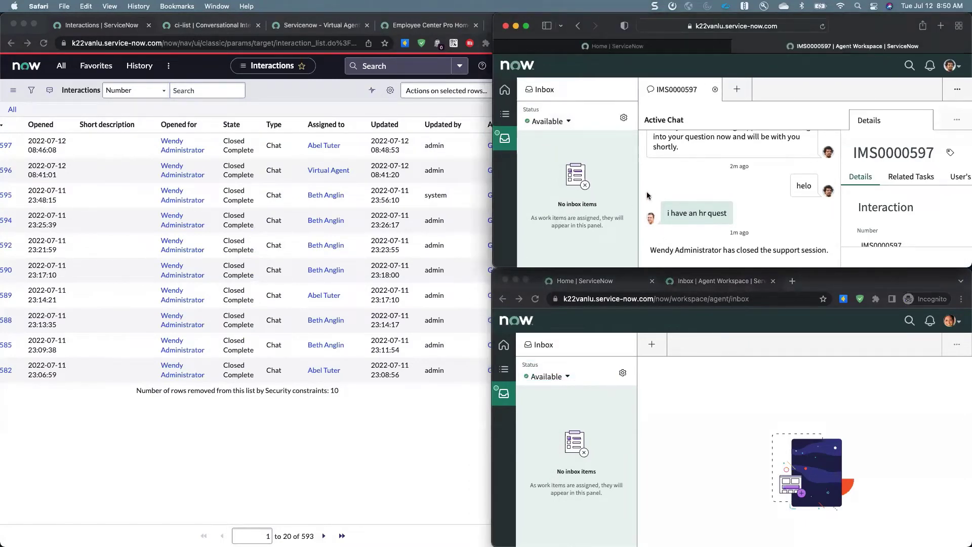
key(super+Tab)
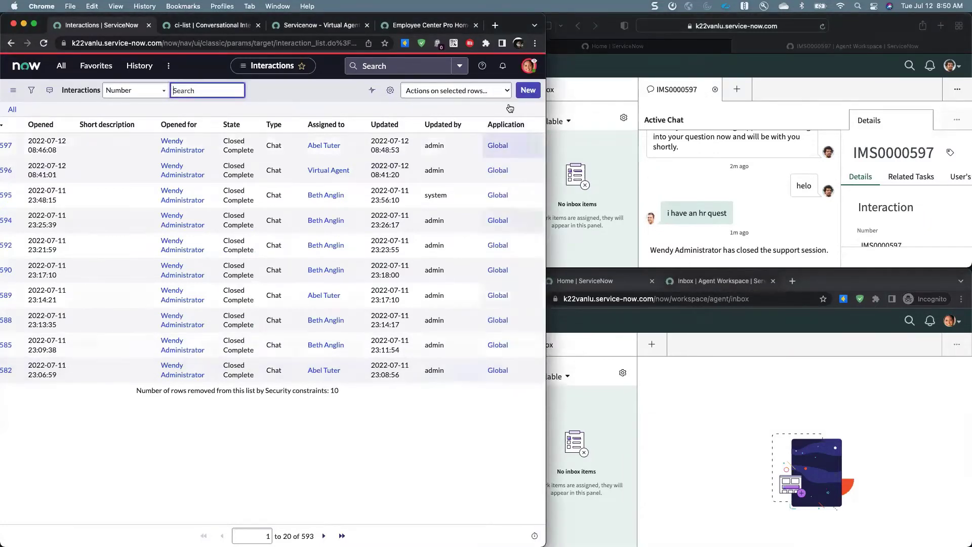
mouse_move(518, 25)
mouse_down()
mouse_move(552, 25)
mouse_move(518, 26)
mouse_up()
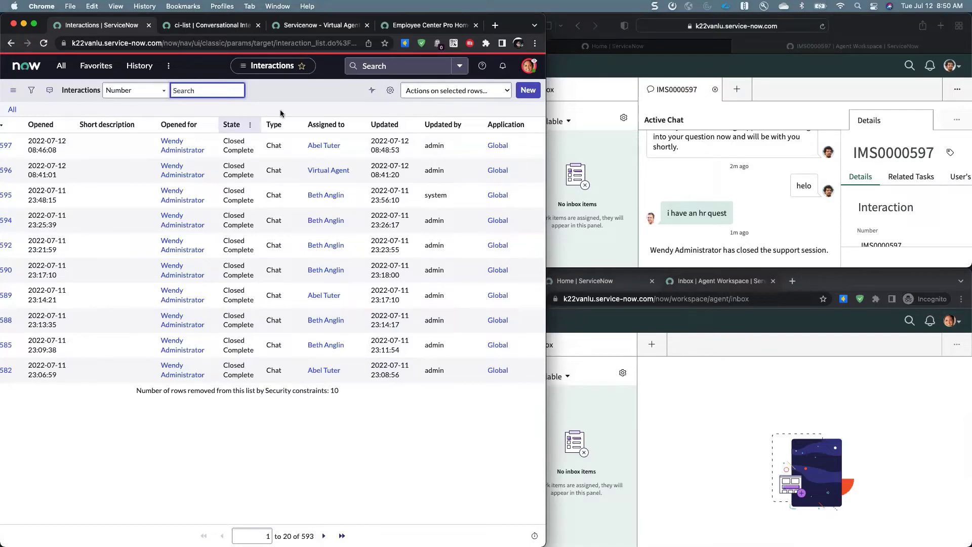
drag(543, 123, 515, 123)
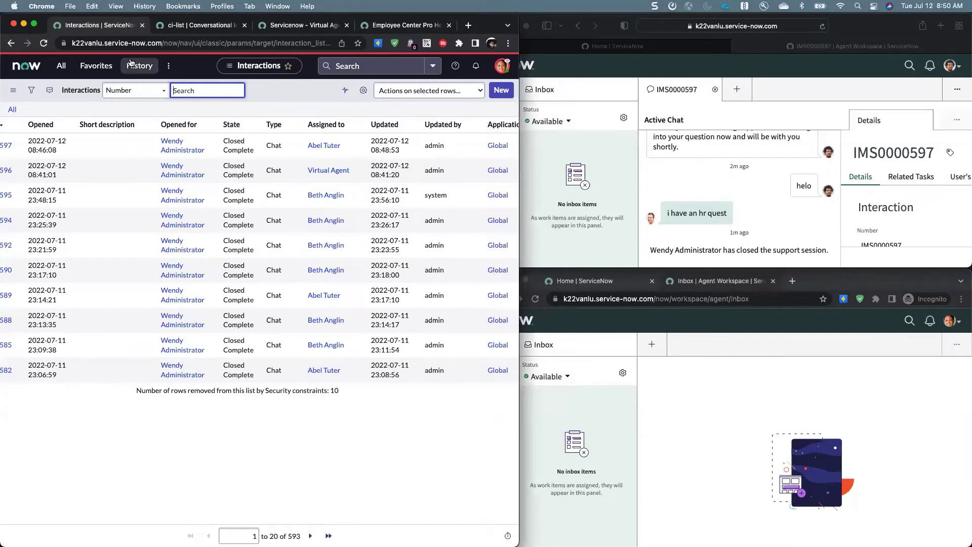
mouse_move(491, 25)
mouse_down()
mouse_move(508, 26)
mouse_move(492, 26)
mouse_up()
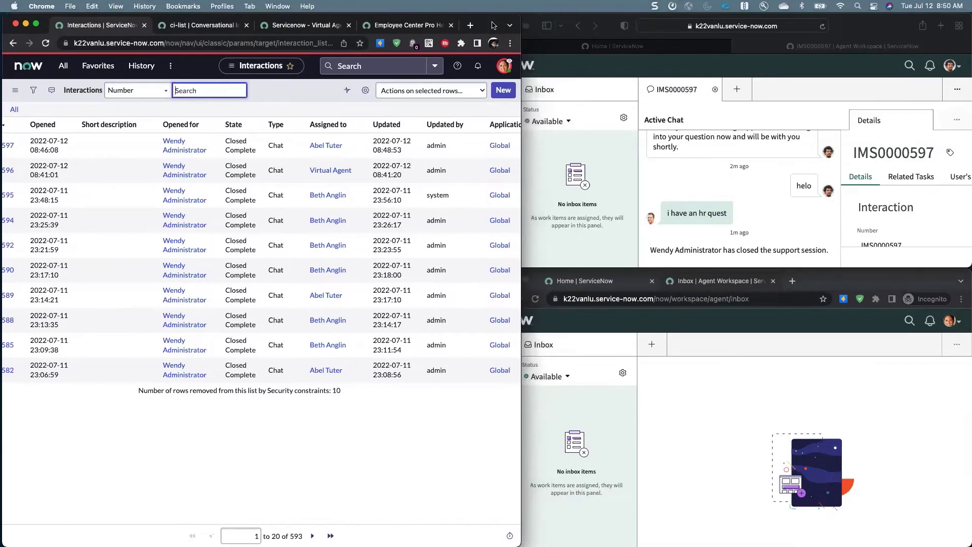
scroll(319, 167, left, 3)
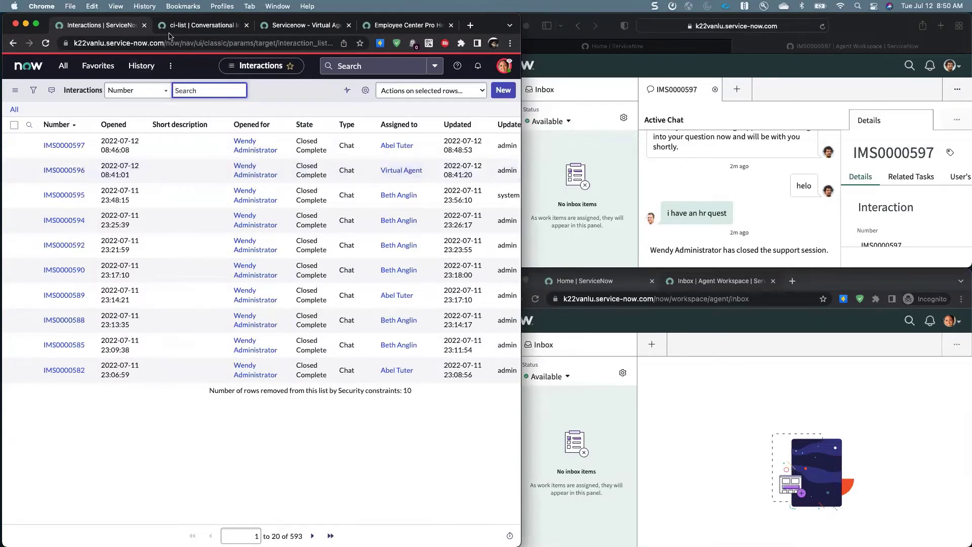
Review the action expression script of the "connect to HR" node in the Unified live agent support topic, leaving it unchanged.
click(279, 29)
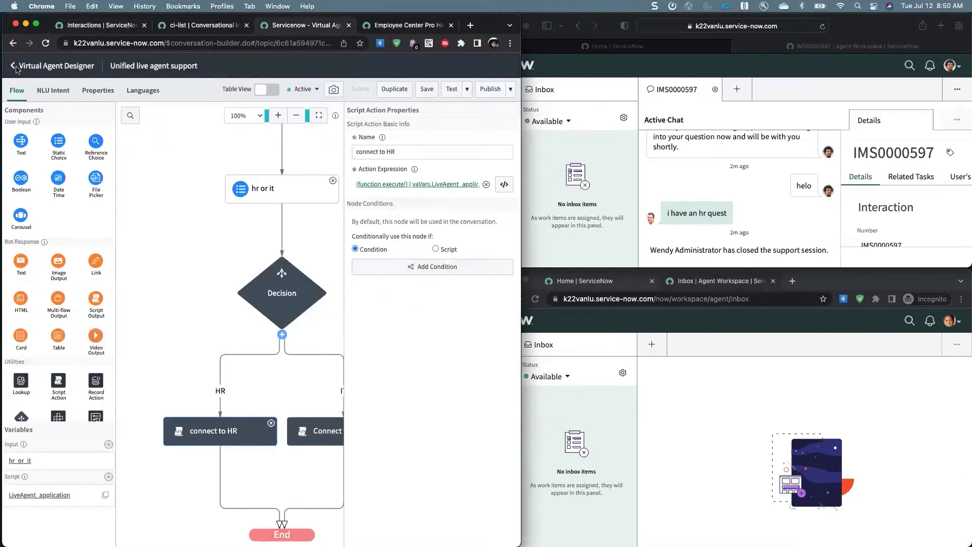
click(408, 184)
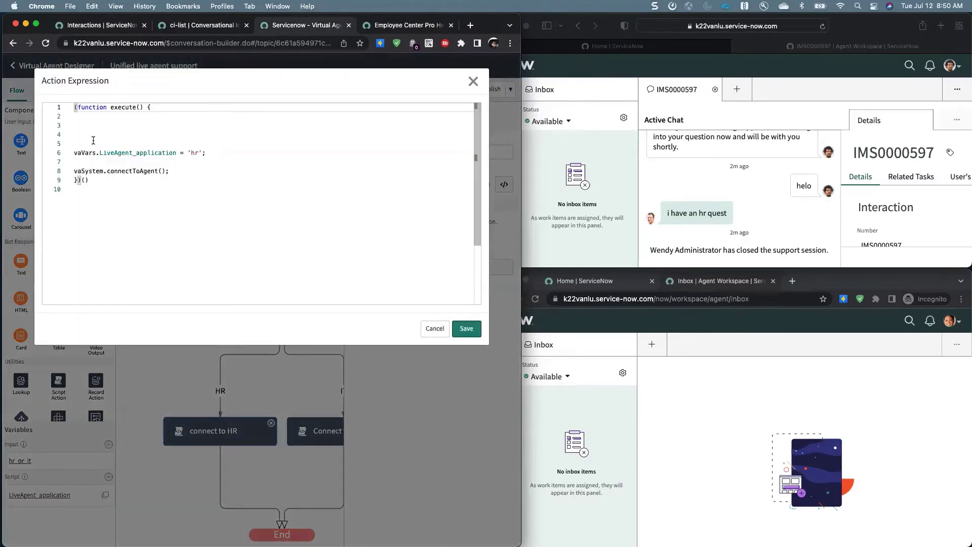
click(435, 328)
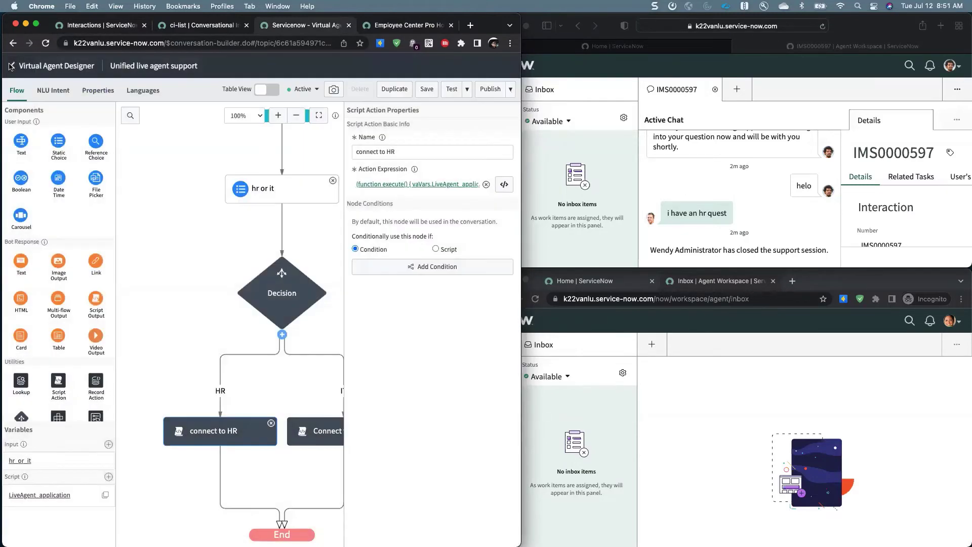
Try to return from the Unified live agent support topic to the Virtual Agent Designer overview while still impersonating.
click(11, 66)
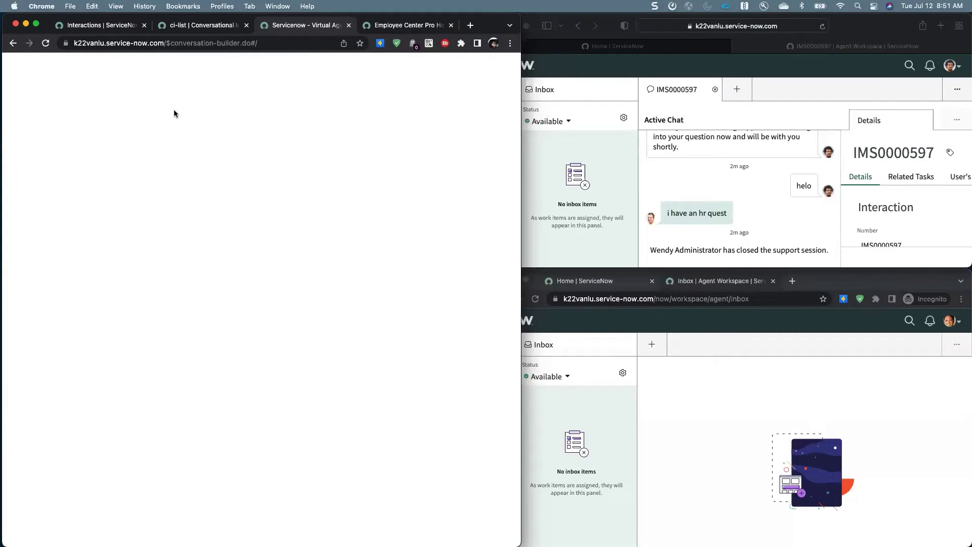
click(46, 44)
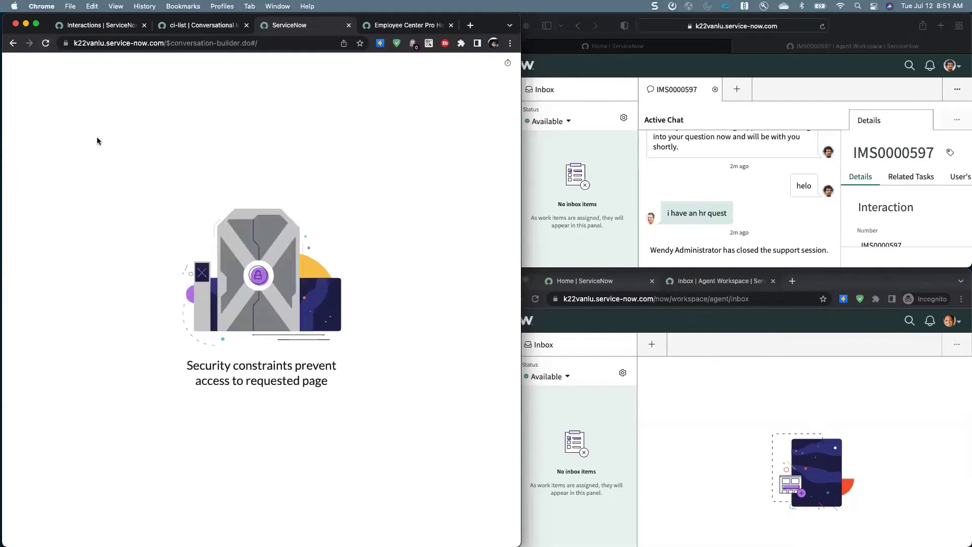
click(13, 43)
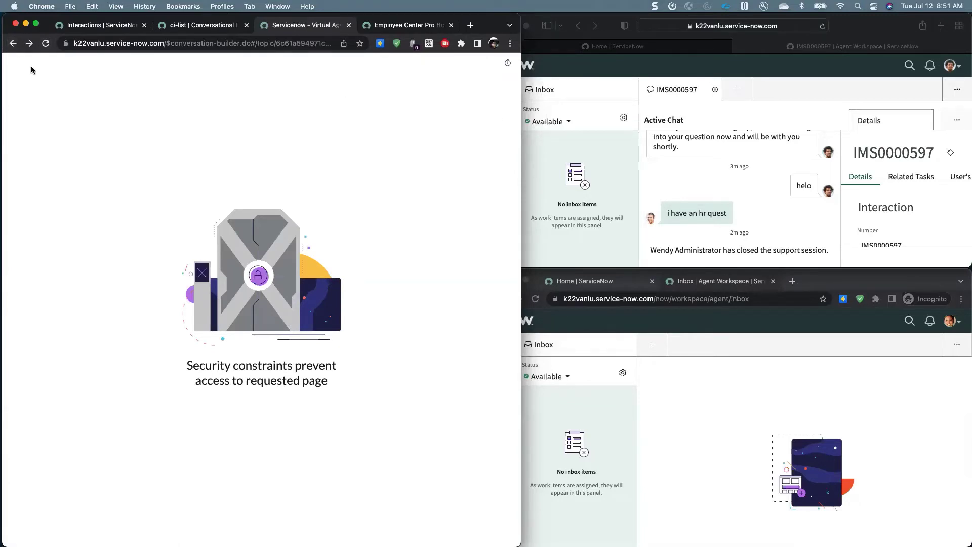
click(12, 44)
Load the instance's "now/nav/ui" address in place of the conversation builder page, and end the impersonation.
drag(169, 43, 304, 48)
text(now/nav/ui)
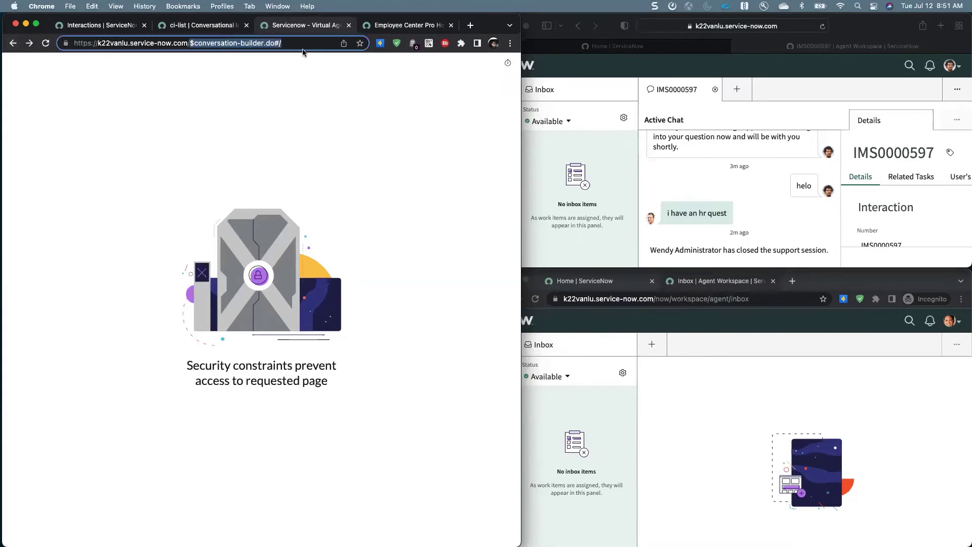
key(Return)
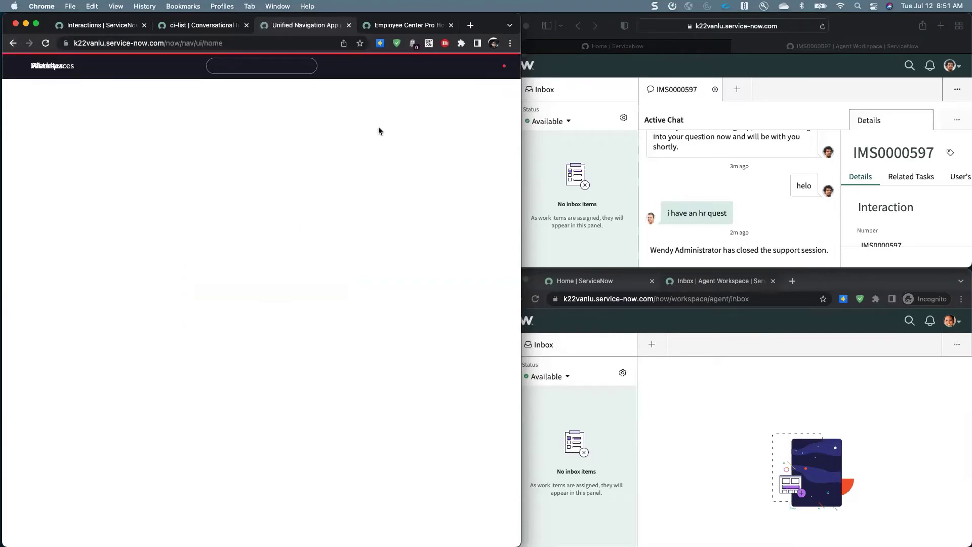
click(500, 70)
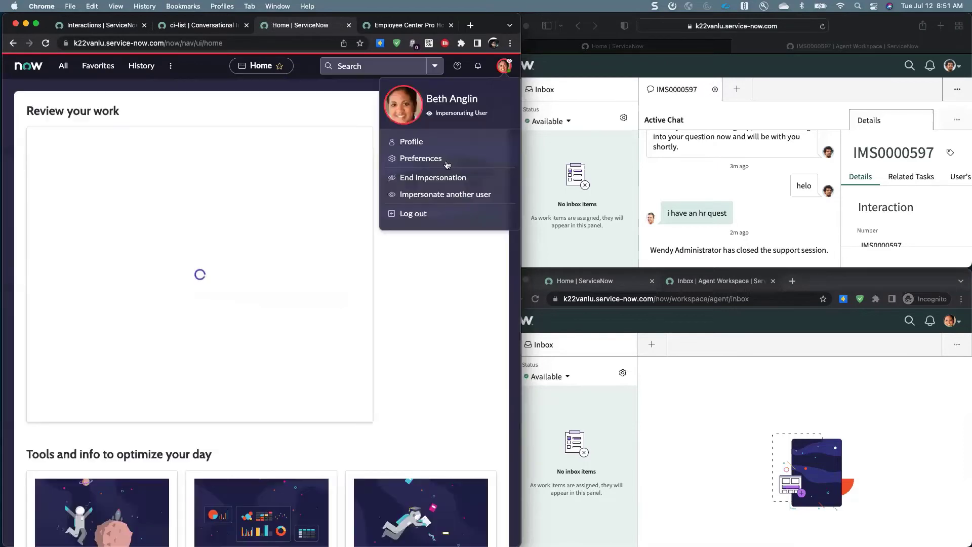
click(428, 178)
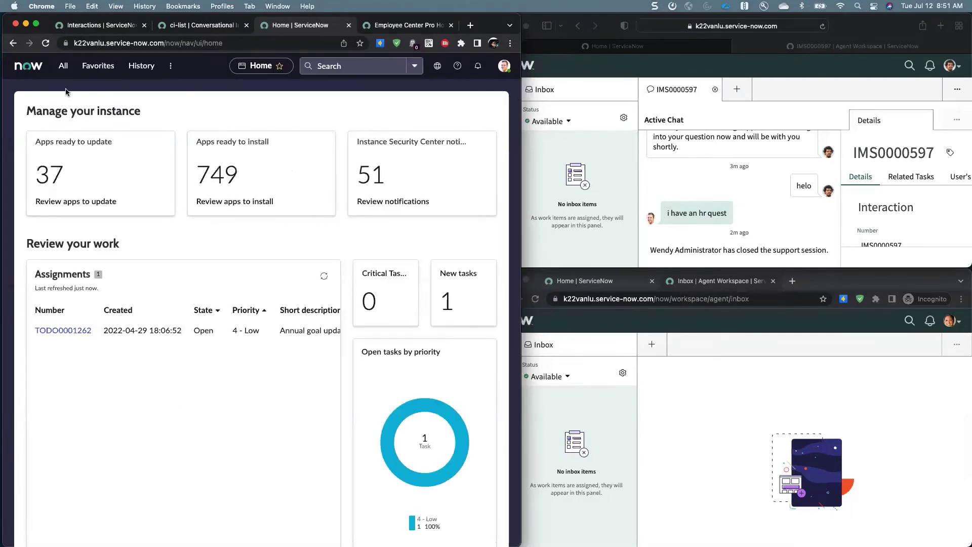
Find the Virtual Agent Designer by filtering the application navigator for "designer", and open it.
click(63, 66)
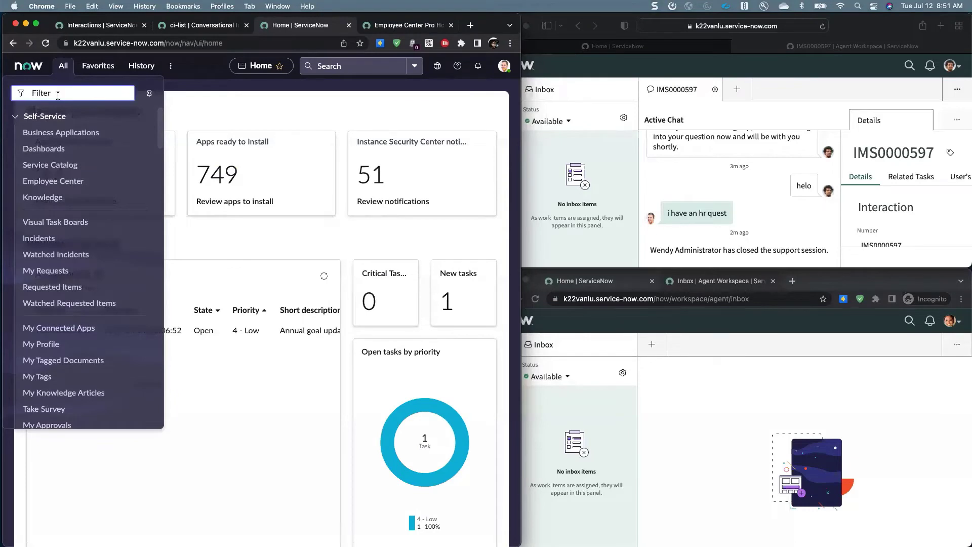
text(designer)
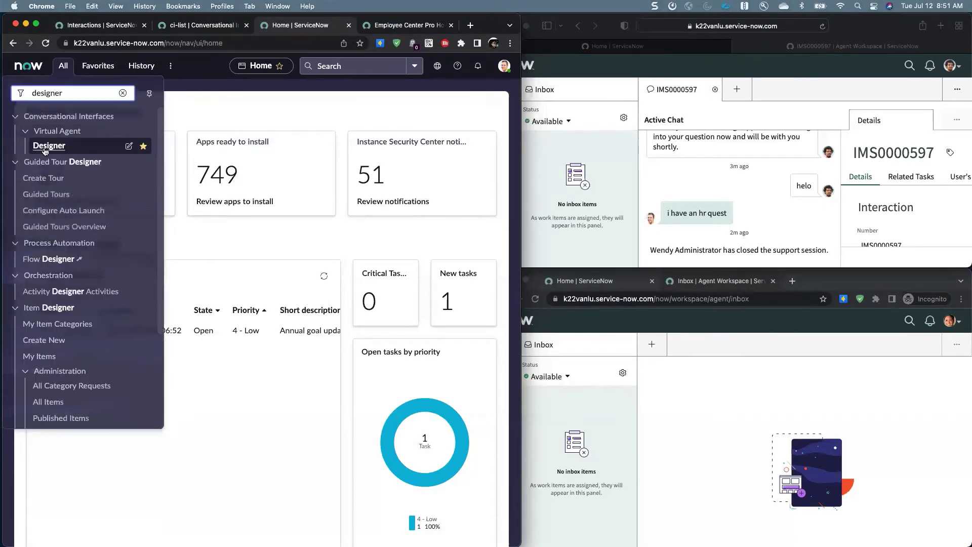
click(43, 147)
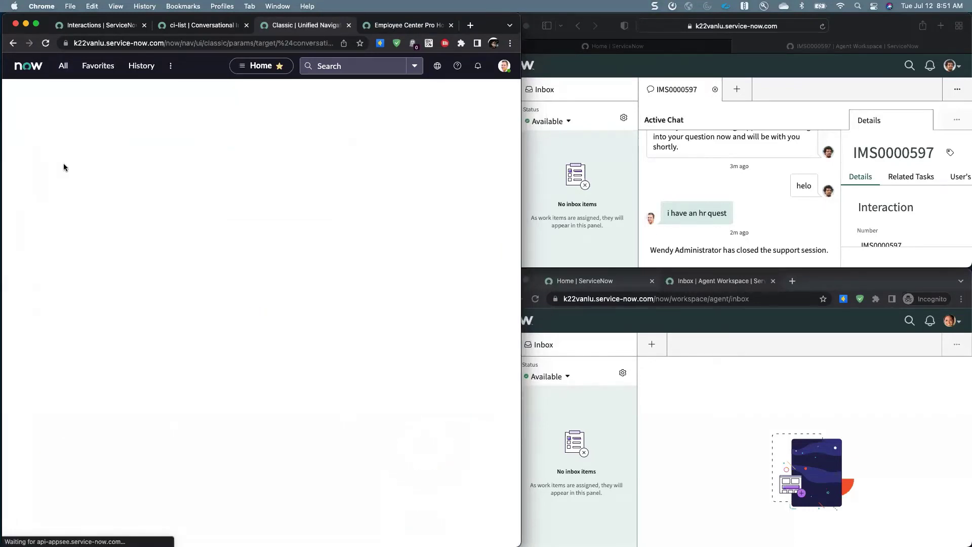
Search the Virtual Agent topics for "401k" and open the published 401K Benefits Inquiry topic rather than its template.
click(76, 124)
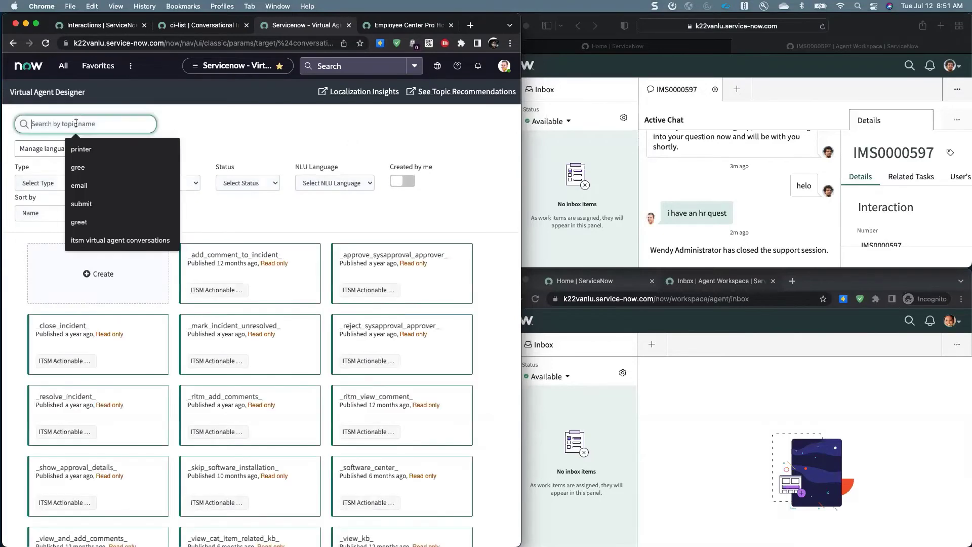
text(401k)
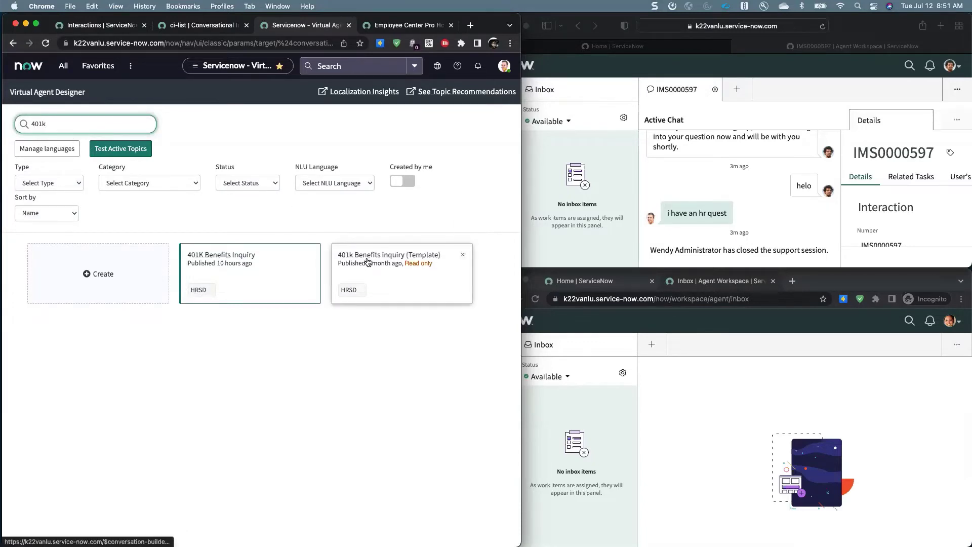
mouse_move(368, 262)
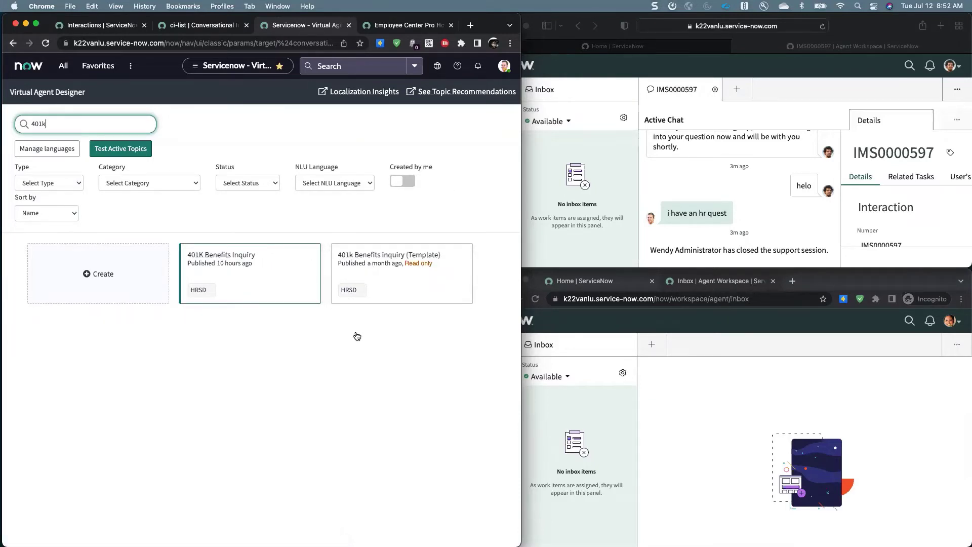
click(233, 259)
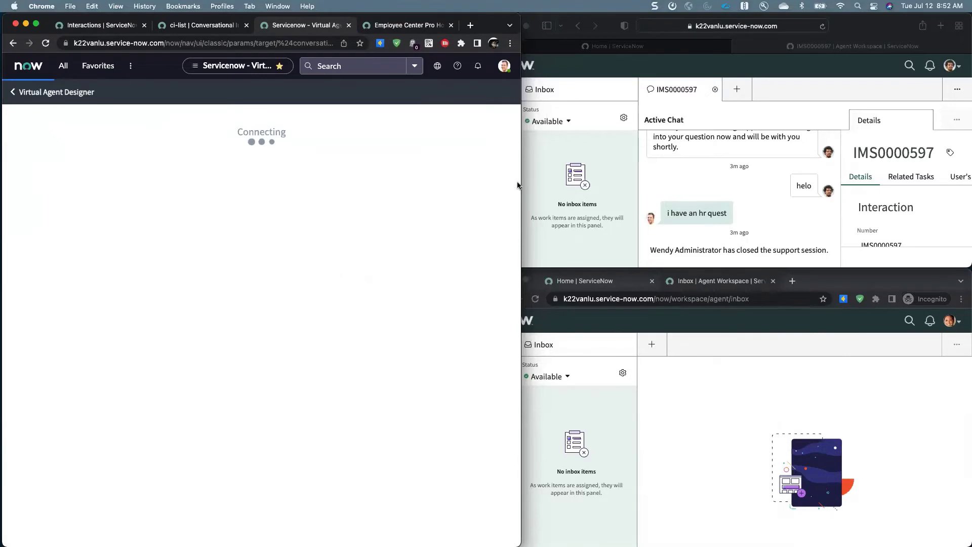
Widen the browser window and switch the application scope from Global to HR Service Delivery Virtual Agent Conversations.
drag(559, 180, 568, 181)
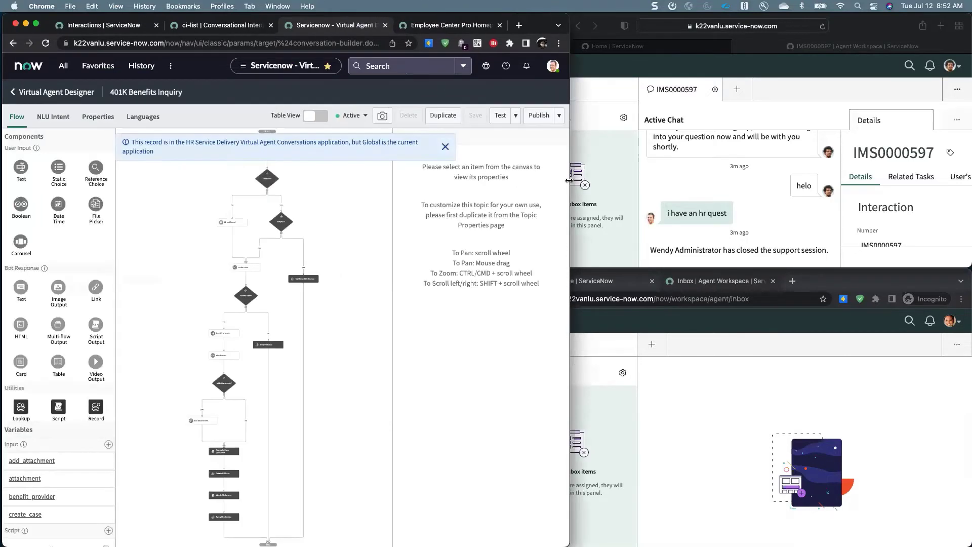
click(487, 66)
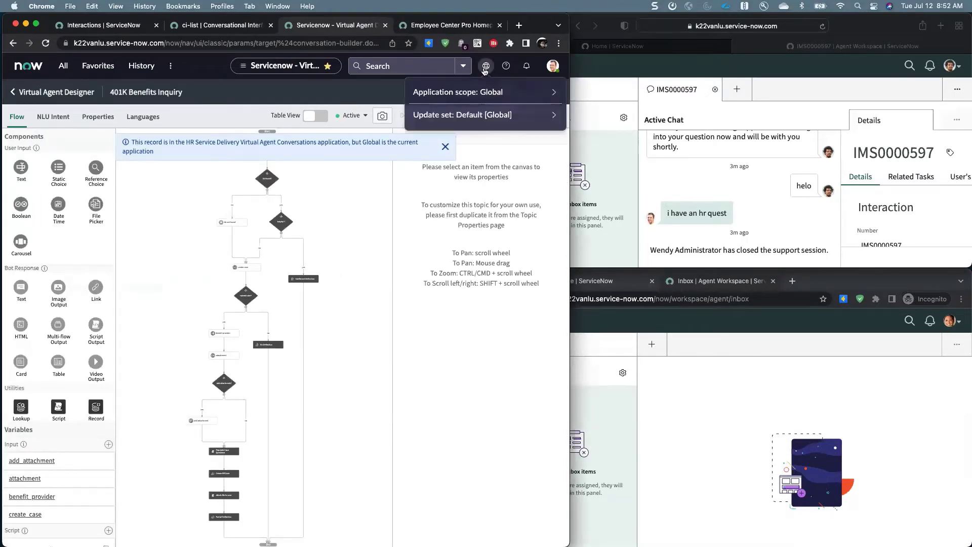
click(471, 91)
scroll(471, 248, down, 10)
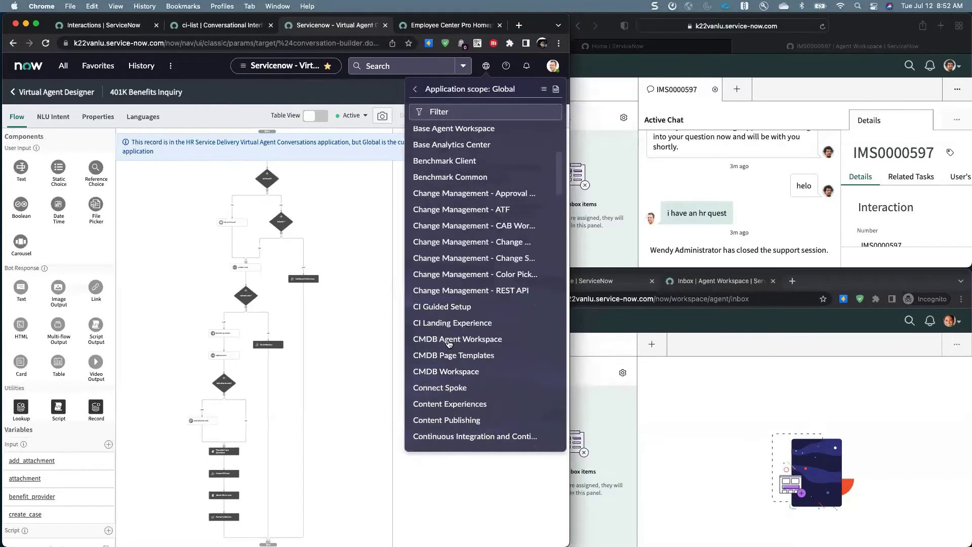
scroll(480, 332, down, 12)
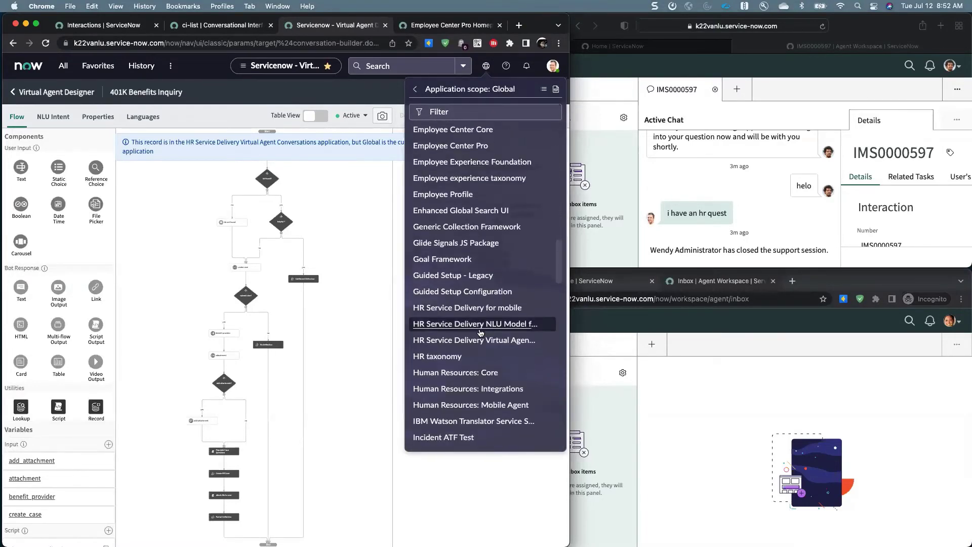
click(477, 309)
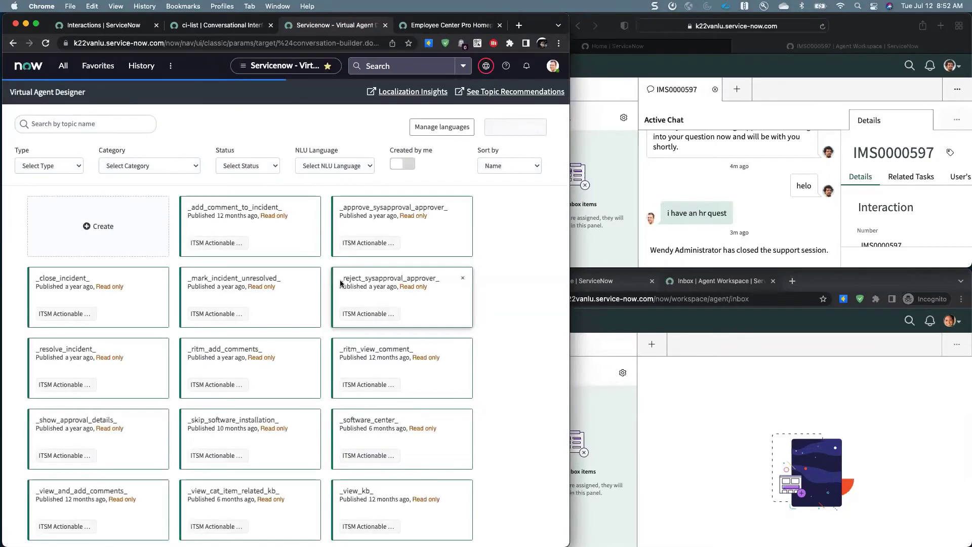
Search the topics for "401", reopen 401K Benefits Inquiry in the HR scope, and widen the browser window further.
click(76, 124)
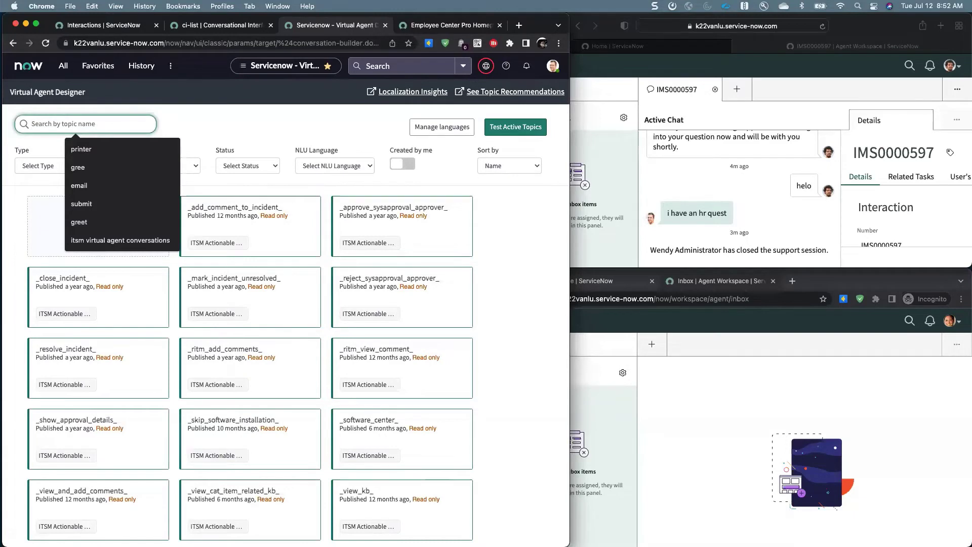
text(401)
click(197, 204)
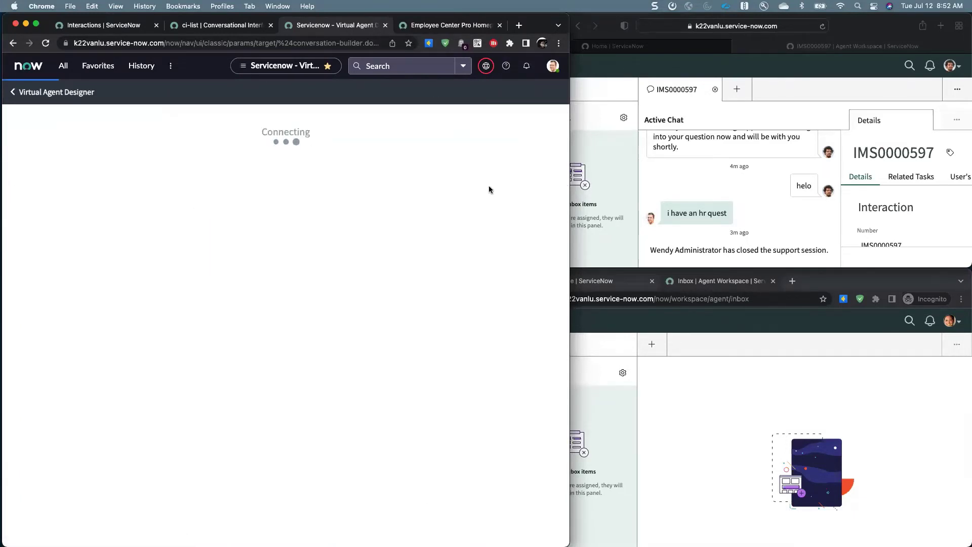
drag(571, 186, 645, 182)
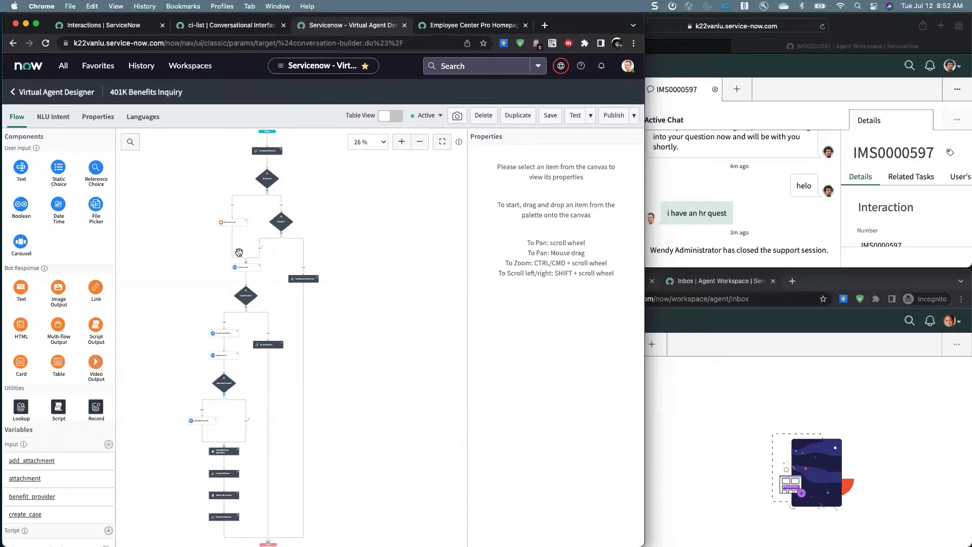
Review the default value script of the LiveAgent_application script variable in the 401K Benefits Inquiry topic, and close it without saving.
scroll(57, 474, down, 5)
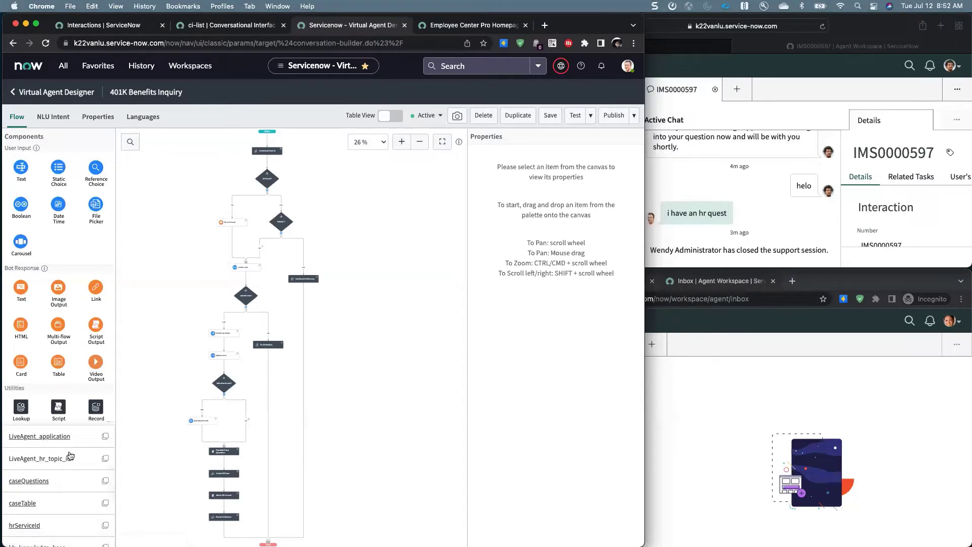
scroll(62, 450, up, 1)
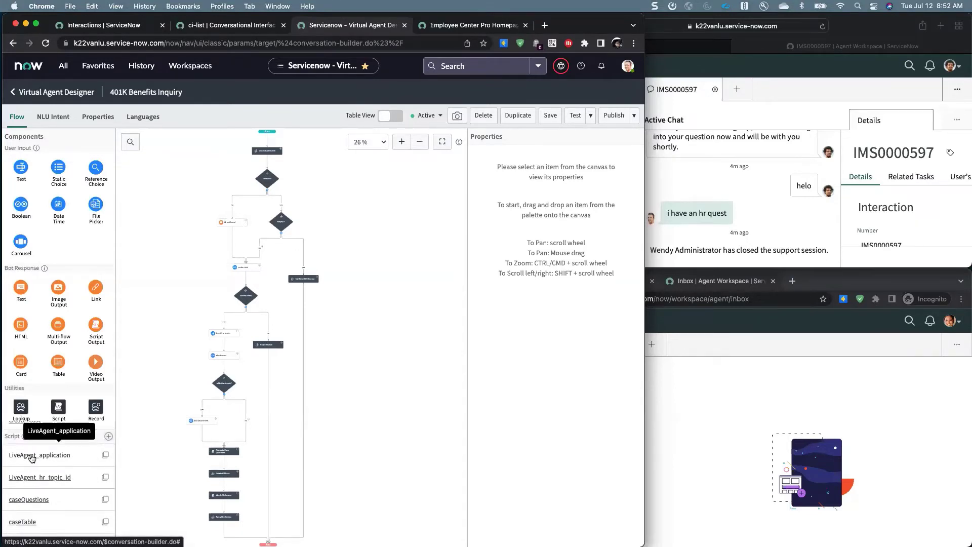
click(31, 457)
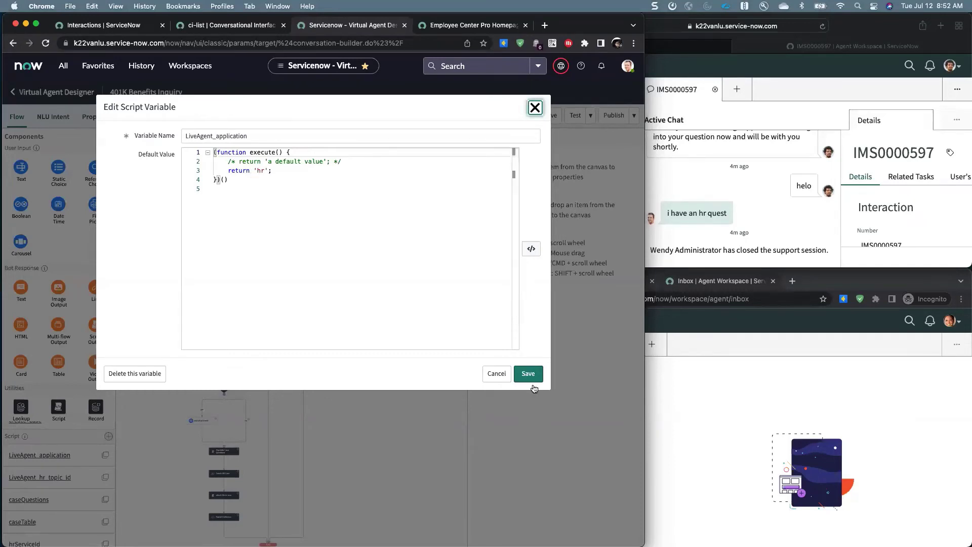
click(496, 374)
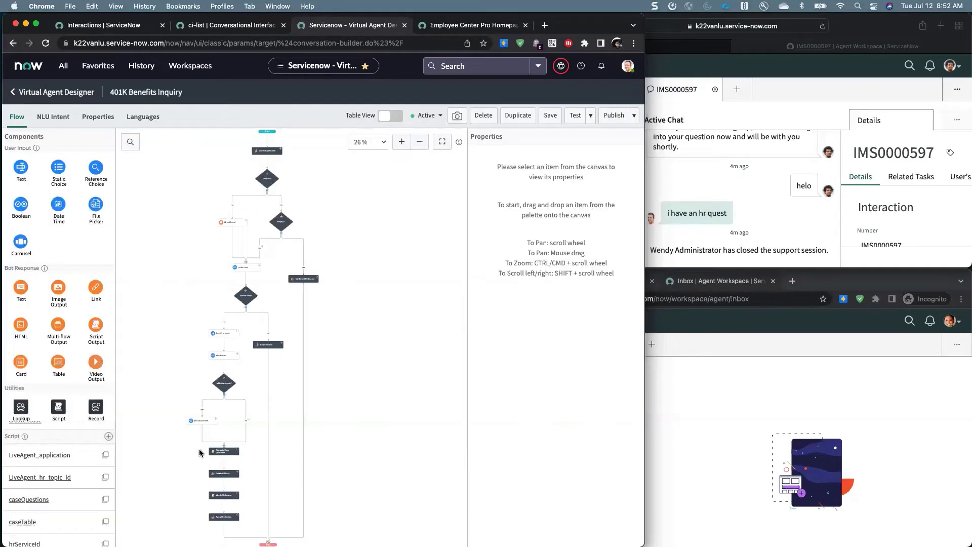
Review the default value script of the 401K topic's LiveAgent_hr_topic_id script variable, and close it without saving.
click(41, 480)
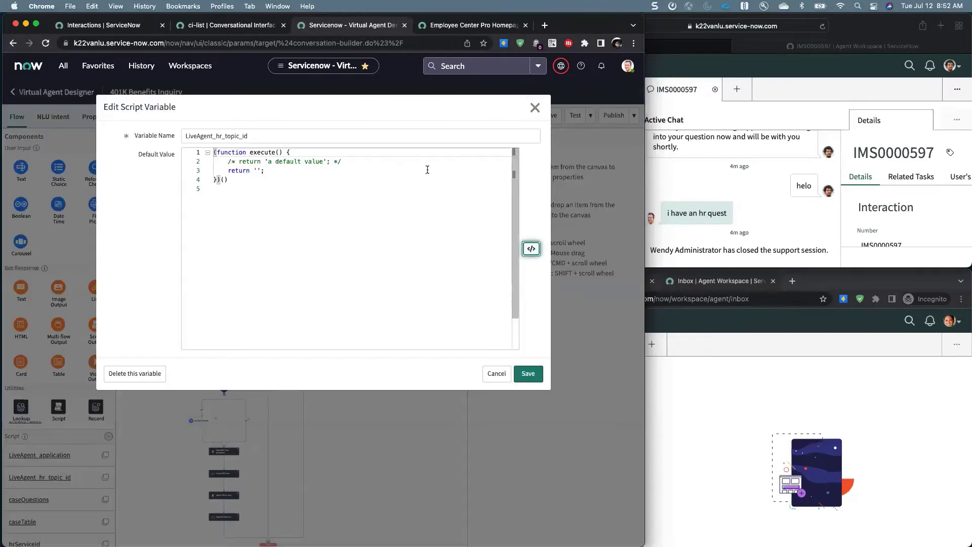
click(496, 374)
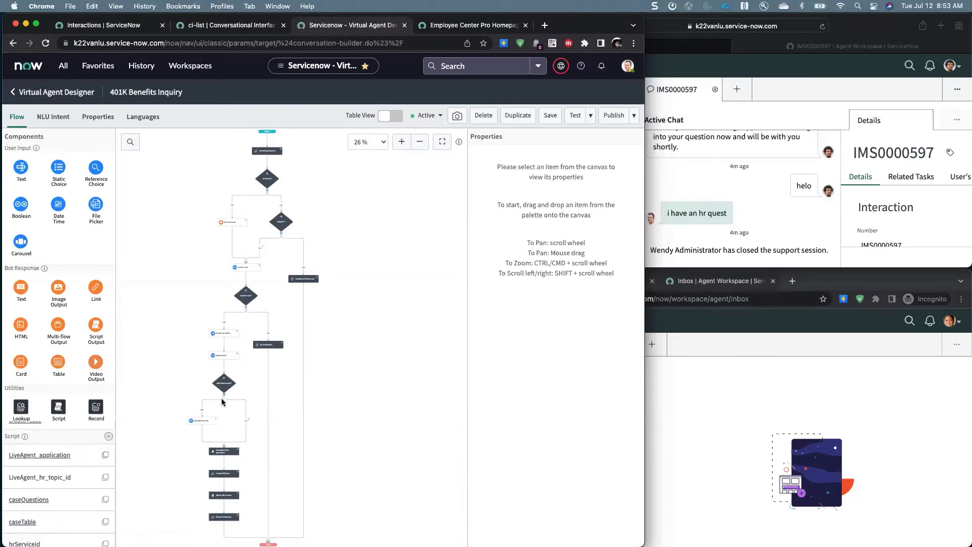
click(51, 479)
click(493, 187)
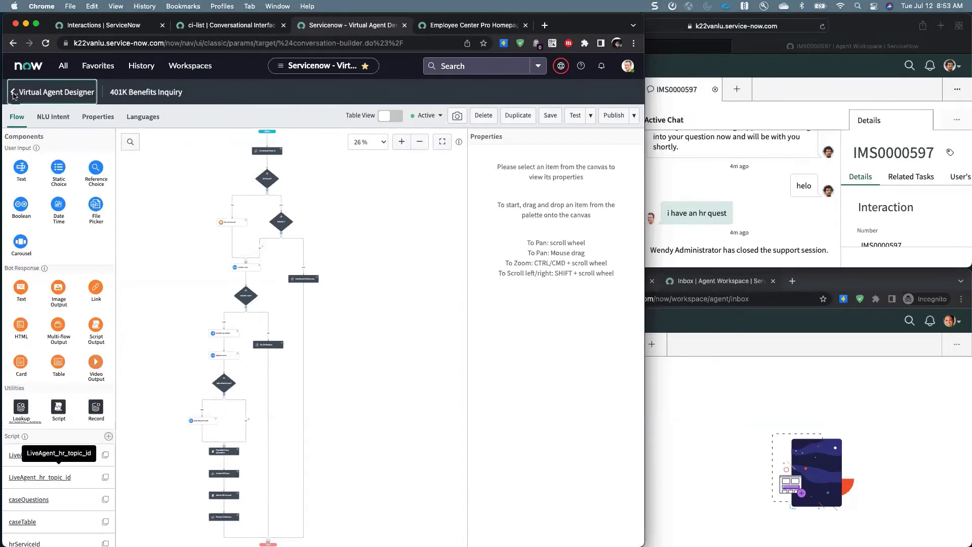
Return to the topic overview, search for "add", and open the published Add Emergency Contact topic.
click(14, 93)
text(add)
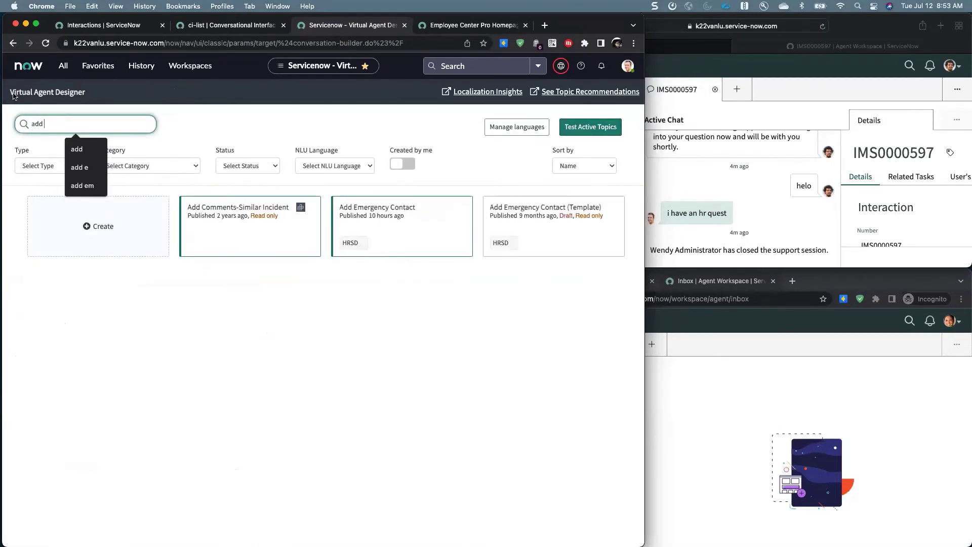
click(393, 214)
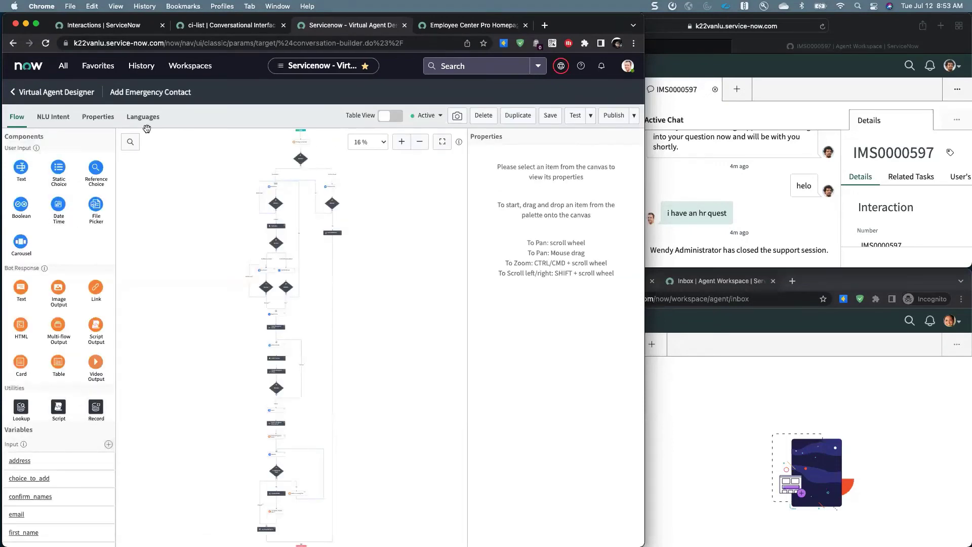
Review the default value script of LiveAgent_hr_topic_id in the Add Emergency Contact topic, and close it without saving.
scroll(43, 492, down, 3)
scroll(42, 491, down, 3)
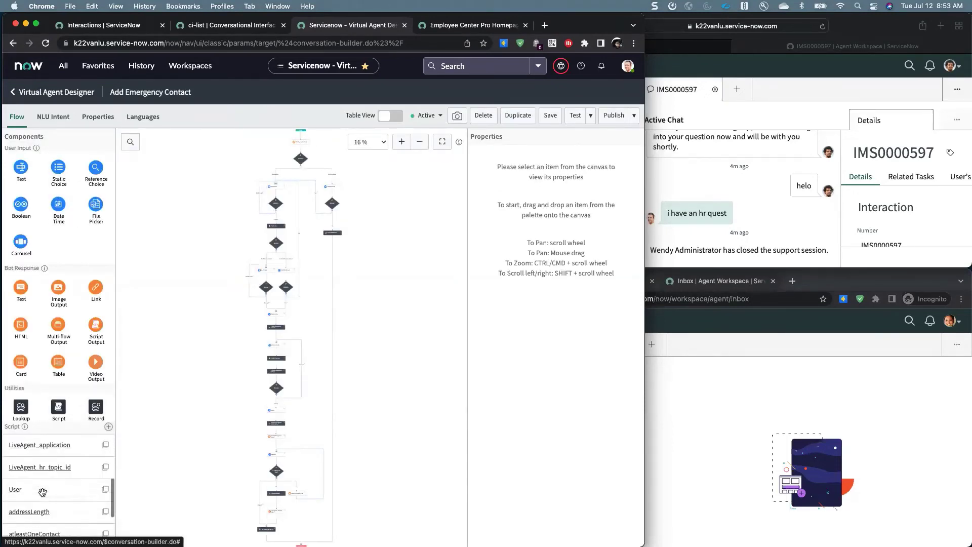
click(44, 468)
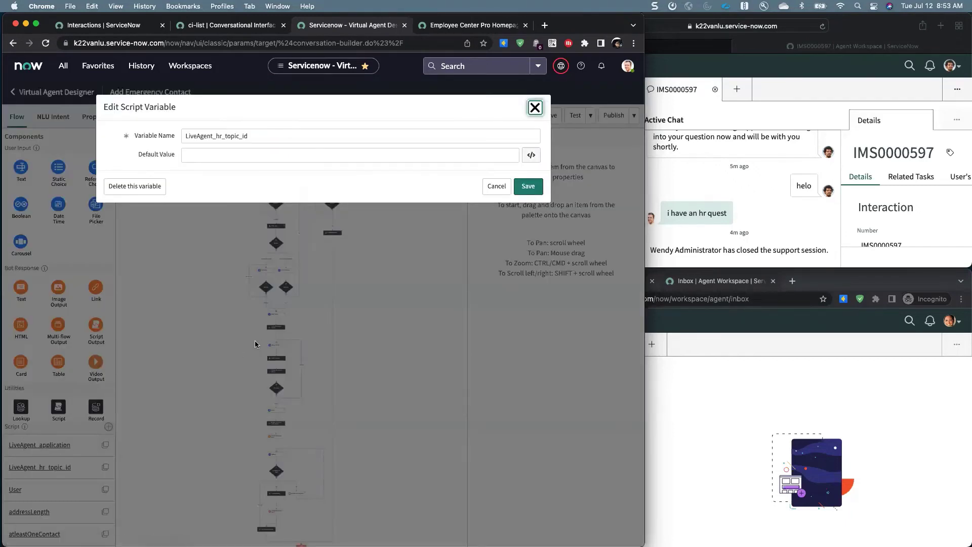
click(531, 155)
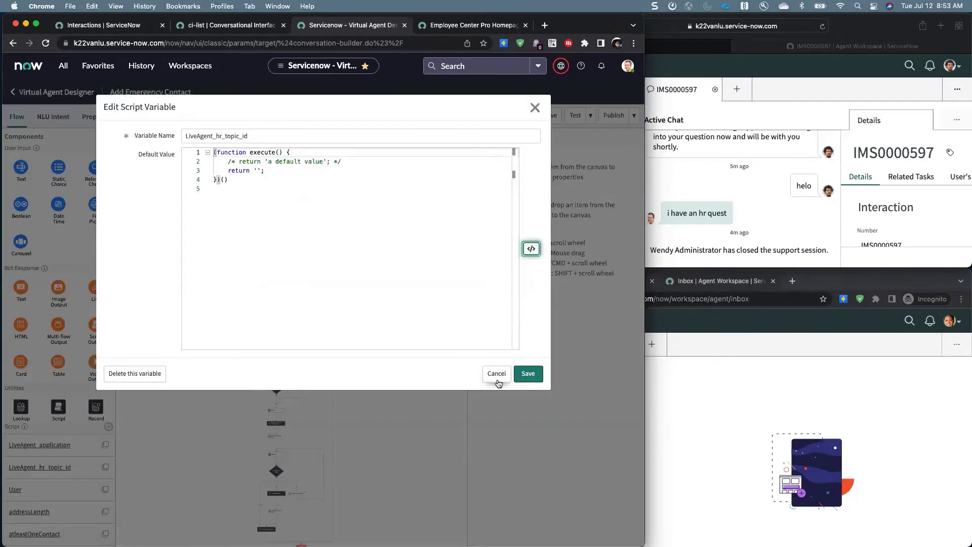
click(489, 373)
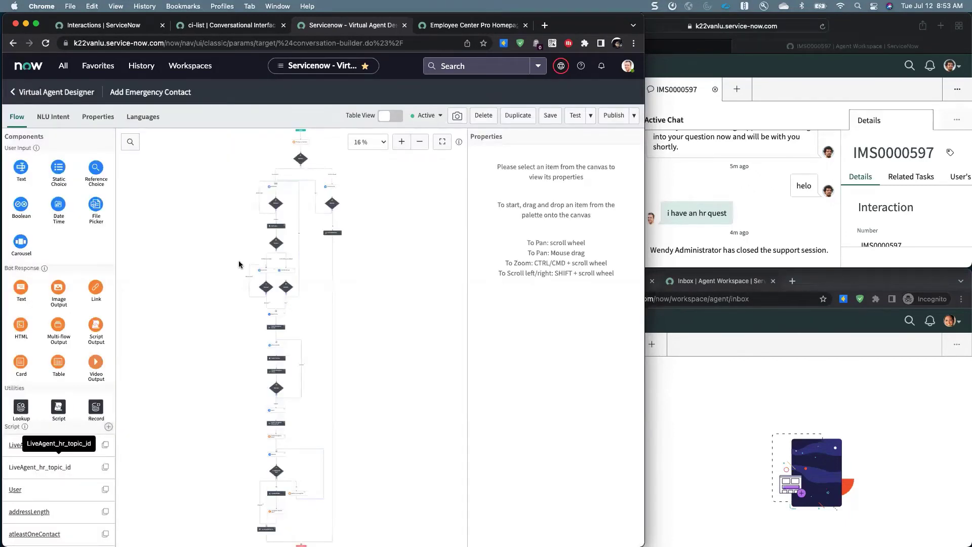
Return to the topic overview, search for "401k", and reopen the 401K Benefits Inquiry topic at its script variables.
click(12, 95)
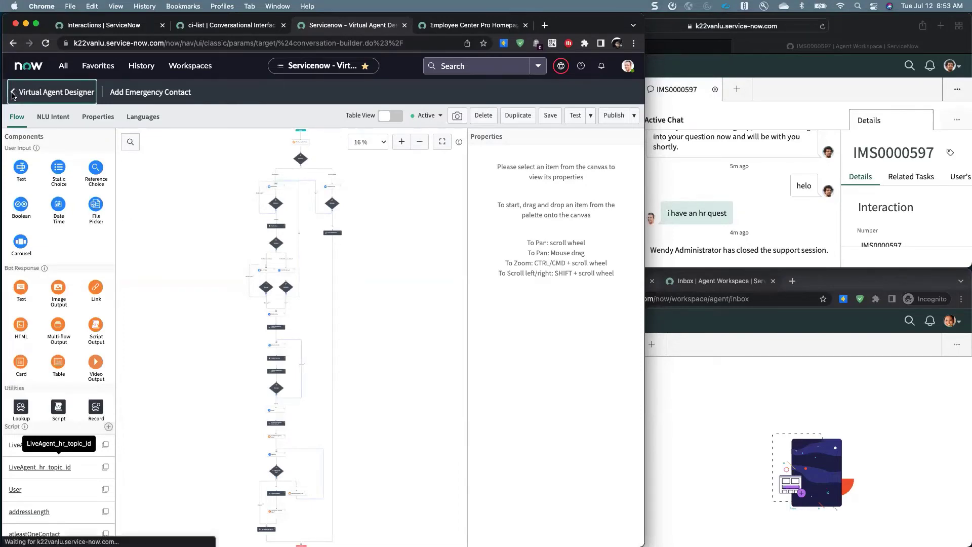
click(103, 124)
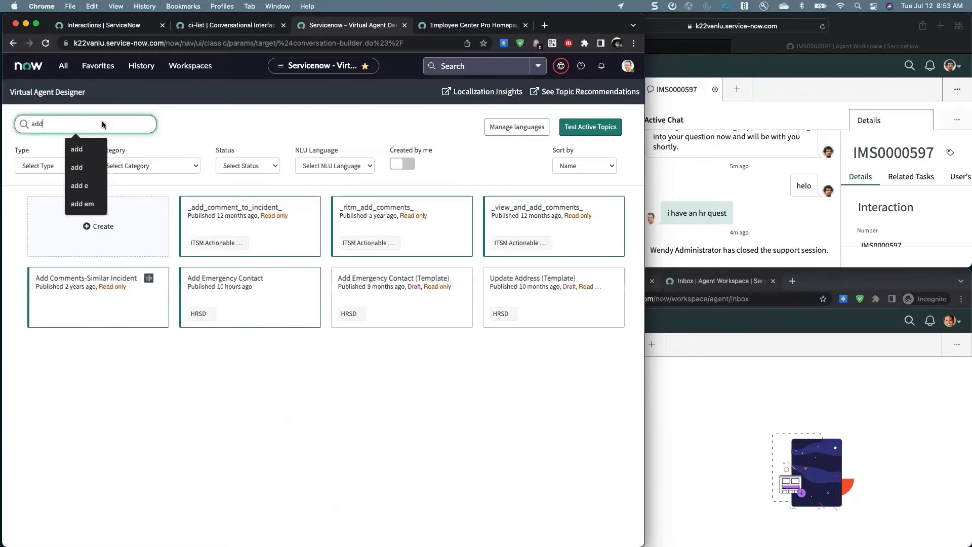
text(410)
key(BackSpace)
key(BackSpace)
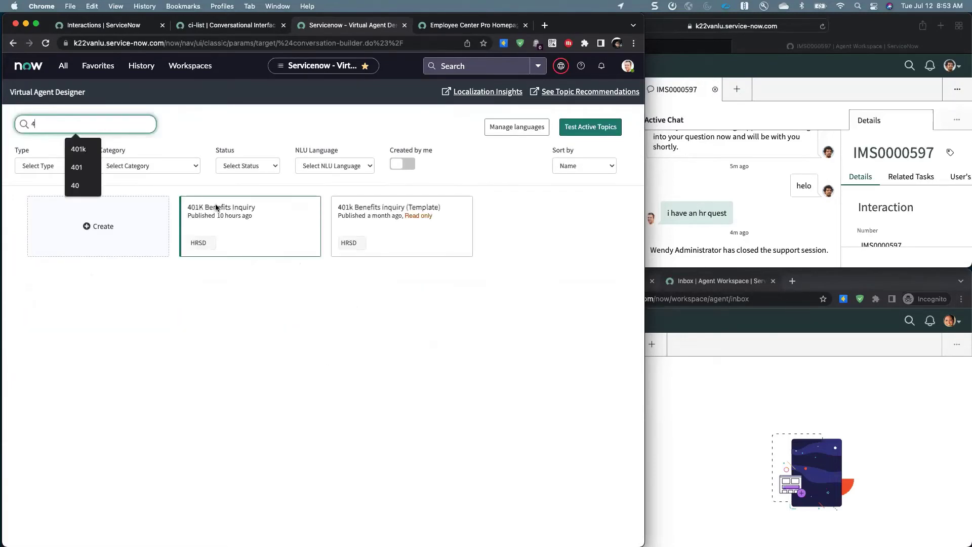
text(01k)
key(Return)
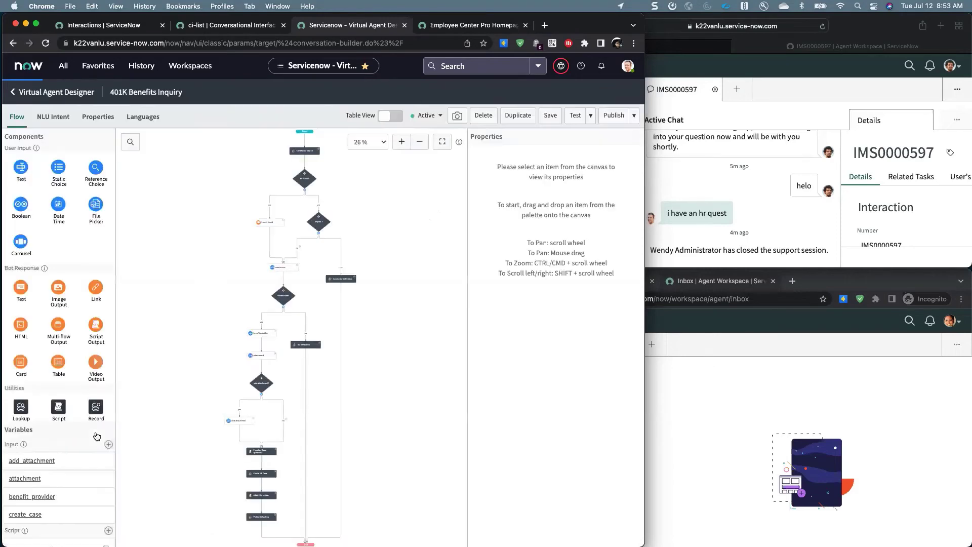
scroll(96, 436, down, 2)
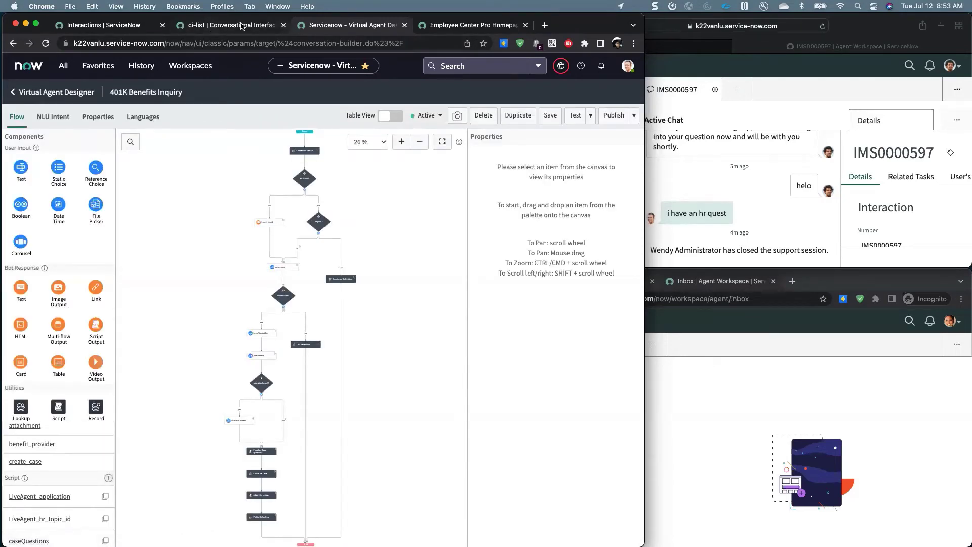
Open the list of the sys_cb_topic table and copy the sys_id of the 401K Benefits Inquiry record.
click(241, 26)
click(363, 27)
click(114, 26)
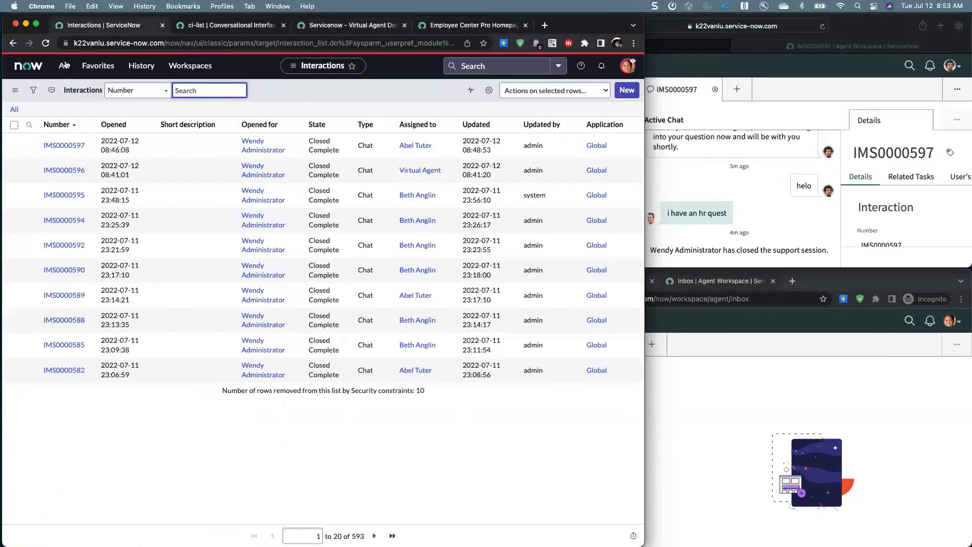
click(63, 65)
double_click(56, 93)
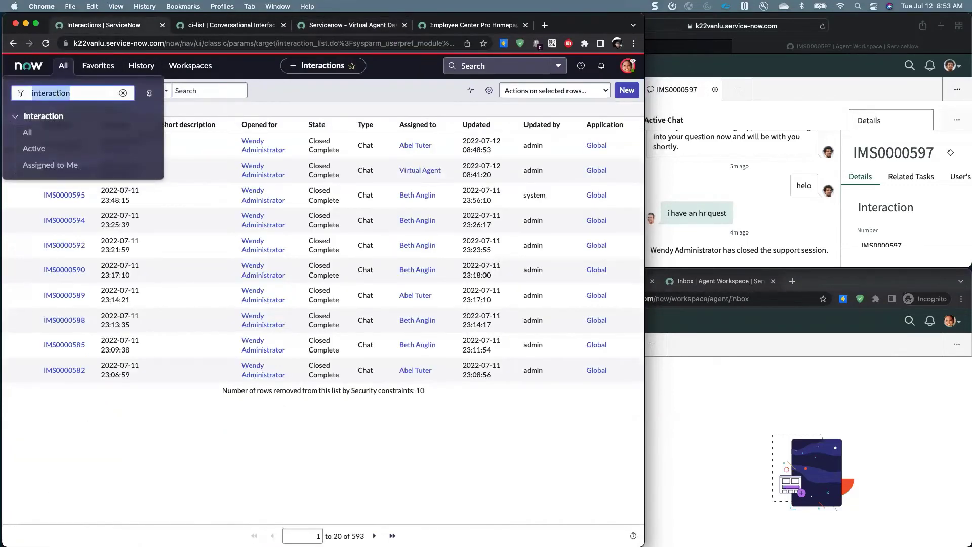
text(sys_cb_t)
text(opi)
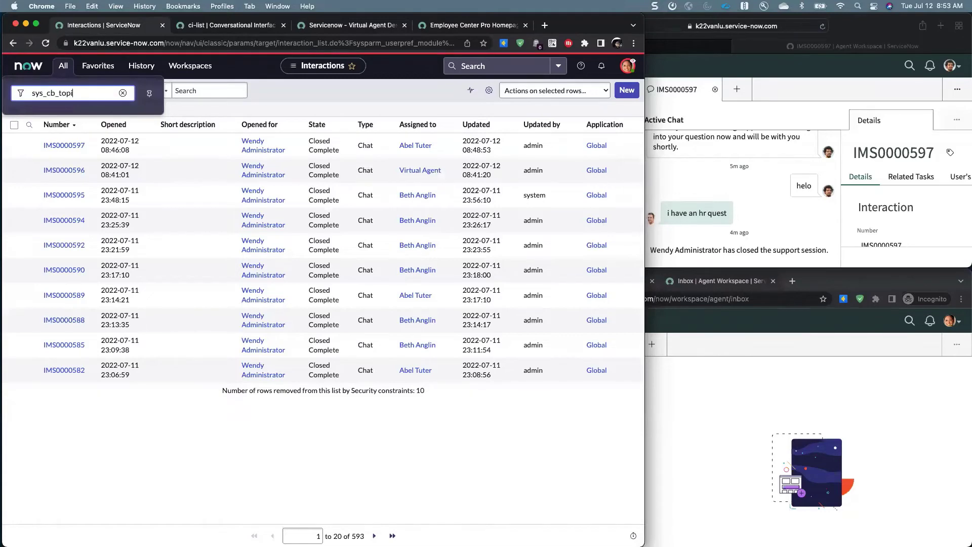
text(c.list)
key(Return)
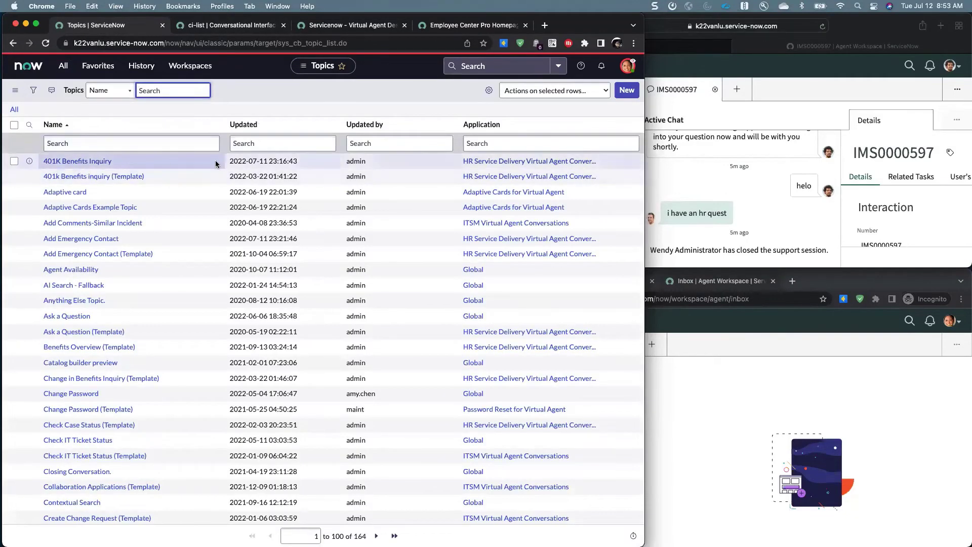
right_click(89, 163)
click(124, 207)
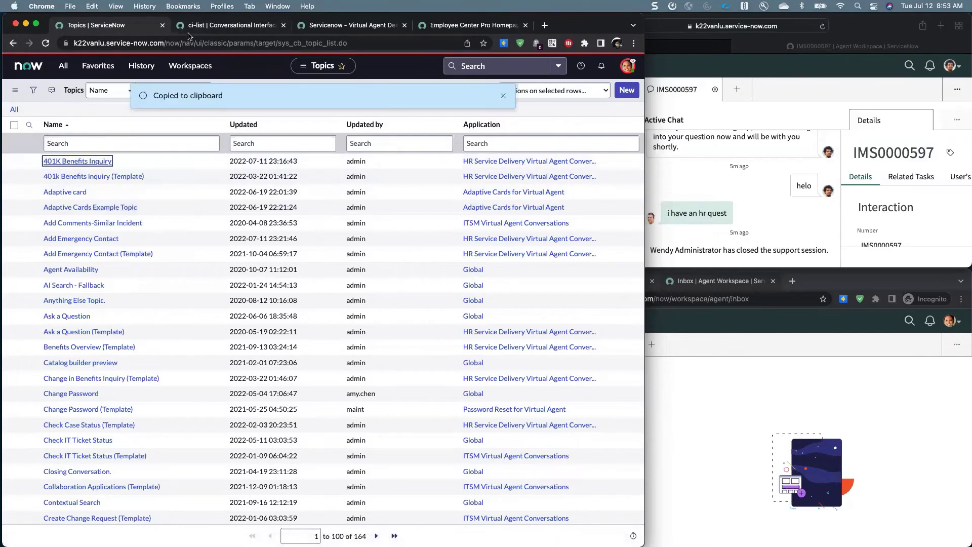
Set the 401K topic's LiveAgent_hr_topic_id script variable default value to the copied sys_id, and save and publish the topic.
click(210, 28)
click(349, 25)
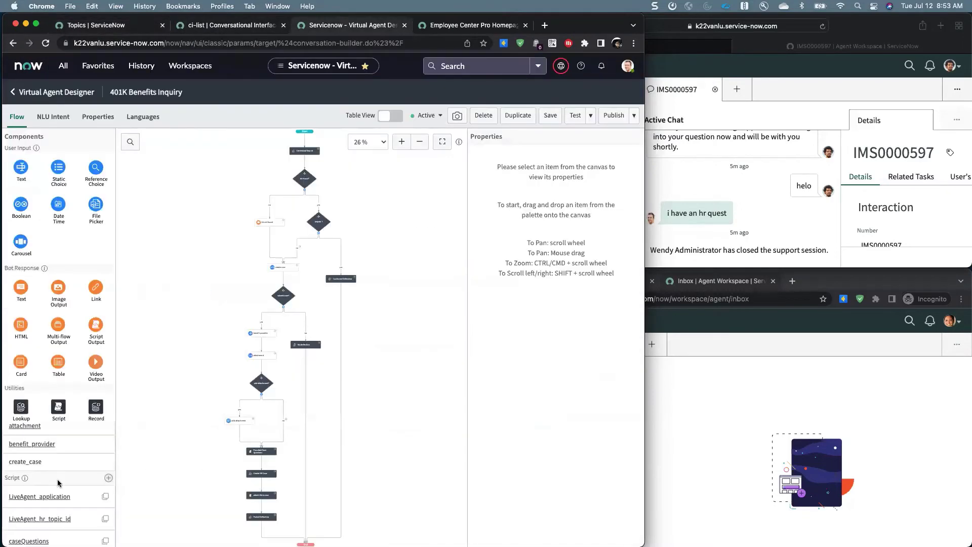
click(52, 521)
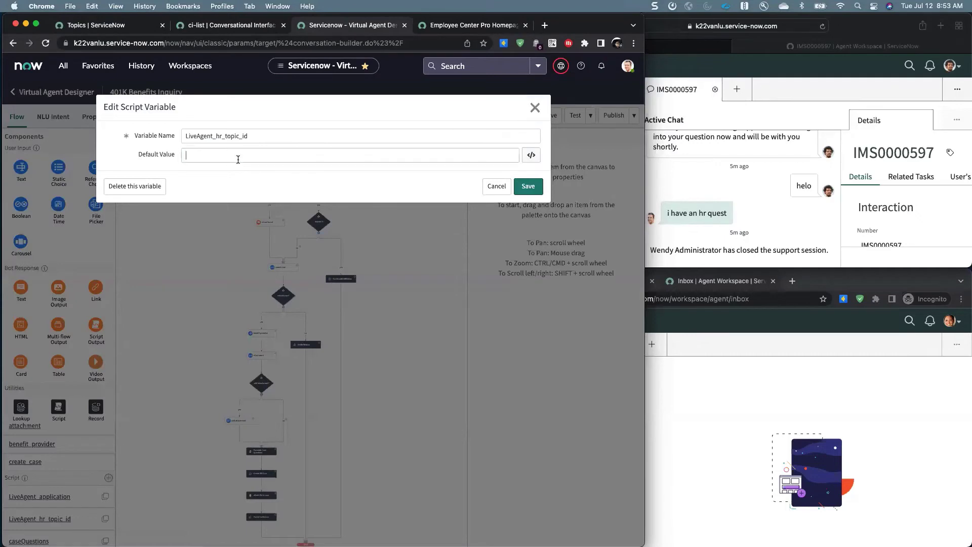
click(238, 157)
key(super+v)
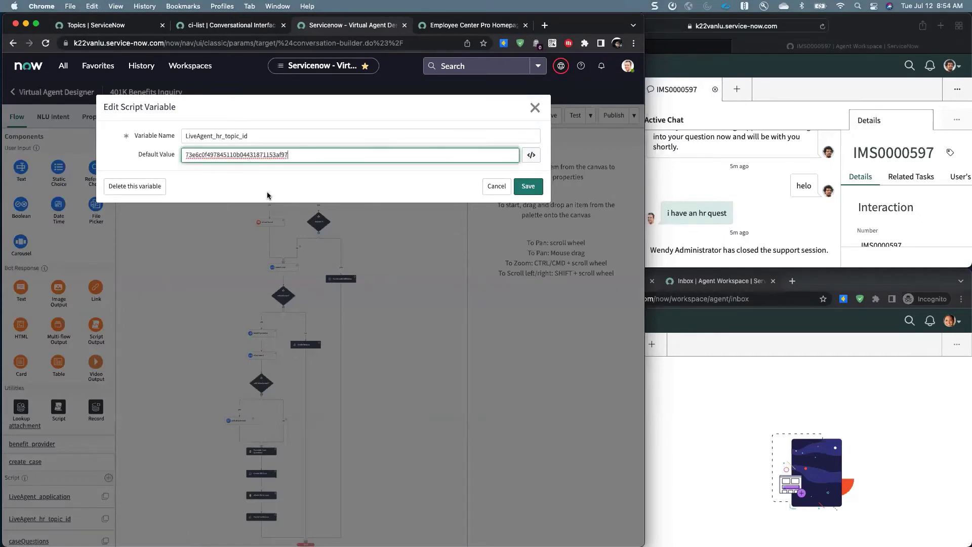
click(528, 186)
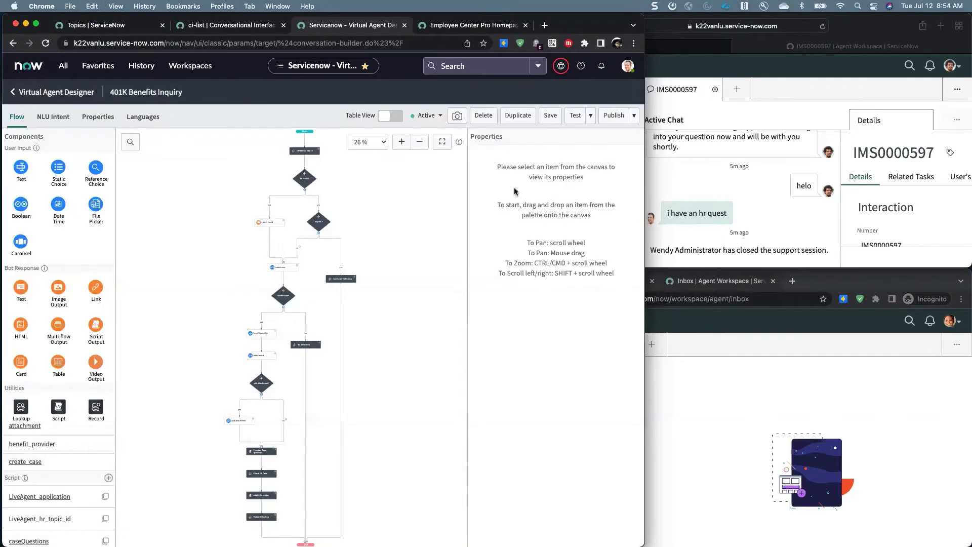
click(550, 116)
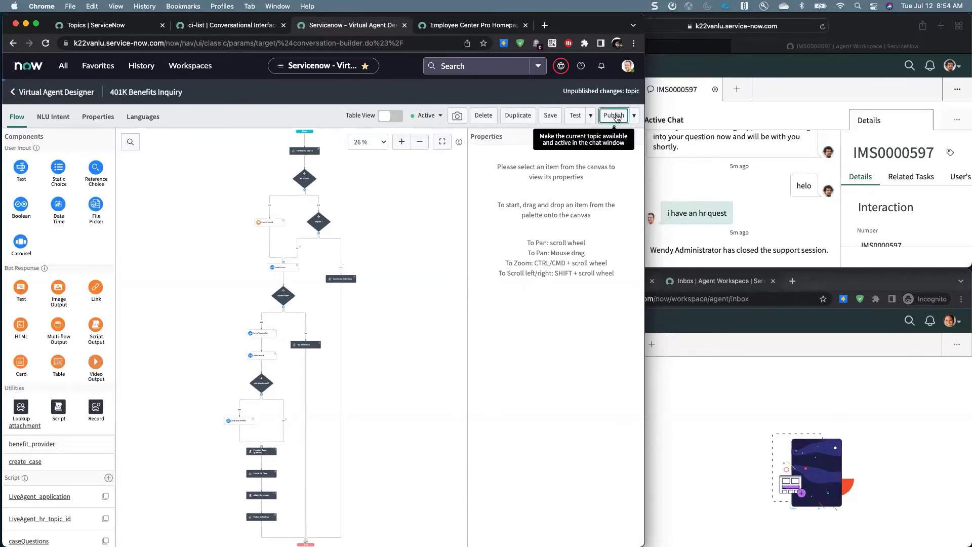
click(614, 116)
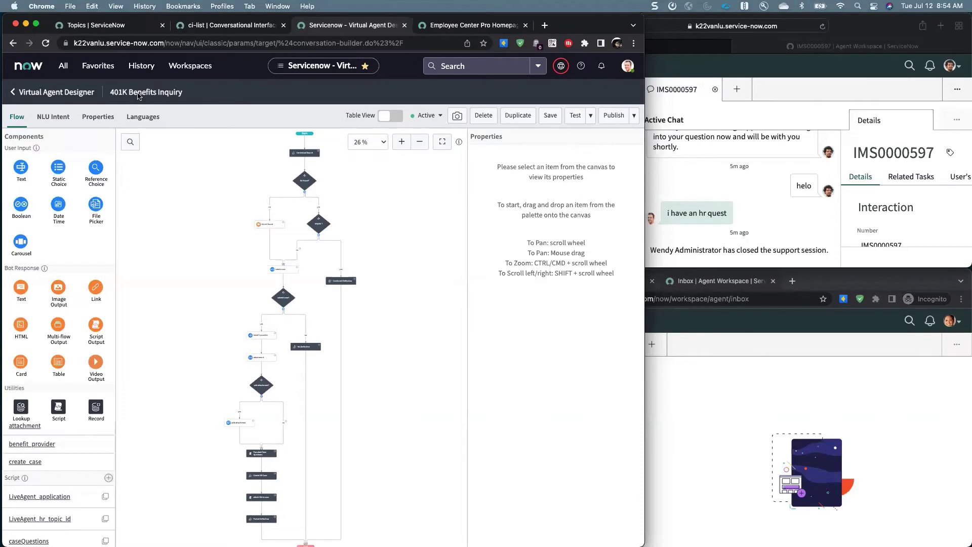
Check the default value of the published 401K topic's LiveAgent_hr_topic_id script variable, and close it without saving.
click(55, 520)
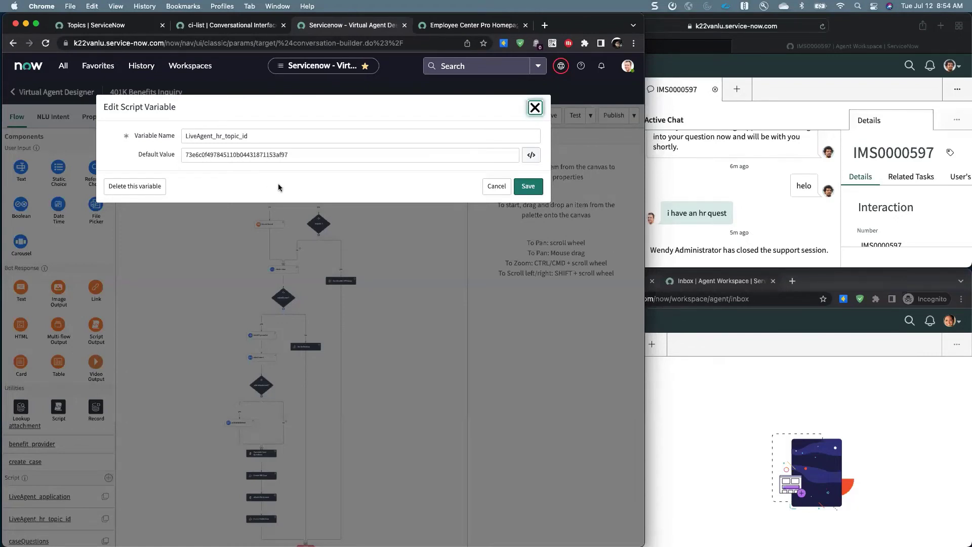
click(495, 186)
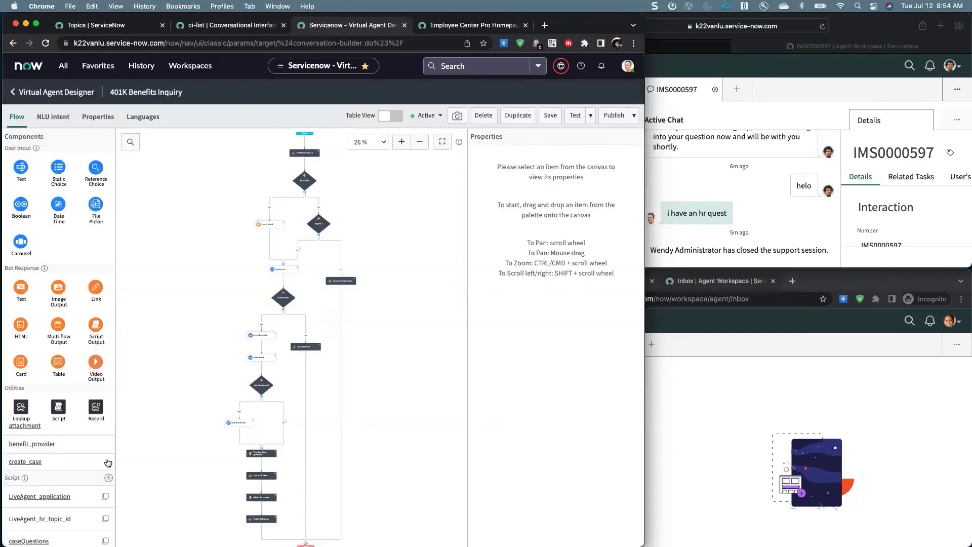
click(238, 30)
click(326, 29)
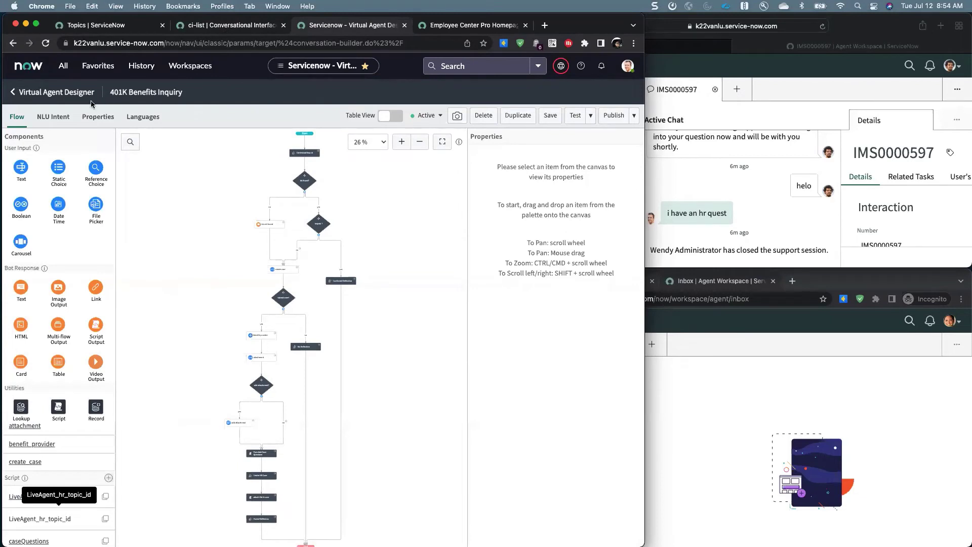
Switch to the Employee Center chat, show all topics, and start the 401K Benefits Inquiry conversation.
click(439, 29)
click(534, 380)
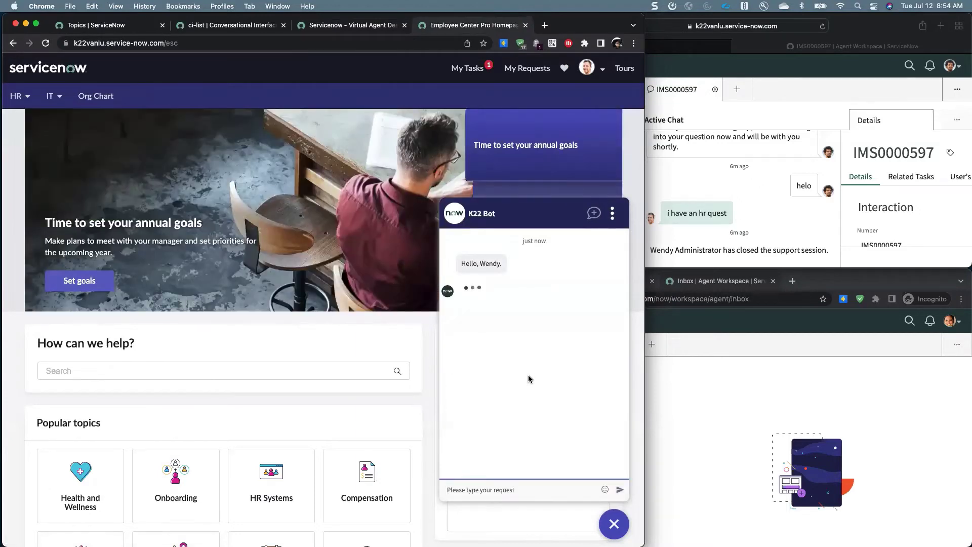
click(528, 381)
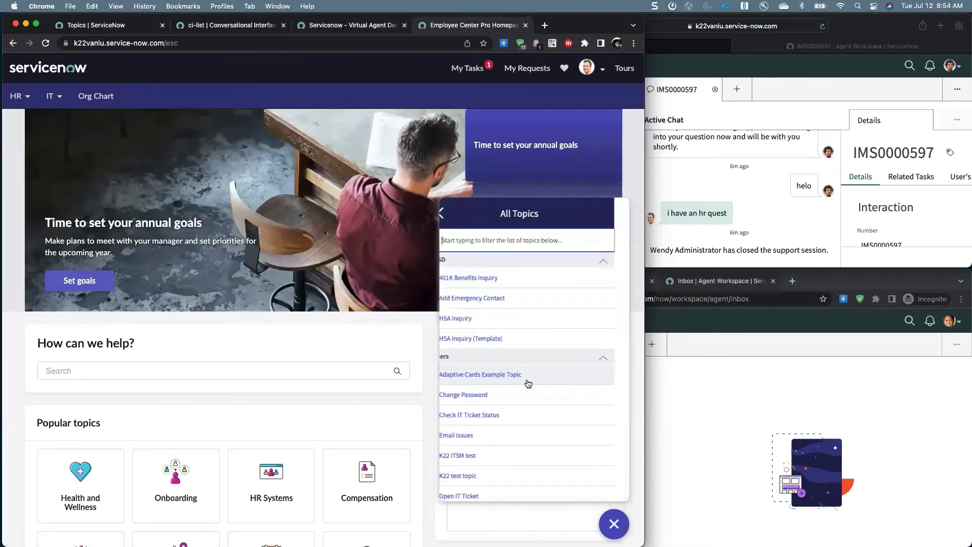
click(498, 278)
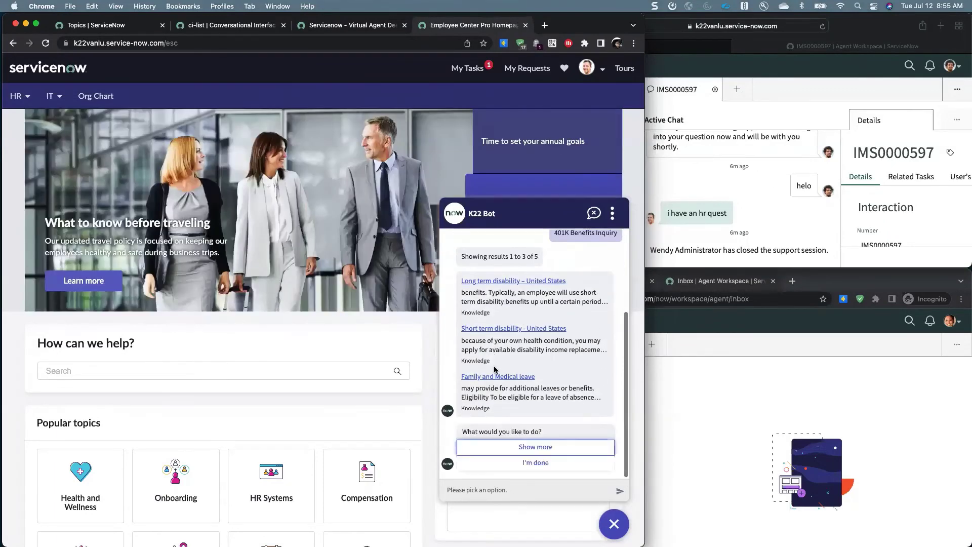
Answer the bot with I'm done, issue unresolved, new case wanted, plan Morgan Stanley and no attachments, and end the conversation.
click(517, 464)
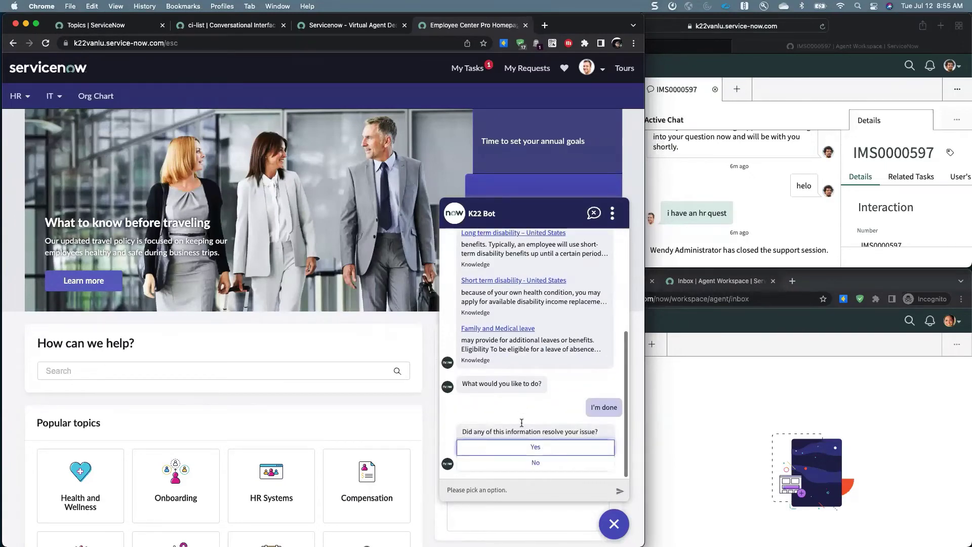
click(520, 463)
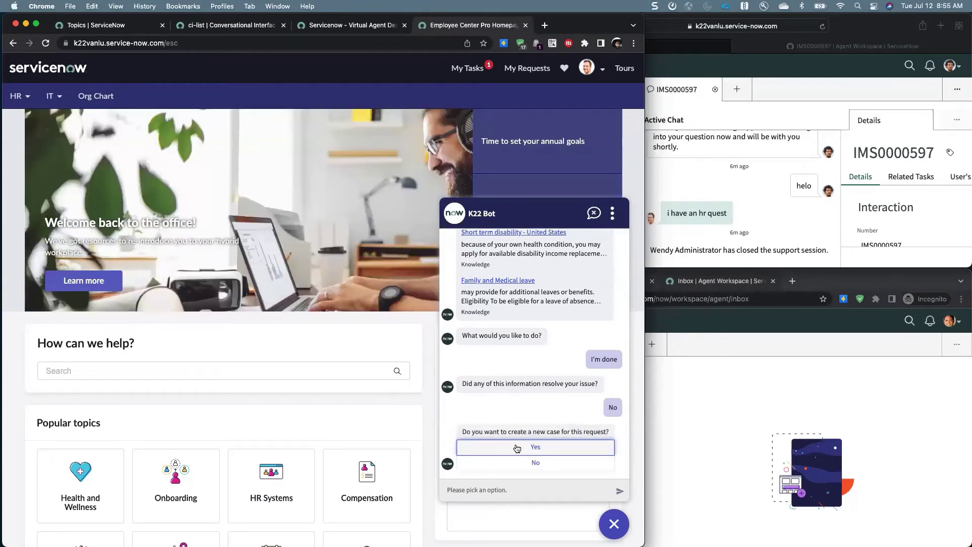
click(516, 448)
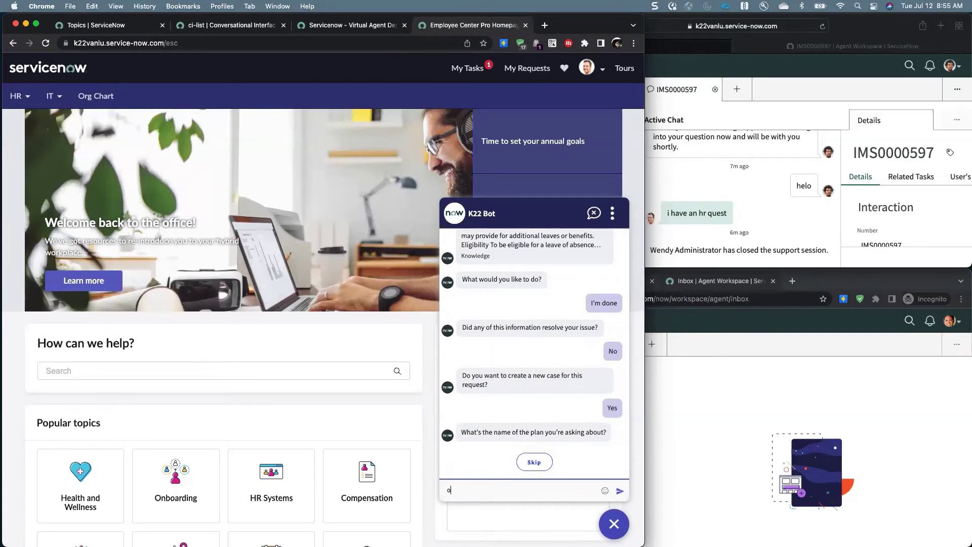
text(Morgan Stanley)
key(Return)
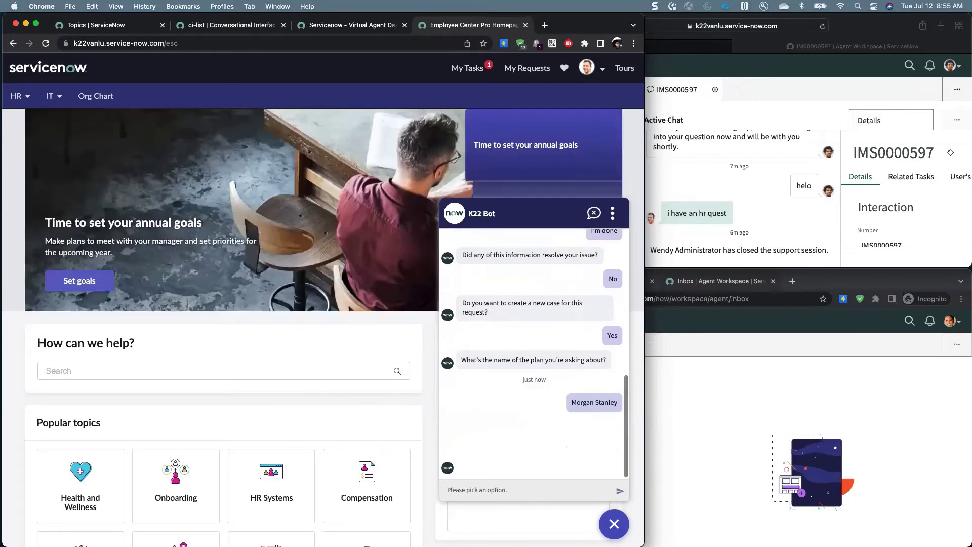
key(Down)
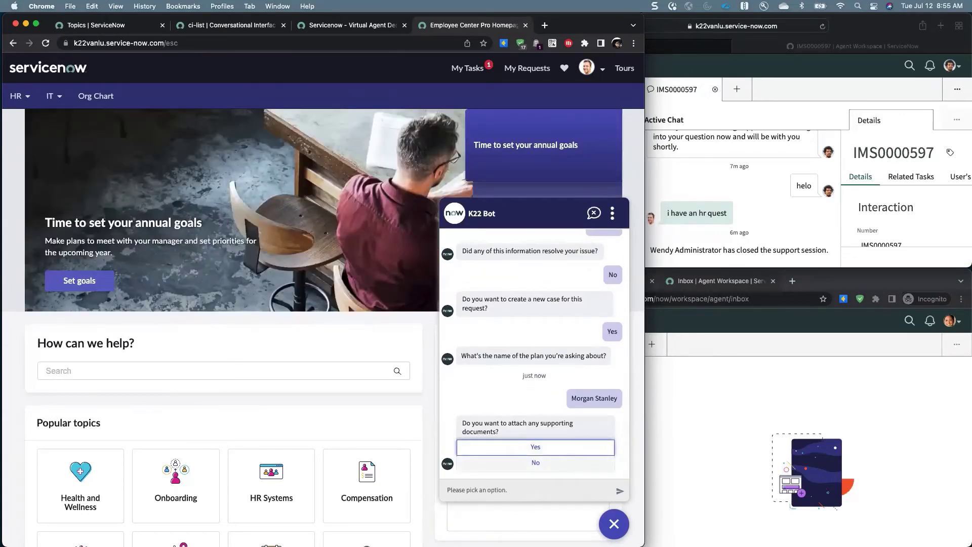
key(Return)
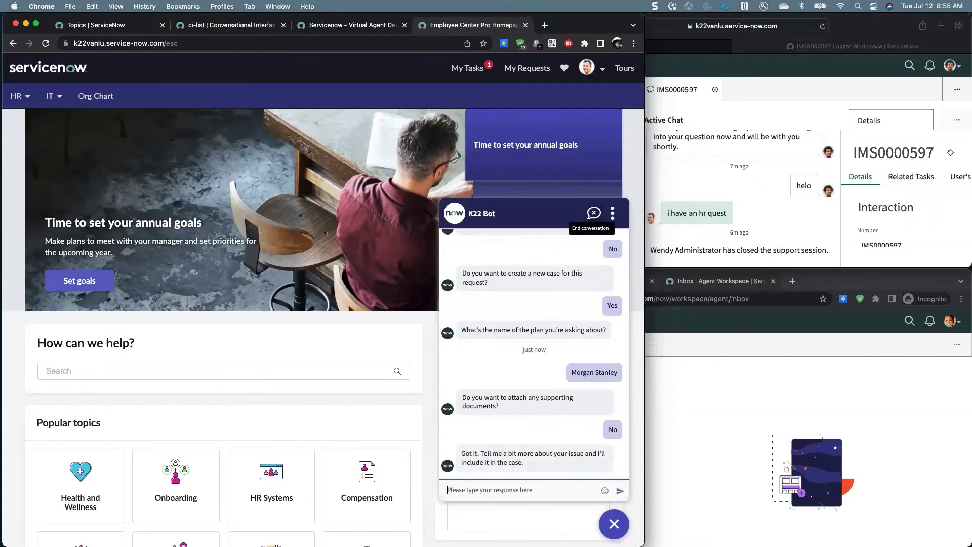
click(594, 213)
click(495, 380)
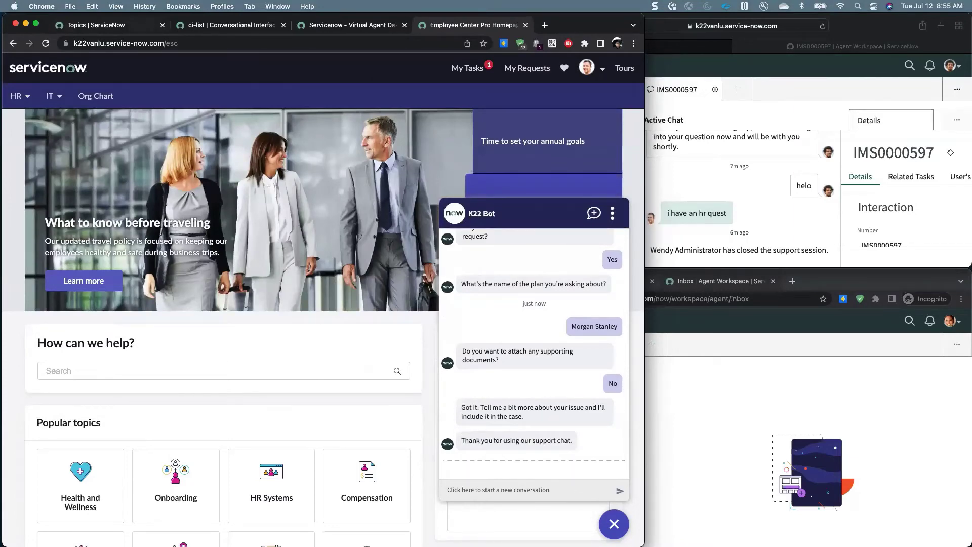
Return to the topics list page and open the list of all interactions.
key(super+1)
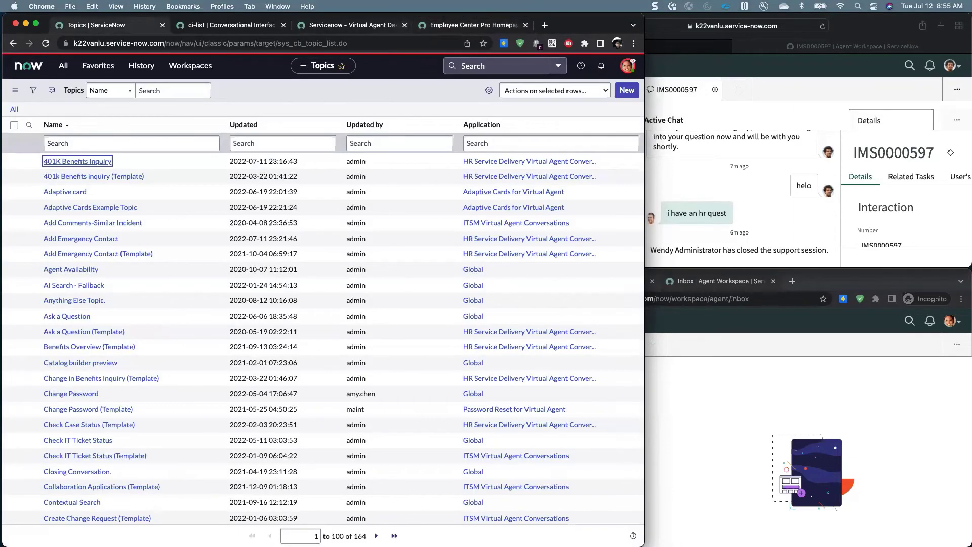
key(super+4)
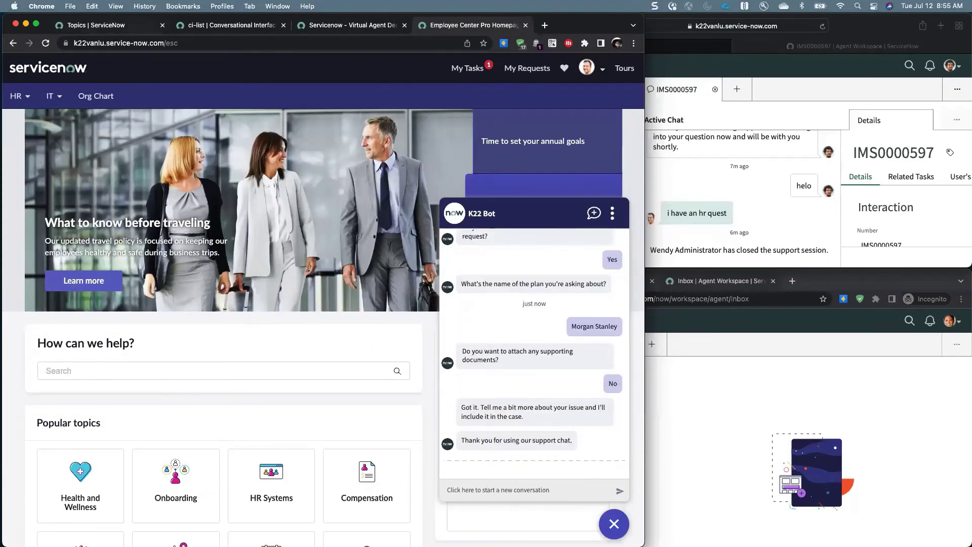
key(super+1)
click(63, 65)
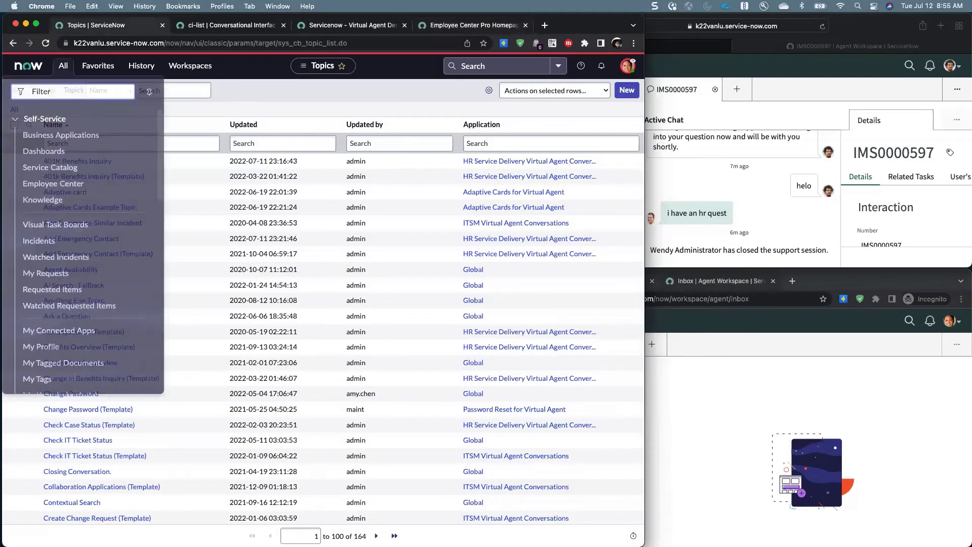
text(interaction)
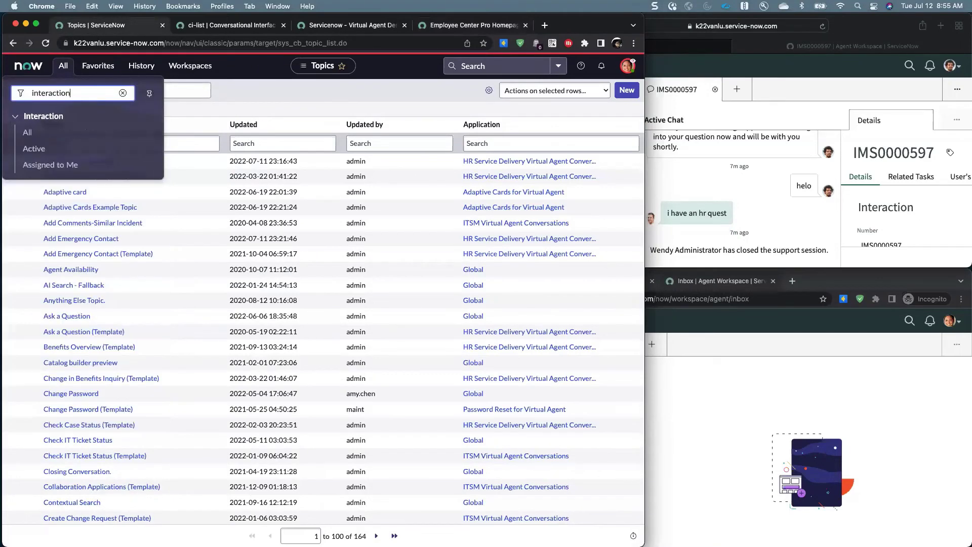
click(27, 134)
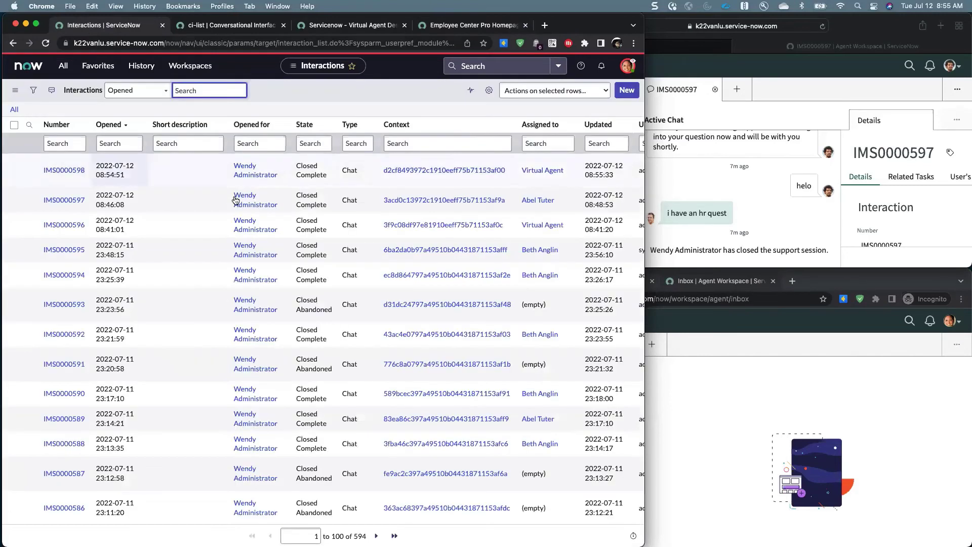
Widen the browser window and compare the Assigned to and Application columns of the newest interactions.
scroll(235, 200, right, 5)
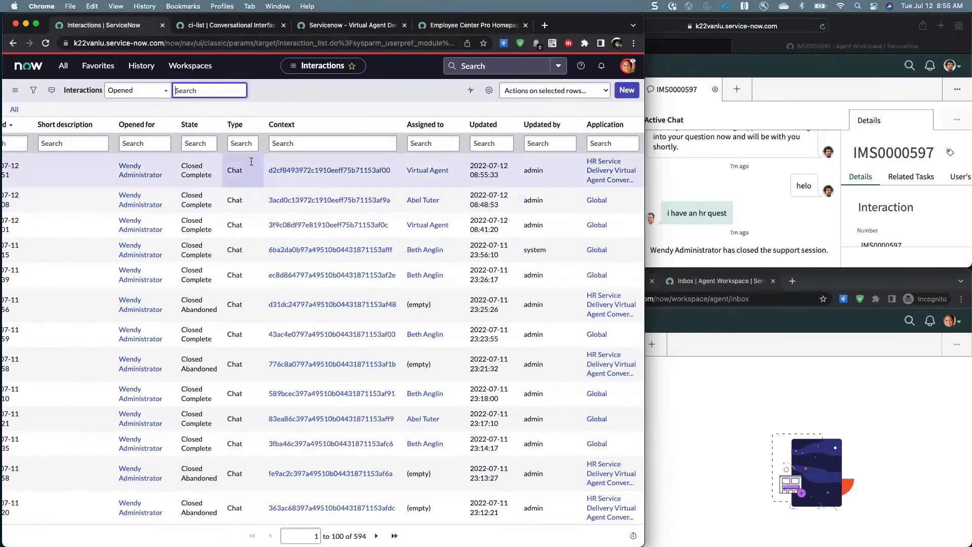
scroll(152, 187, left, 5)
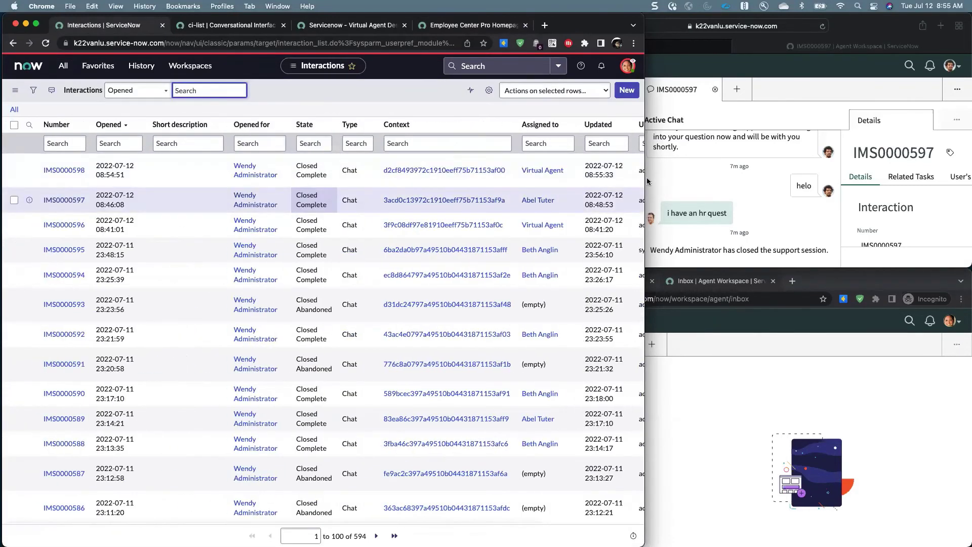
scroll(642, 177, right, 3)
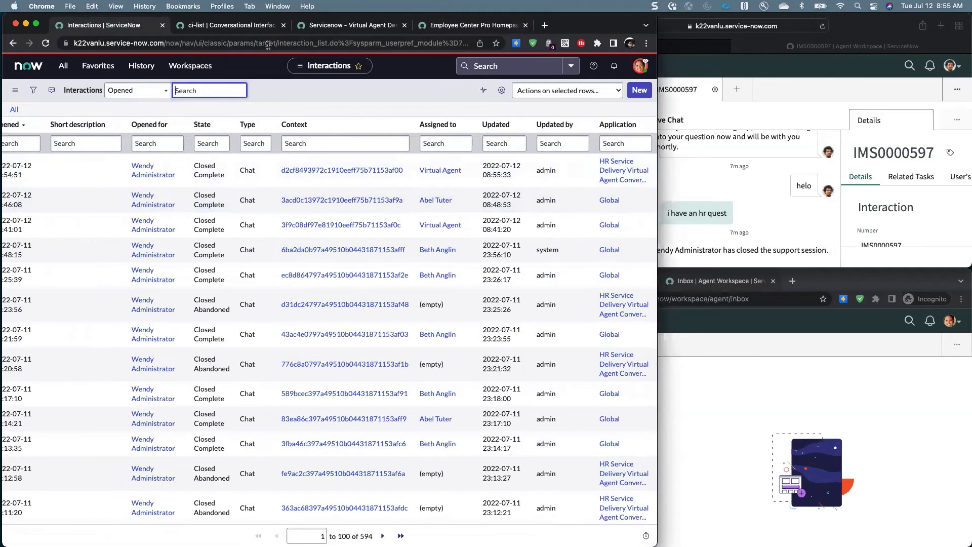
drag(646, 176, 756, 177)
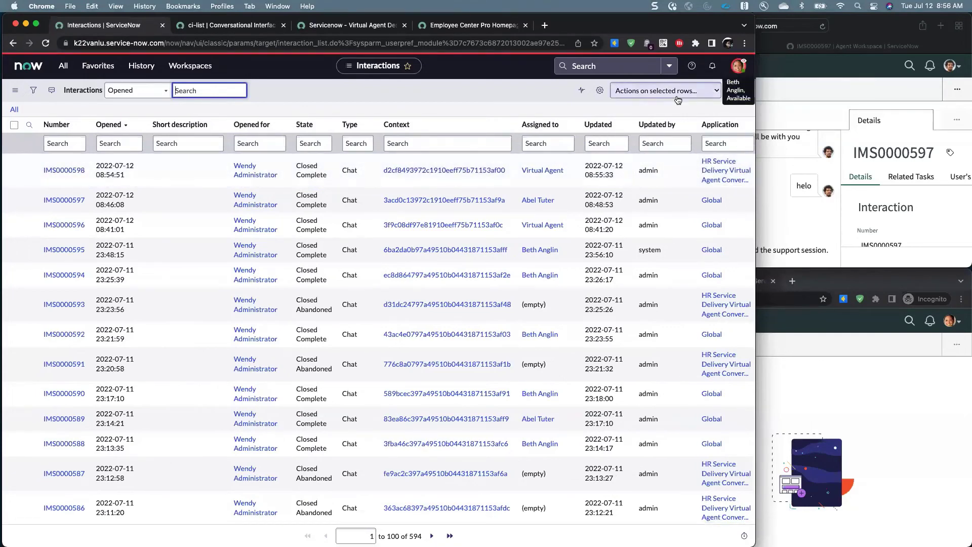
End the user impersonation to return to the administrator session.
click(739, 66)
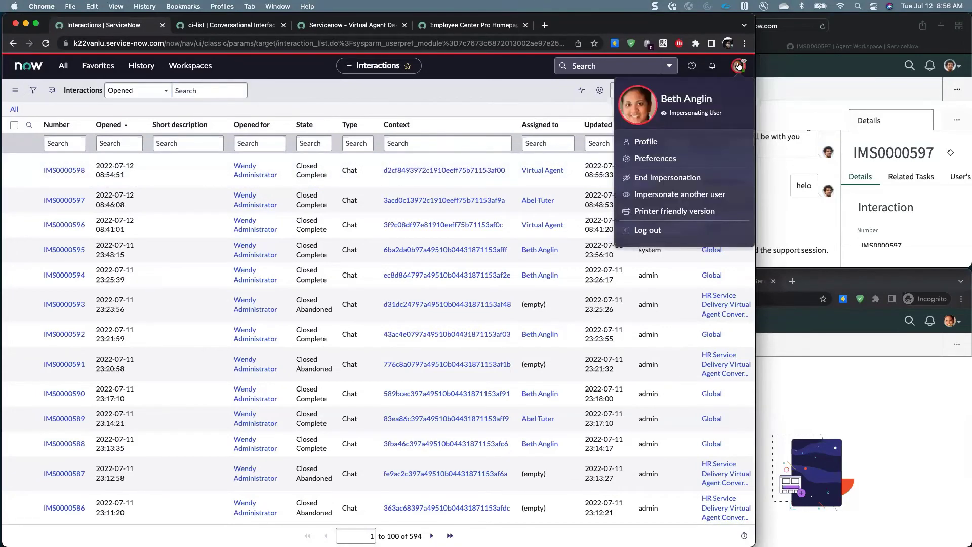
click(667, 179)
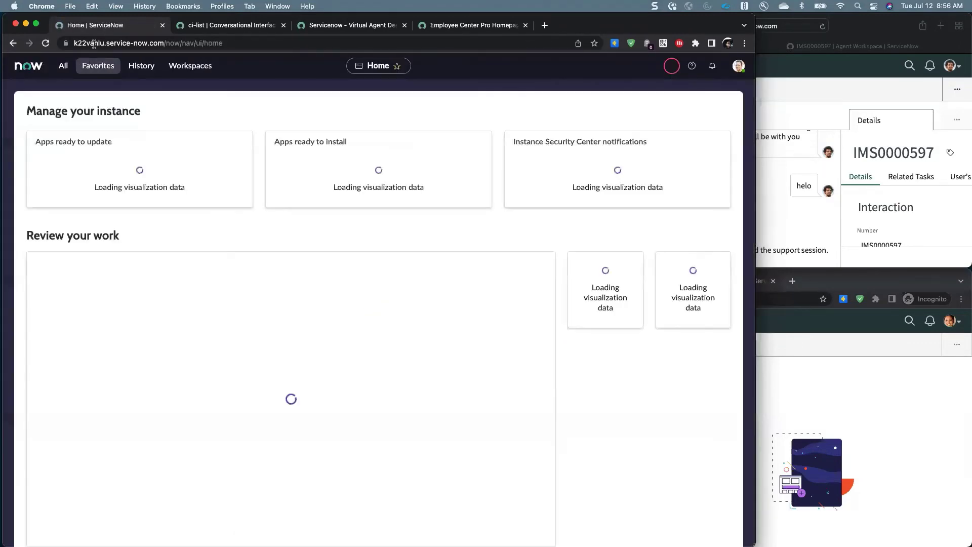
Find the interactions module through the application navigator and open the list of all interactions as administrator.
click(58, 69)
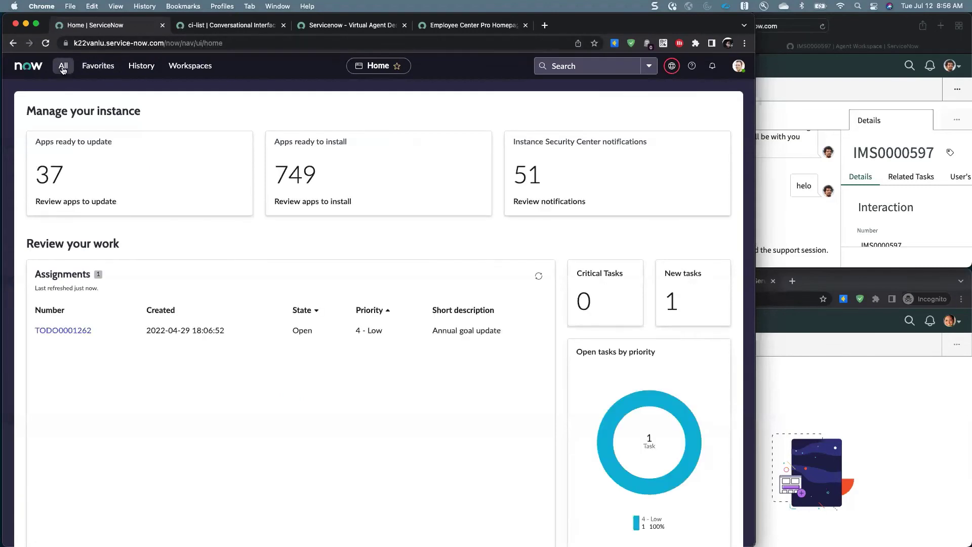
click(65, 92)
text(interact)
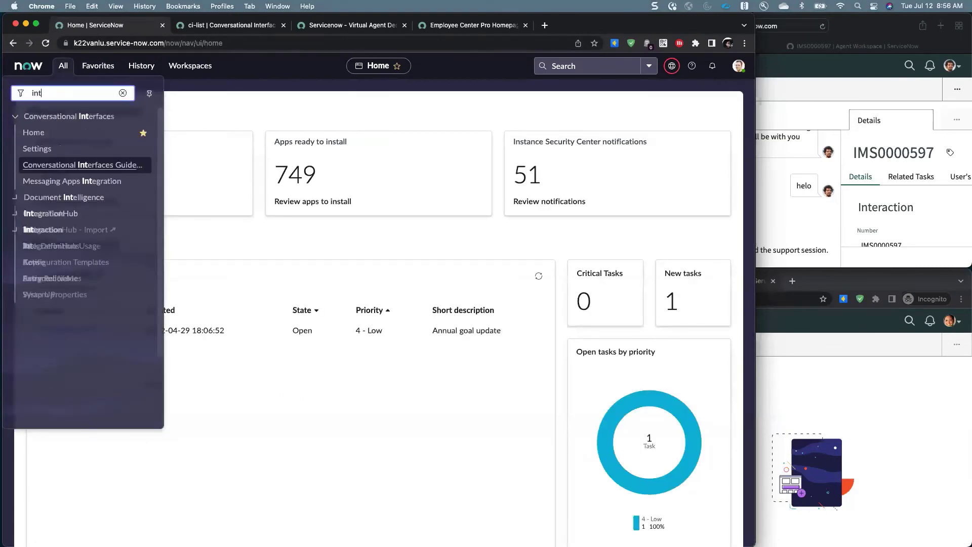
click(36, 134)
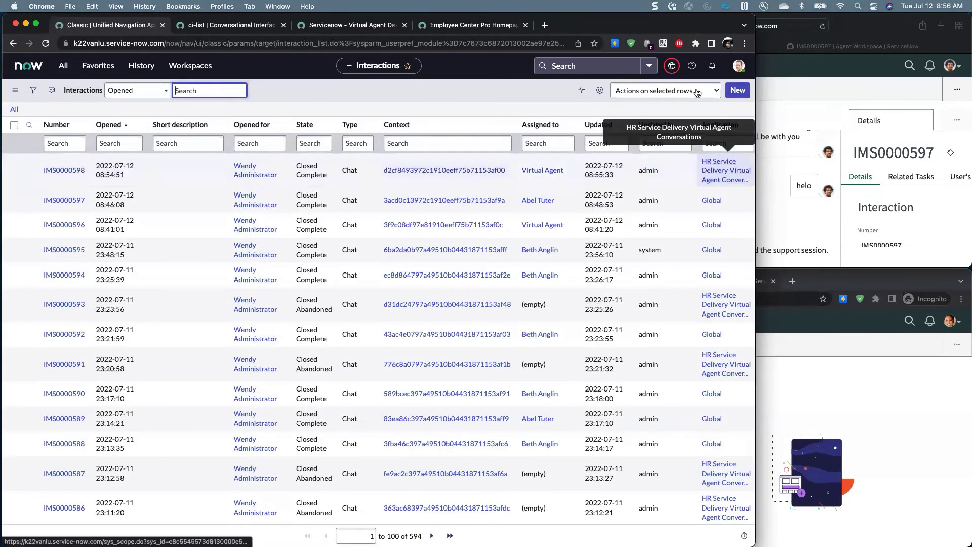
Switch the application scope away from the HR Service Delivery application.
click(671, 67)
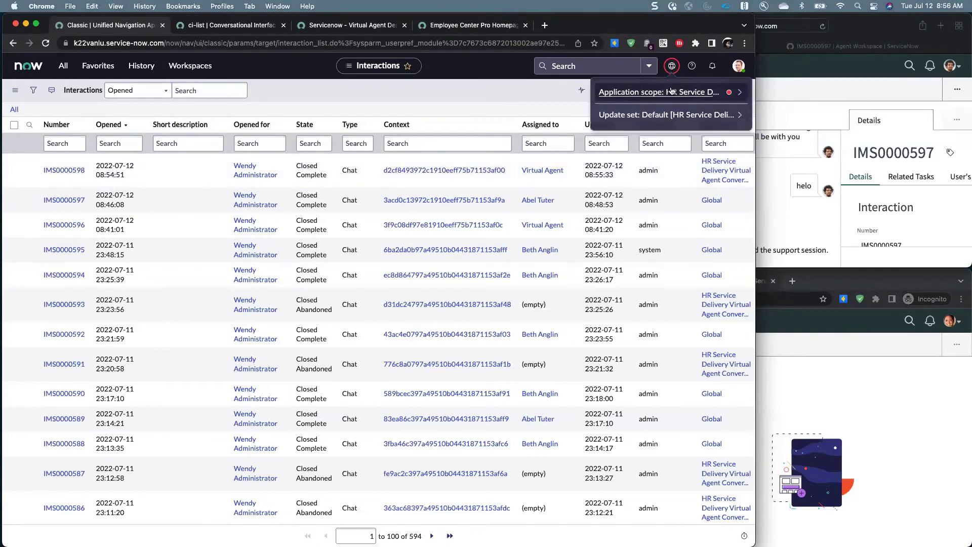
click(672, 90)
click(612, 136)
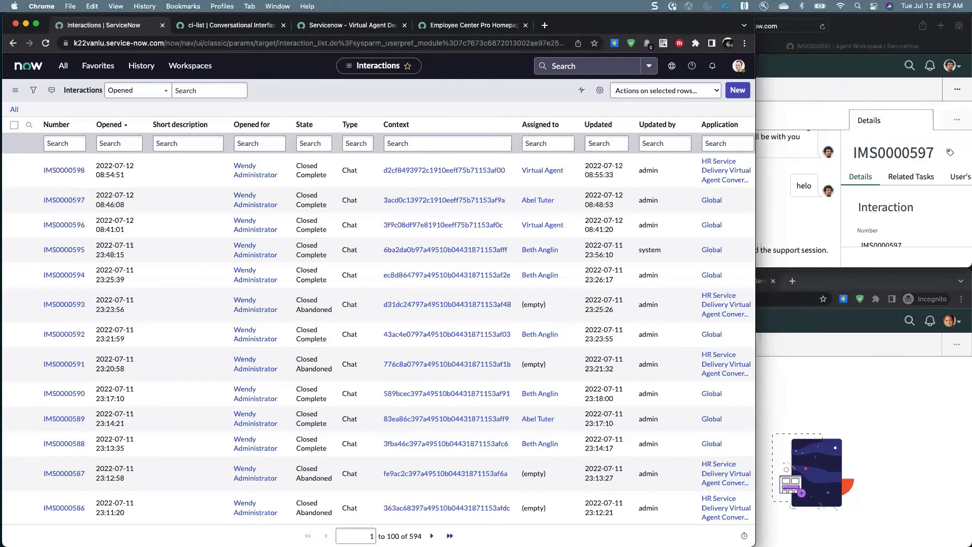
Open the Conversational Interfaces home page and bring both agents' workspace windows to the front.
click(861, 221)
click(311, 89)
click(191, 28)
click(30, 108)
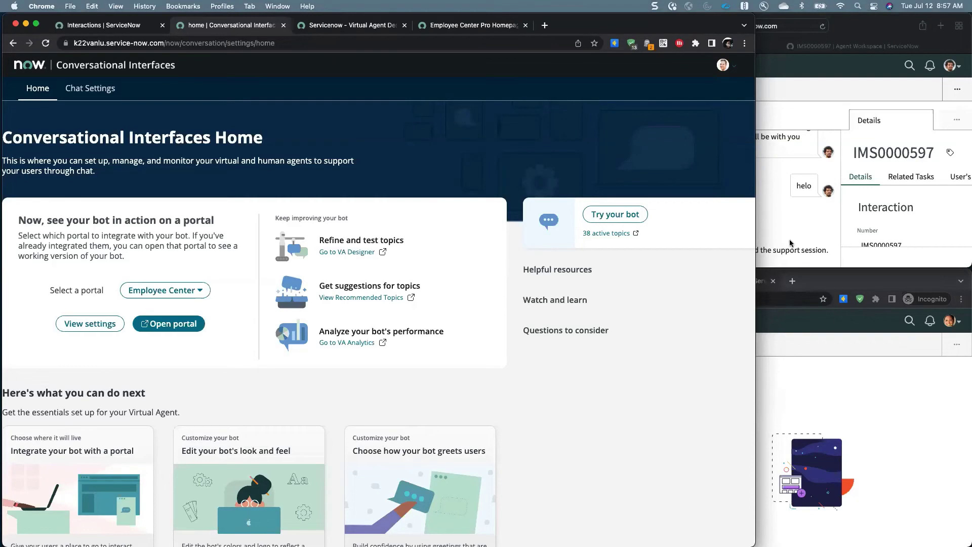
click(875, 29)
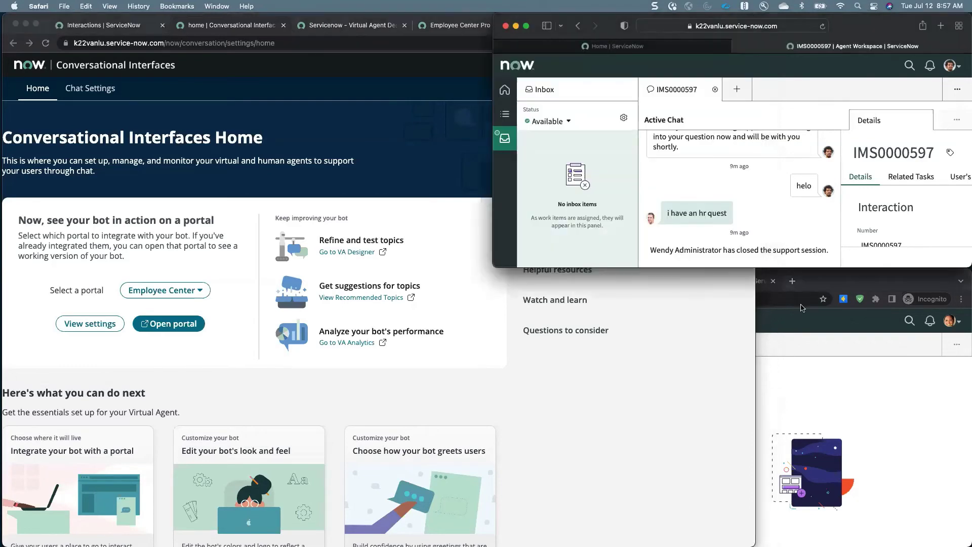
click(829, 282)
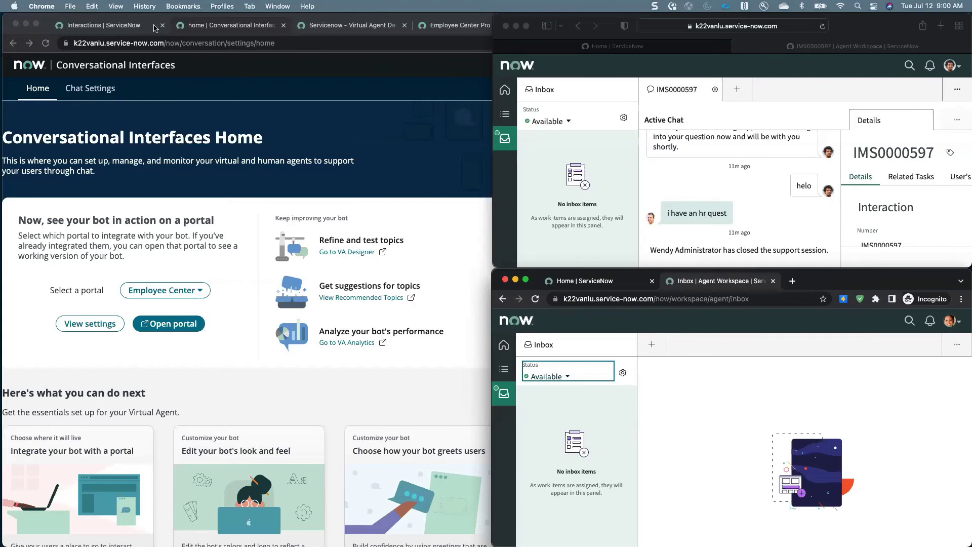
Return to the interactions list and search the application navigator for HR case modules.
click(108, 24)
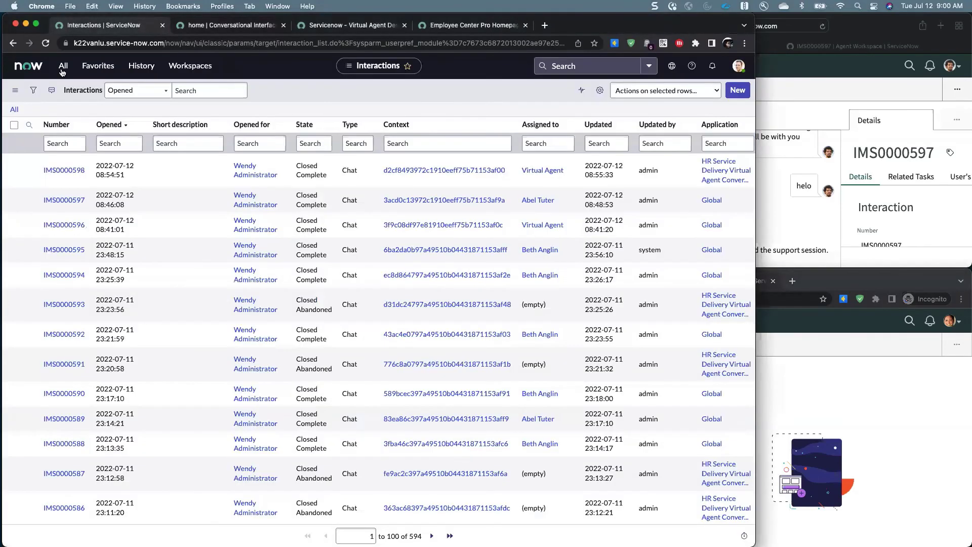
click(63, 66)
click(53, 94)
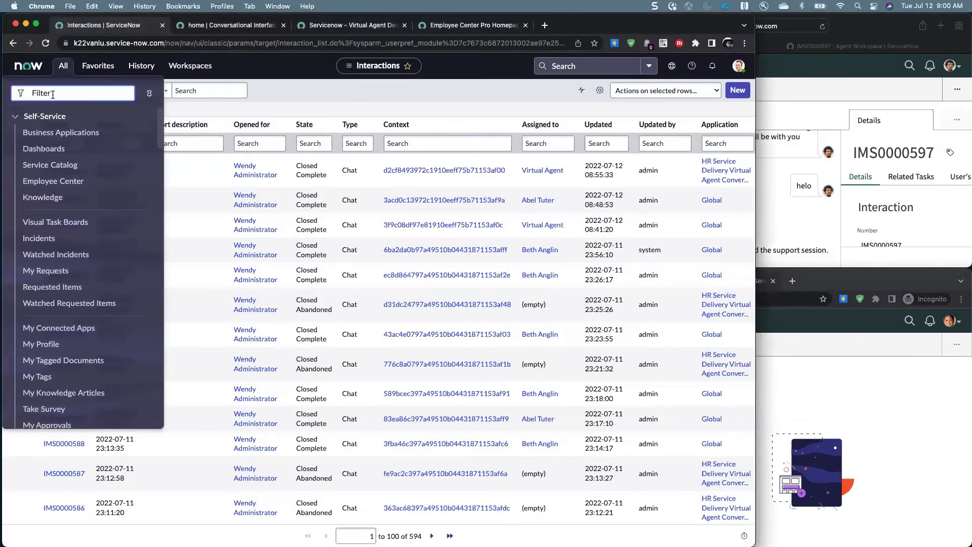
text(hr c)
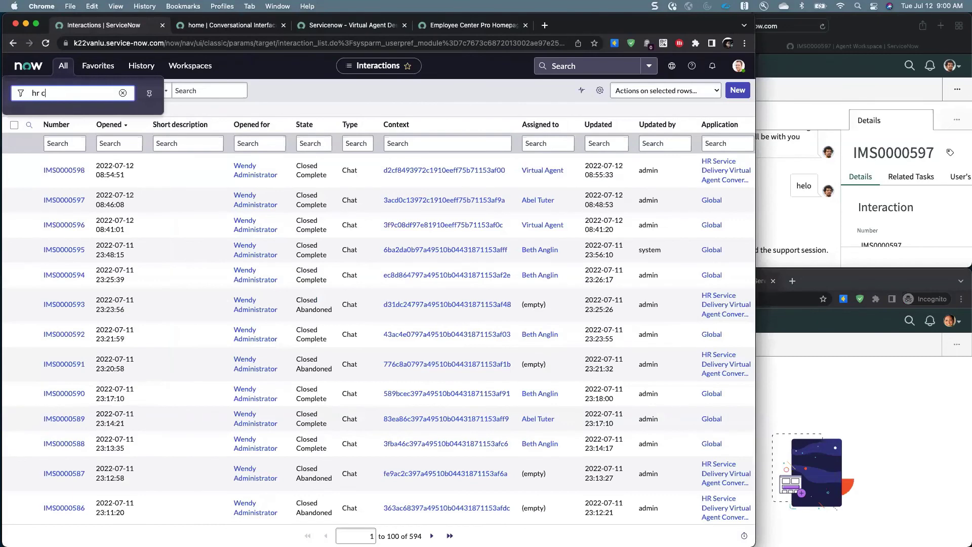
text(a)
key(BackSpace)
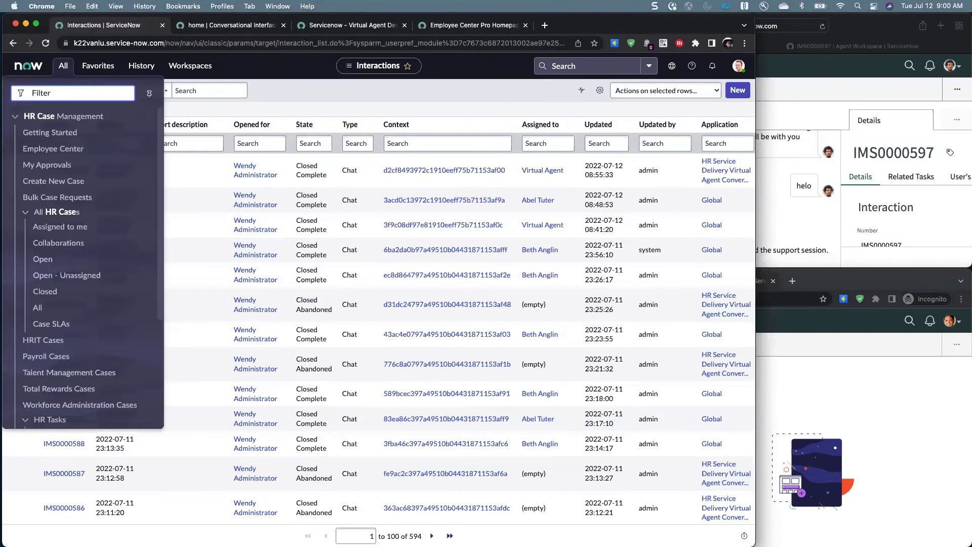
Bring both agent workspaces forward and enlarge the HR agent's window with the closed chat interaction.
click(761, 211)
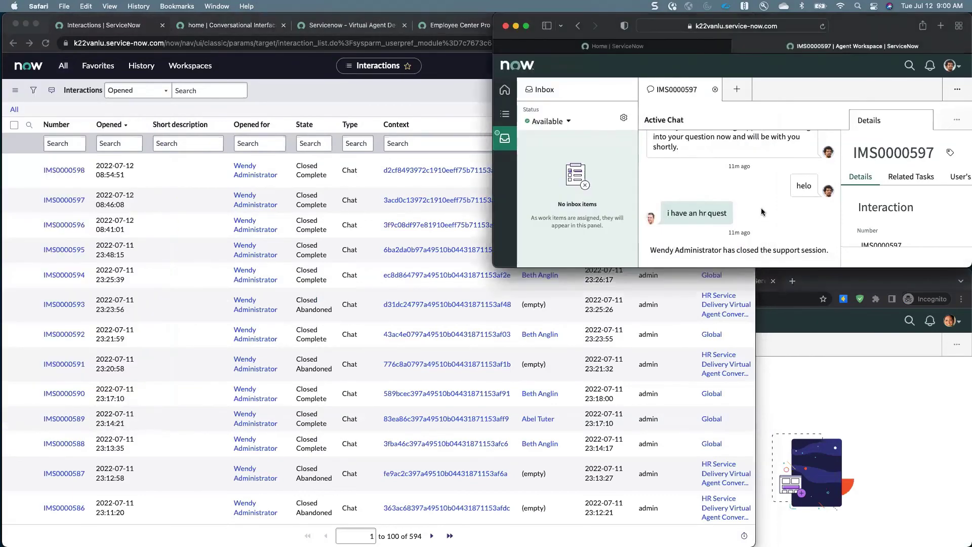
click(815, 385)
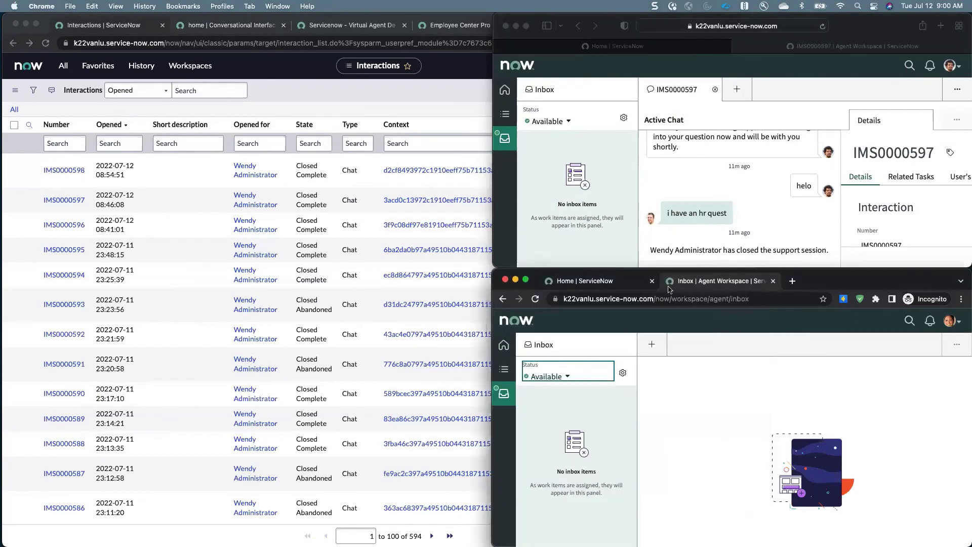
click(688, 190)
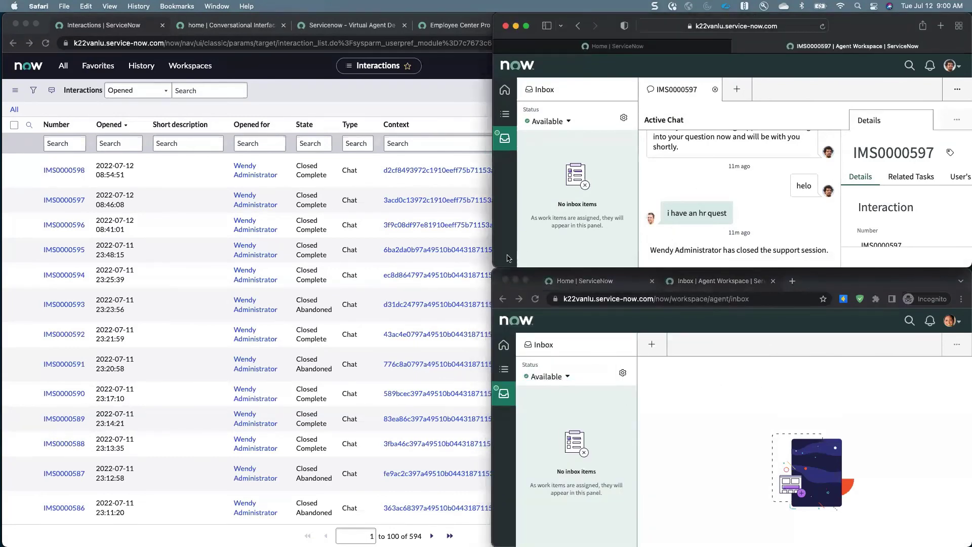
drag(494, 266, 185, 518)
drag(810, 25, 696, 25)
Examine the closed interaction's details and header actions, including Create Request and Associate Record among the additional actions.
scroll(802, 153, right, 5)
click(789, 150)
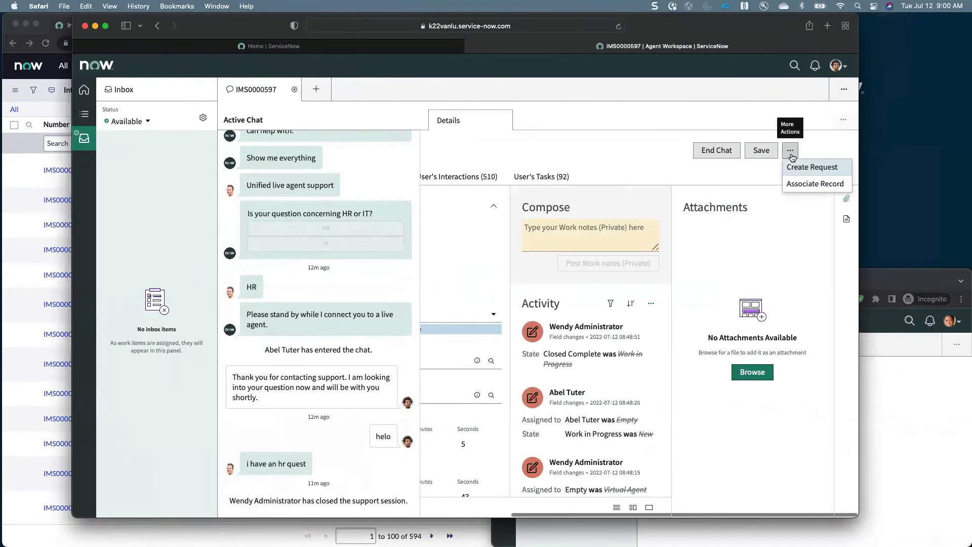
scroll(595, 155, left, 5)
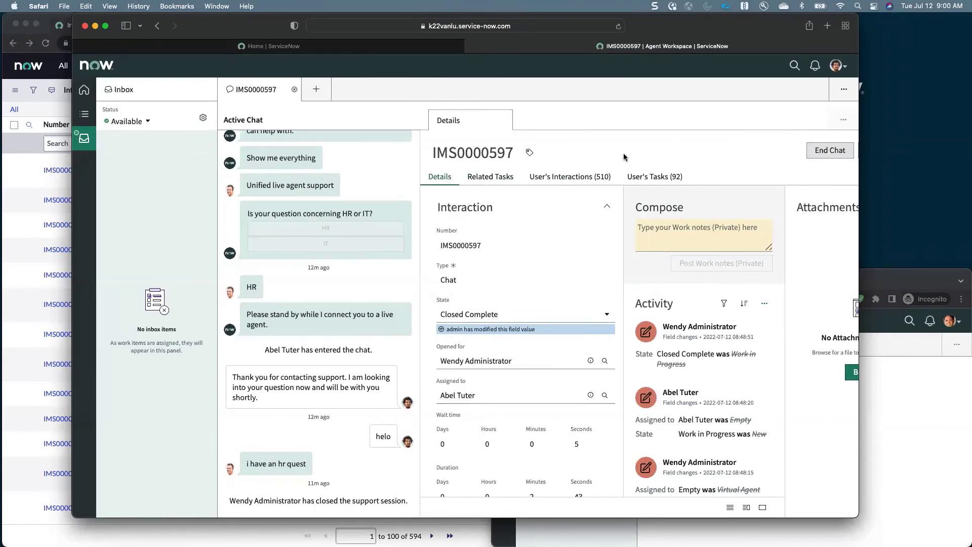
scroll(624, 157, right, 4)
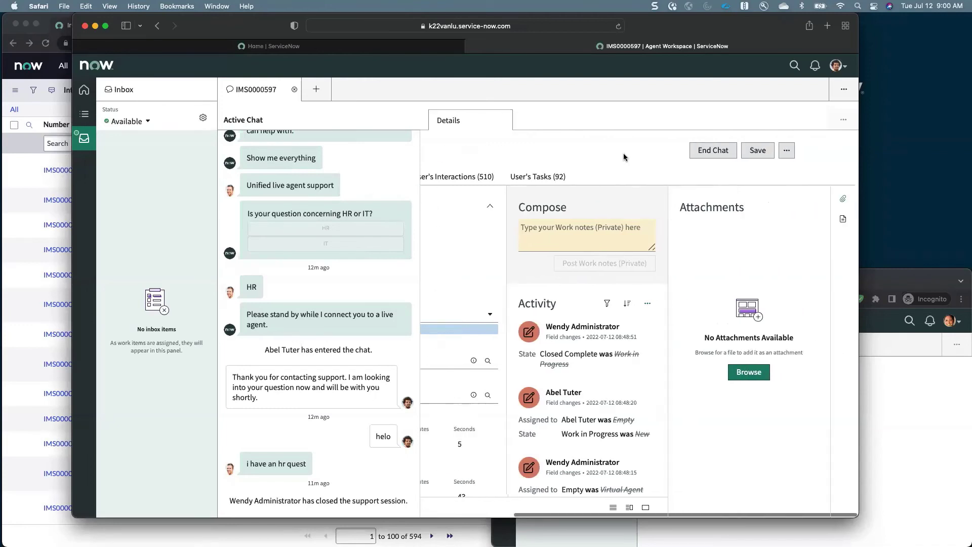
scroll(624, 157, left, 4)
scroll(624, 157, right, 4)
scroll(624, 157, left, 4)
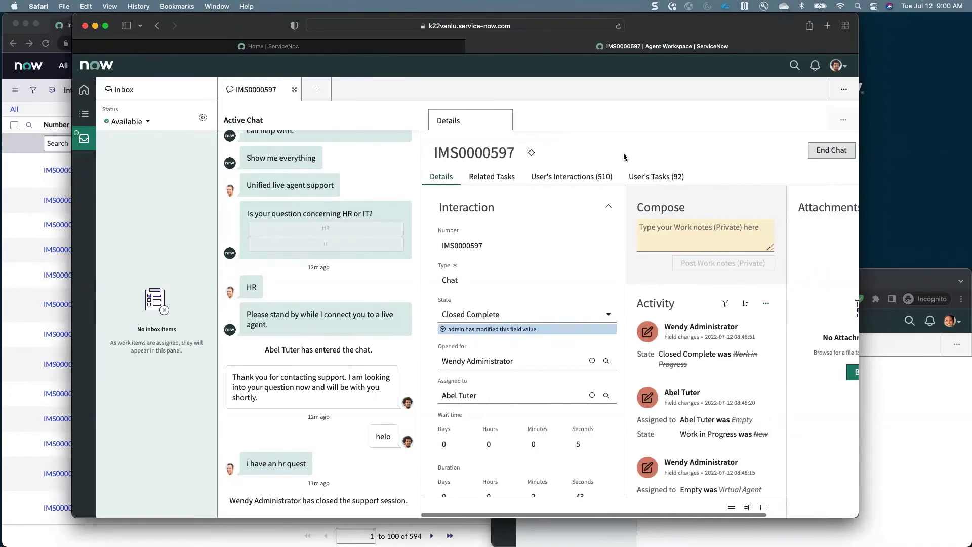
scroll(624, 157, right, 4)
scroll(624, 157, left, 4)
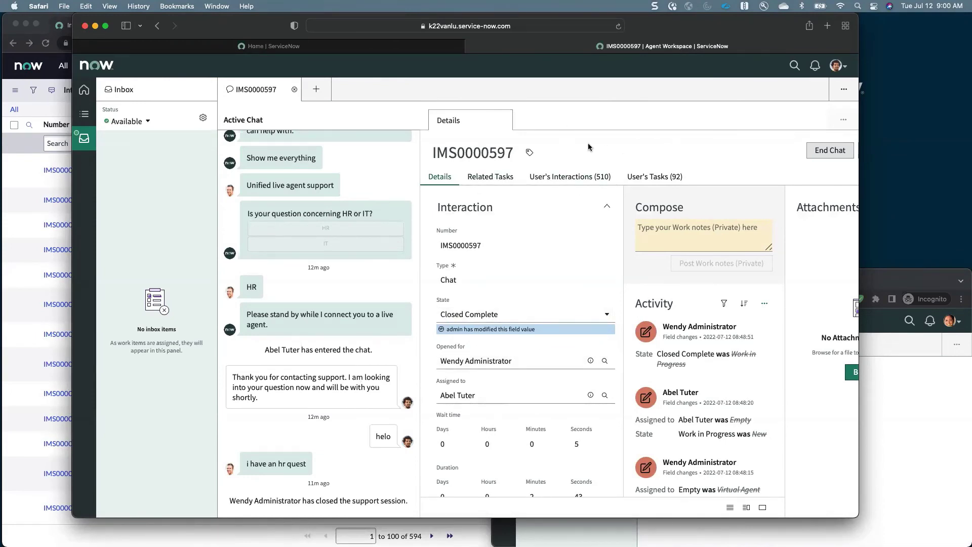
scroll(633, 167, right, 4)
click(792, 151)
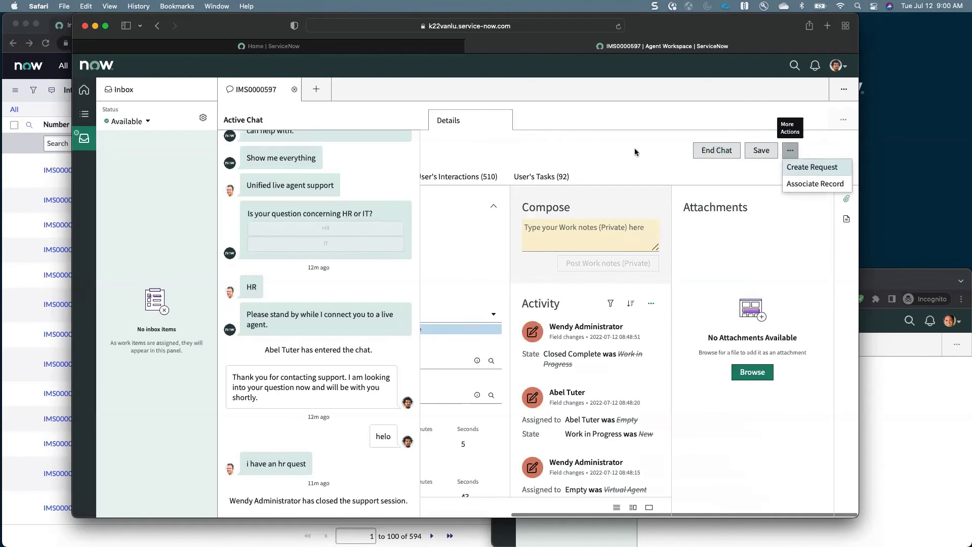
click(843, 95)
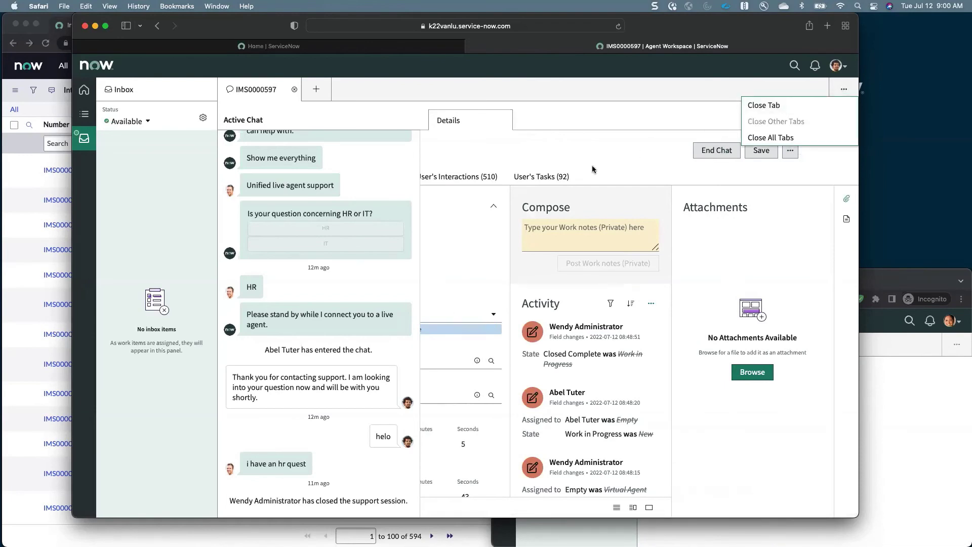
key(Escape)
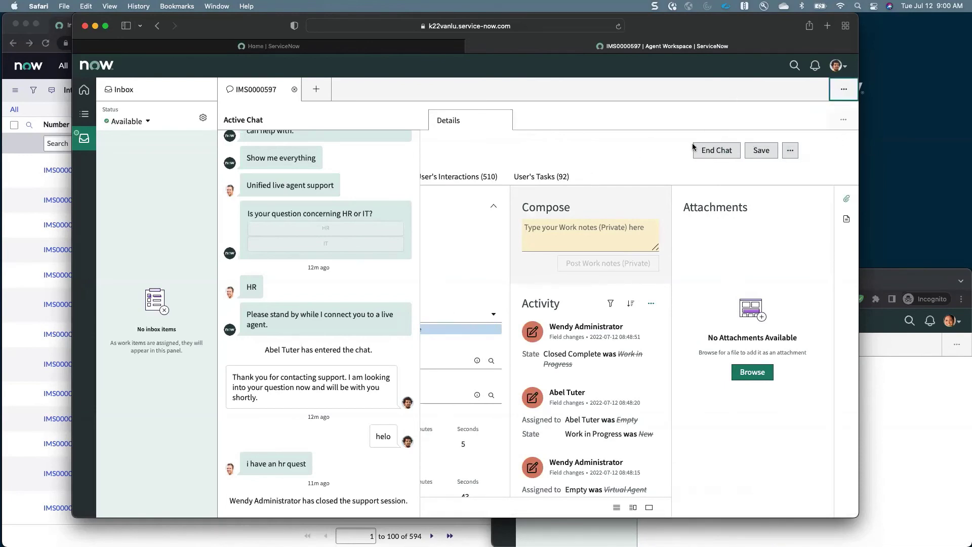
scroll(693, 147, left, 4)
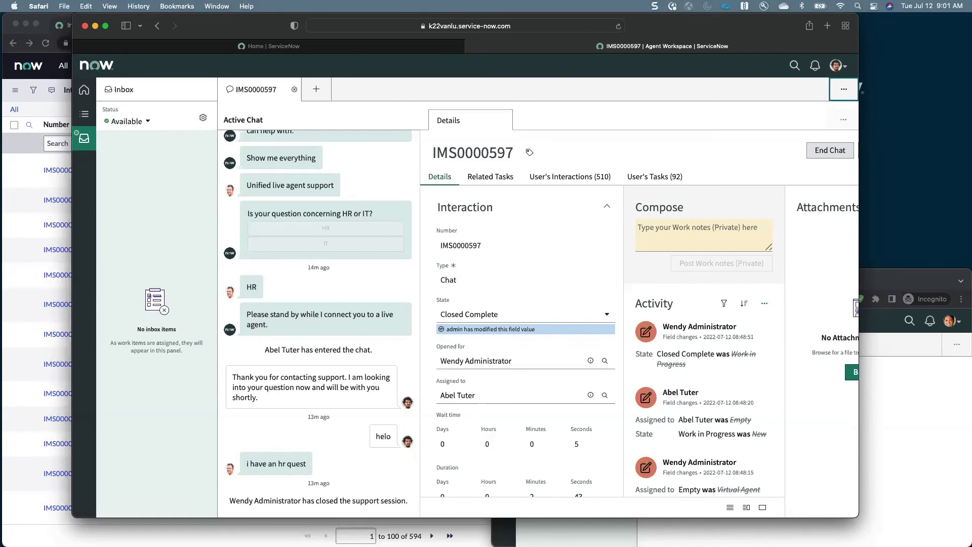
Bring the other agent's inbox forward and shrink the HR agent's workspace window so both agents fit on screen.
click(887, 422)
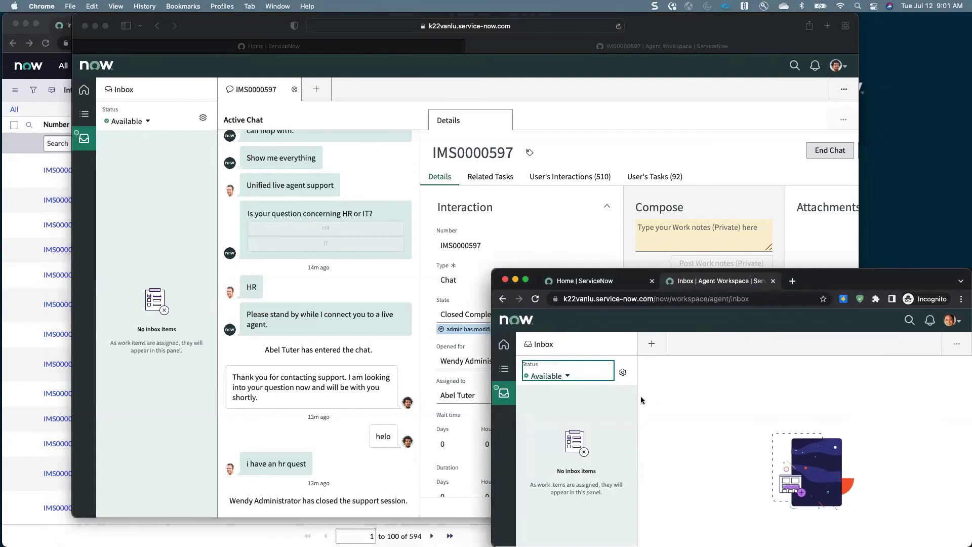
click(345, 19)
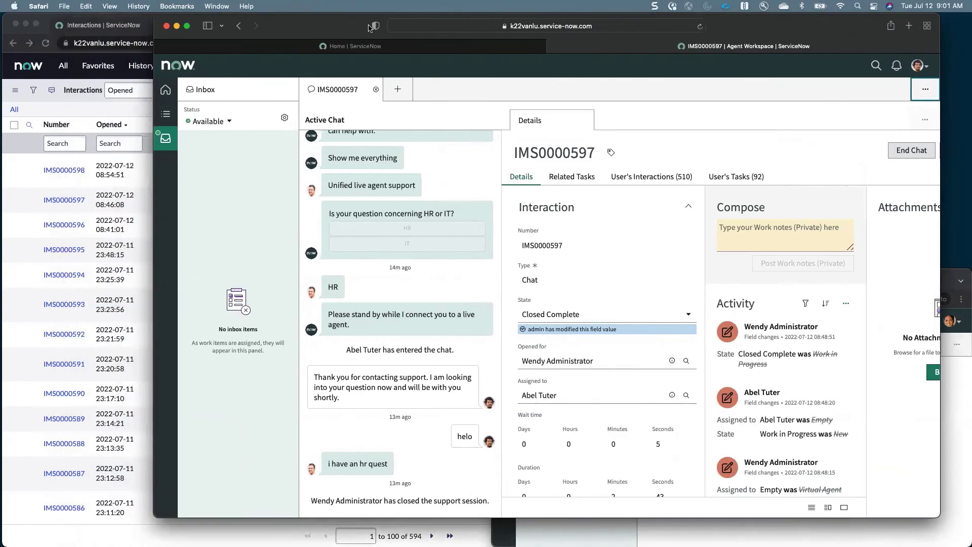
drag(176, 516, 709, 223)
On the Employee Center portal, start a new bot conversation with the Unified live agent support topic and answer HR.
click(352, 25)
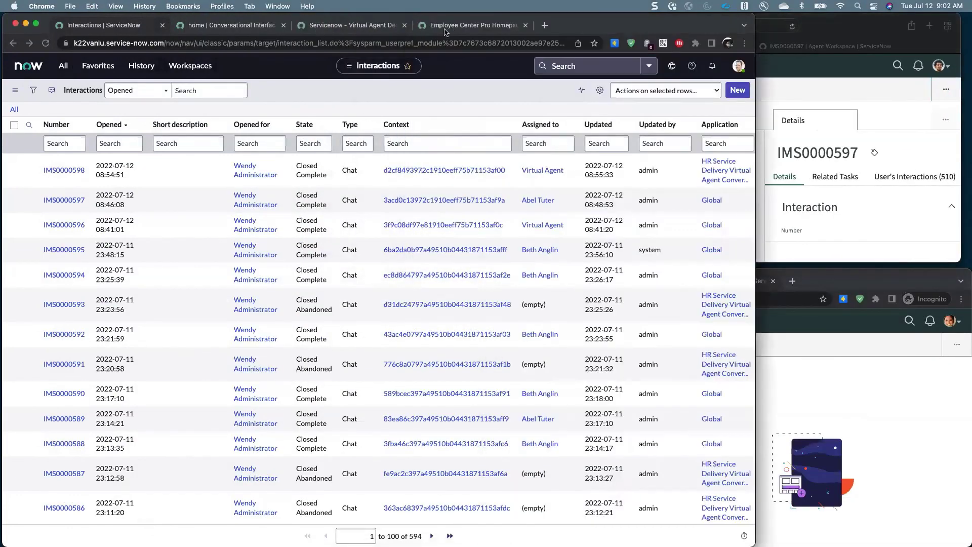
key(ctrl+Tab)
click(620, 485)
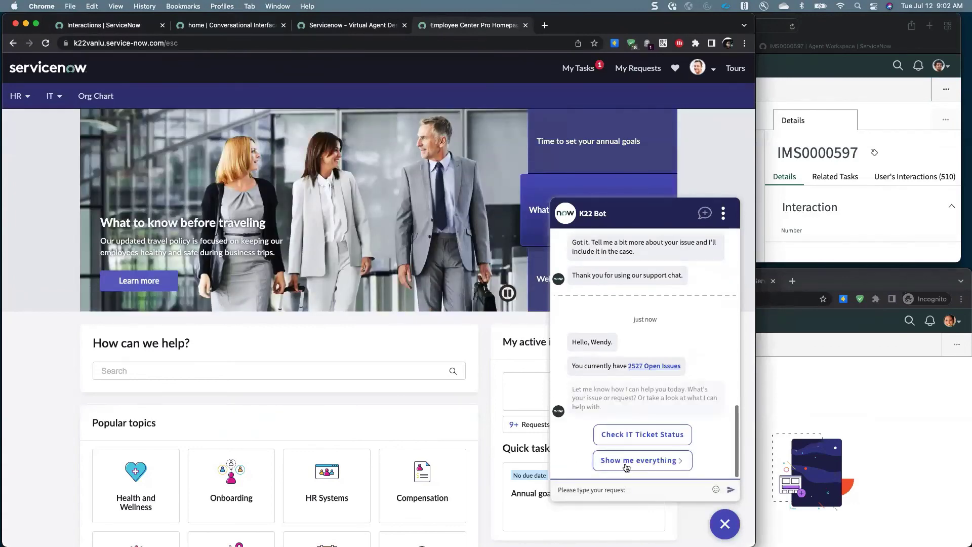
click(626, 468)
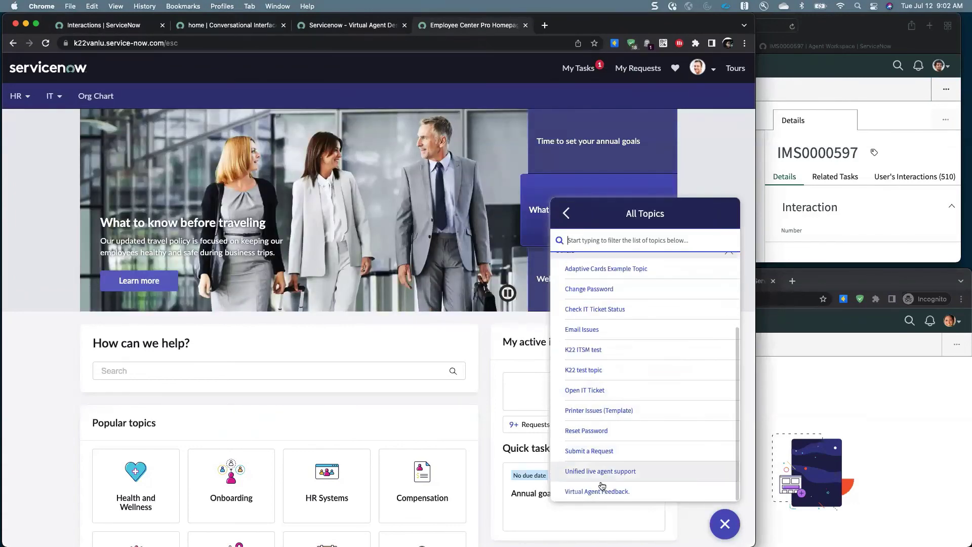
click(601, 470)
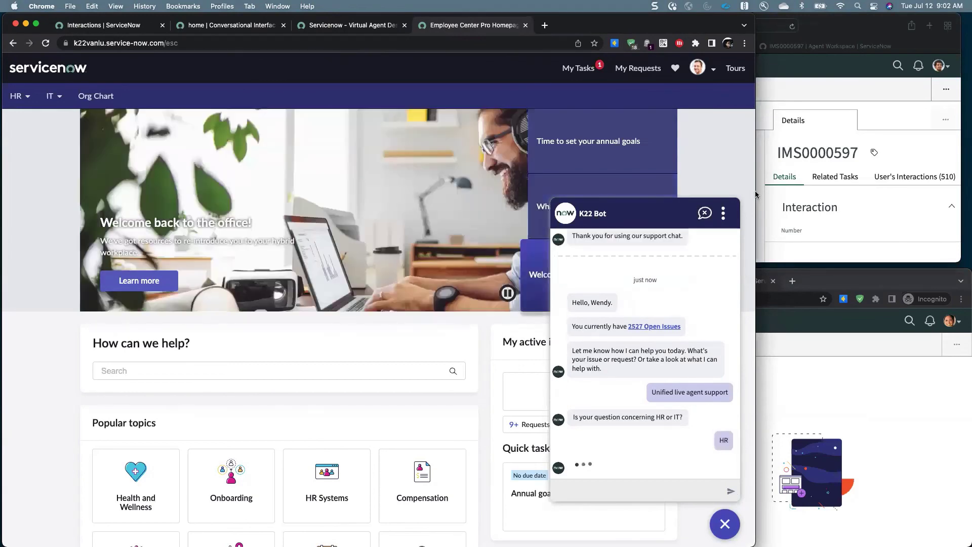
Narrow the portal browser, accept the incoming chat in the HR agent's inbox, and widen the other agent's window.
key(ctrl+alt+Left)
key(ctrl+alt+Left)
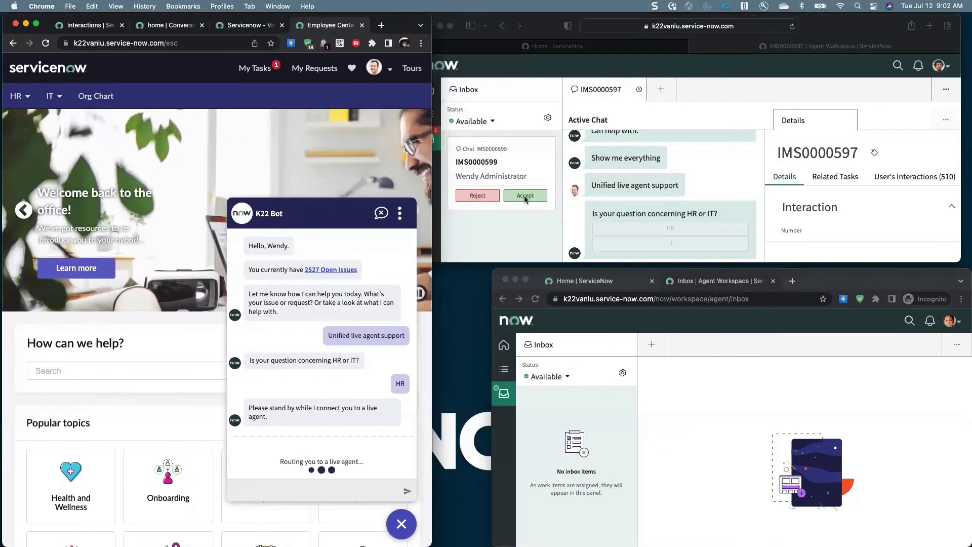
click(526, 196)
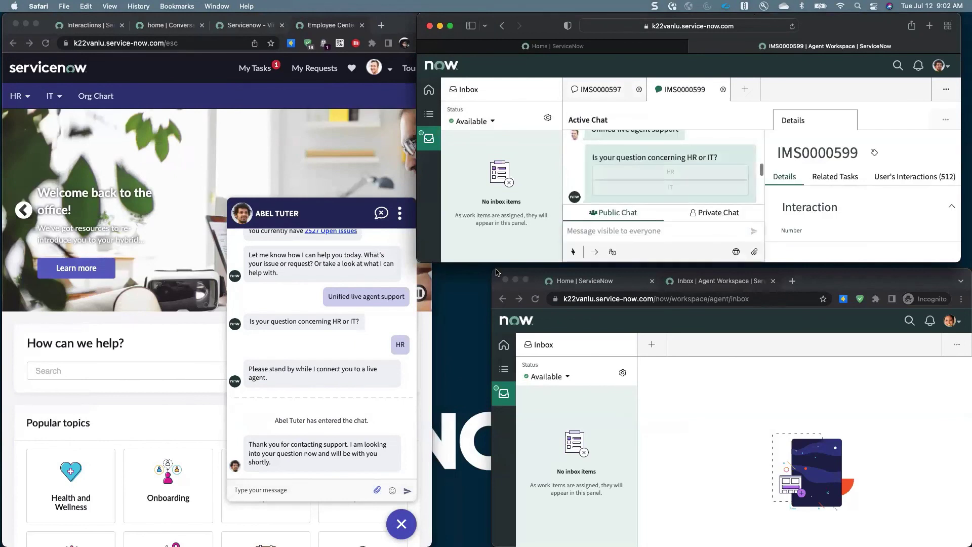
drag(496, 271, 435, 270)
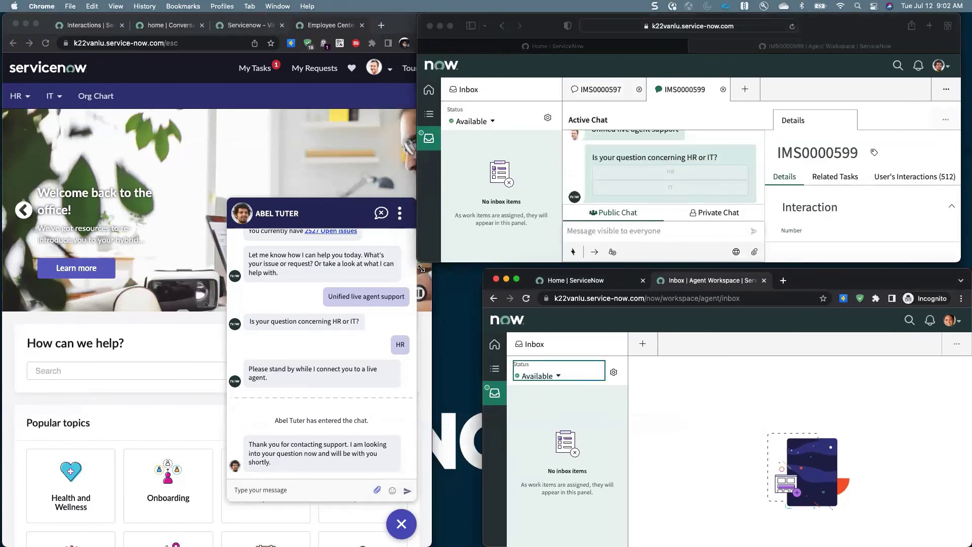
In the HR agent's public chat, send the requester a message saying they are being transferred to a colleague.
click(589, 232)
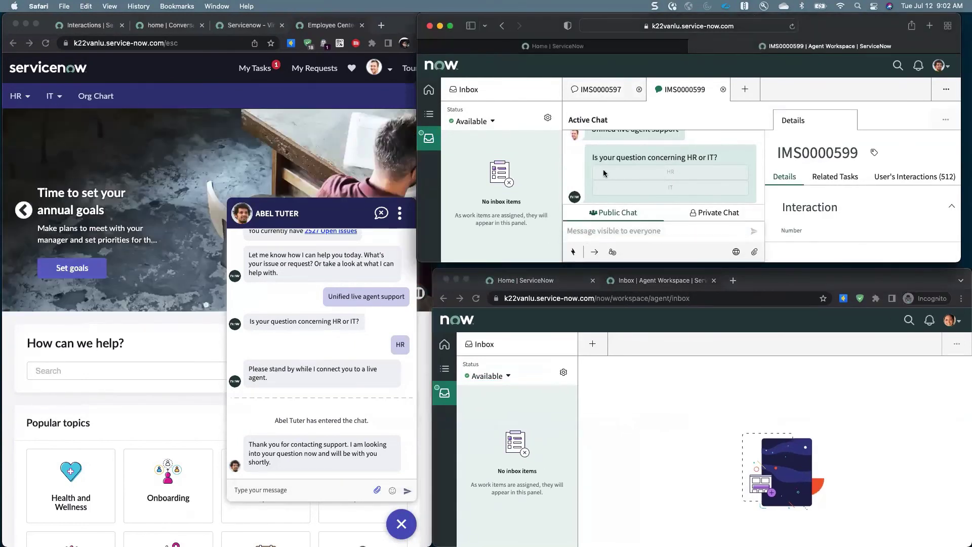
click(596, 231)
text(l)
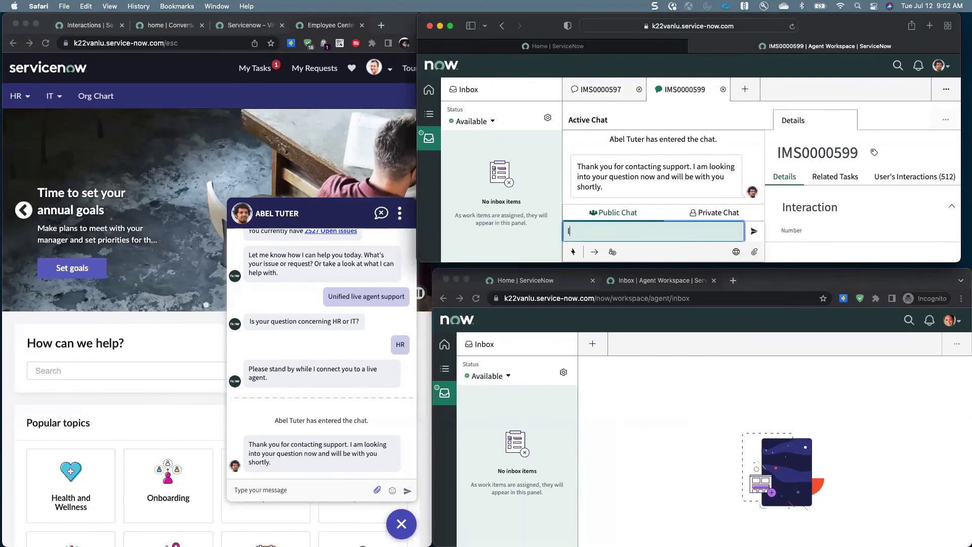
text(et me trans)
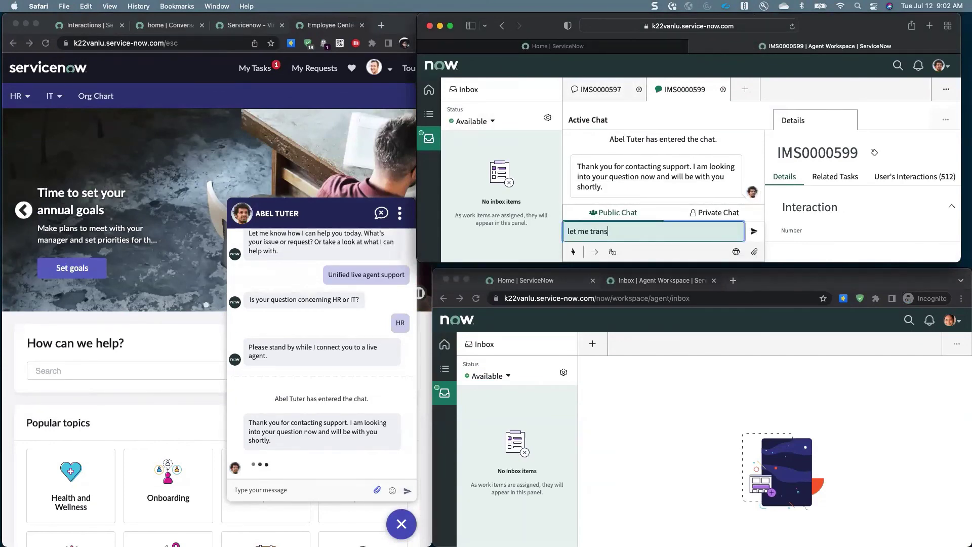
text(fer you to my buddy Beth)
key(Return)
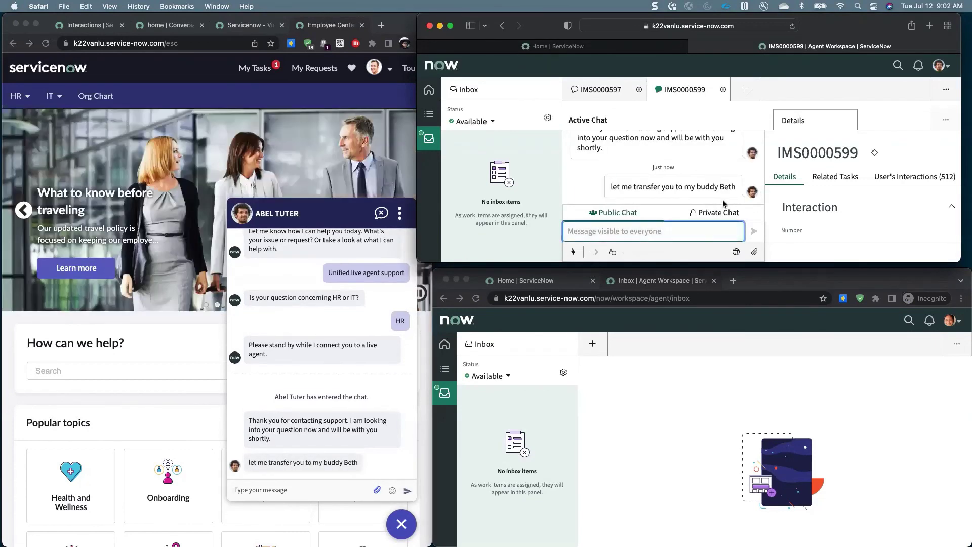
Transfer the active chat directly to the other agent and accept the transfer request in that agent's inbox.
click(613, 253)
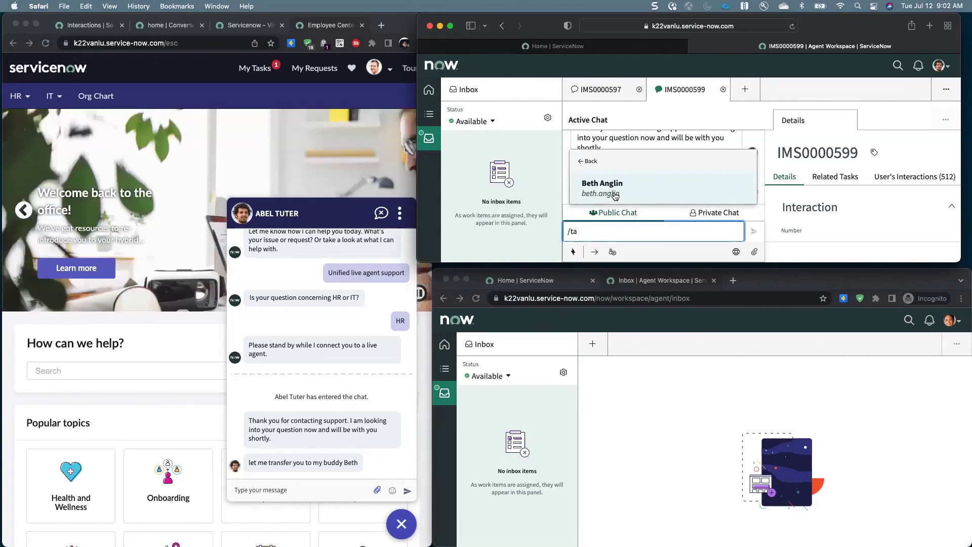
click(615, 196)
key(Return)
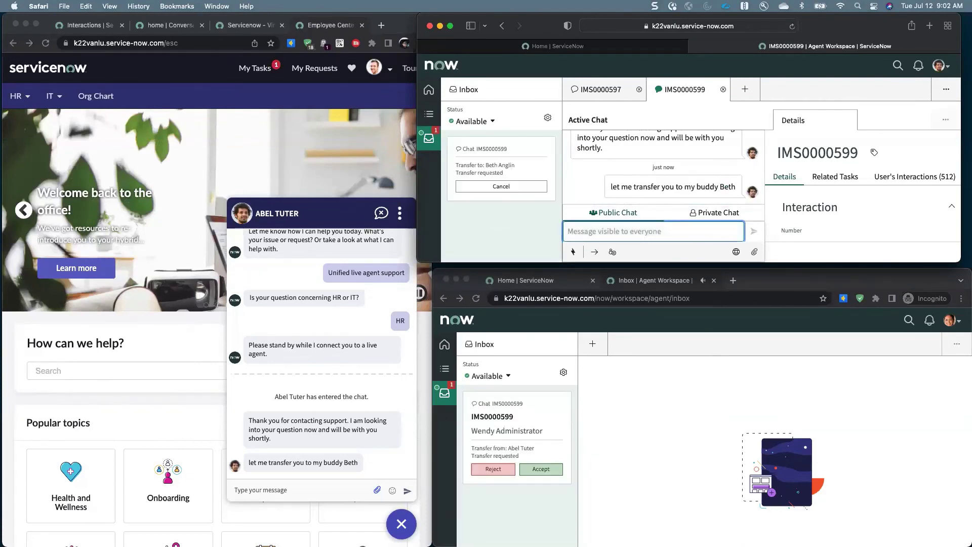
click(540, 469)
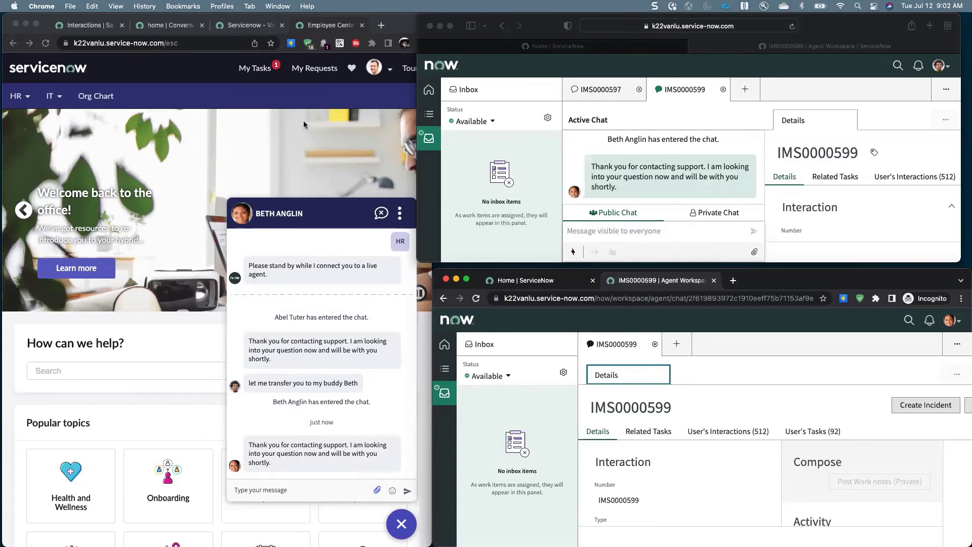
Close the transferred chat in the HR agent's workspace, leaving the conversation, and send "hi" to the requester as the receiving agent.
click(723, 90)
click(762, 191)
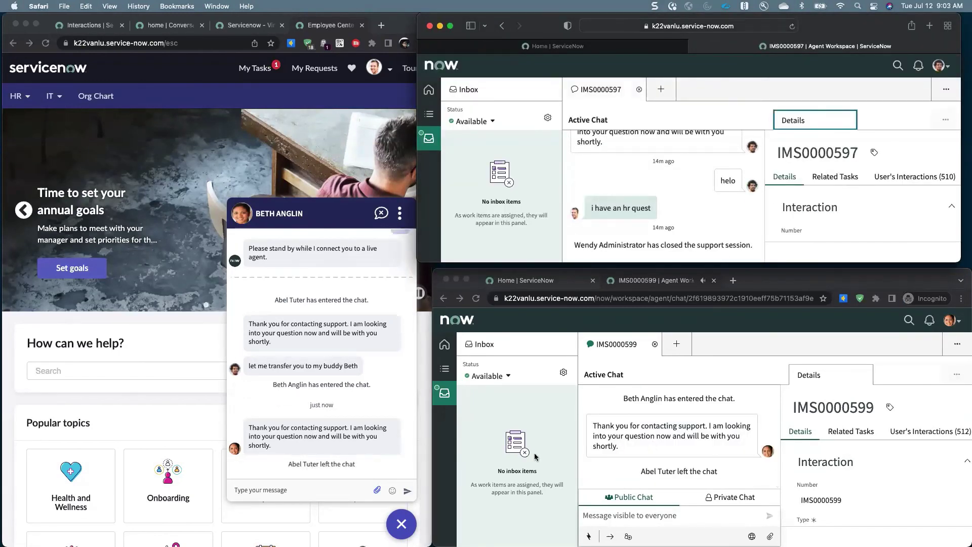
click(638, 515)
text(hi)
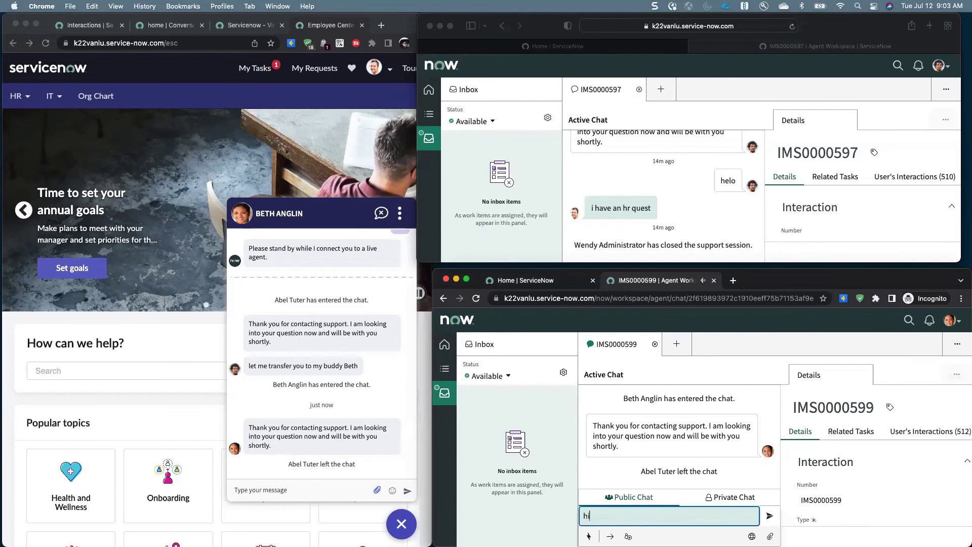
key(Return)
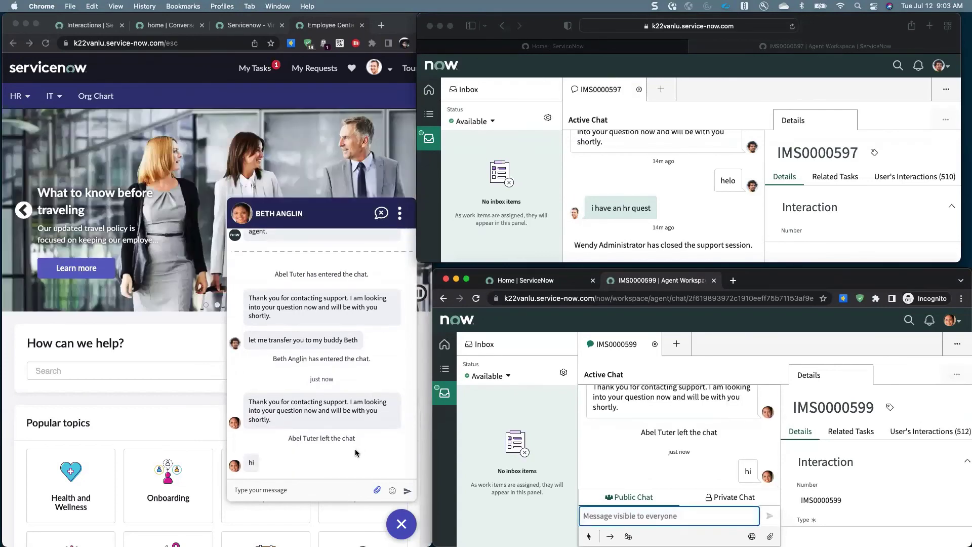